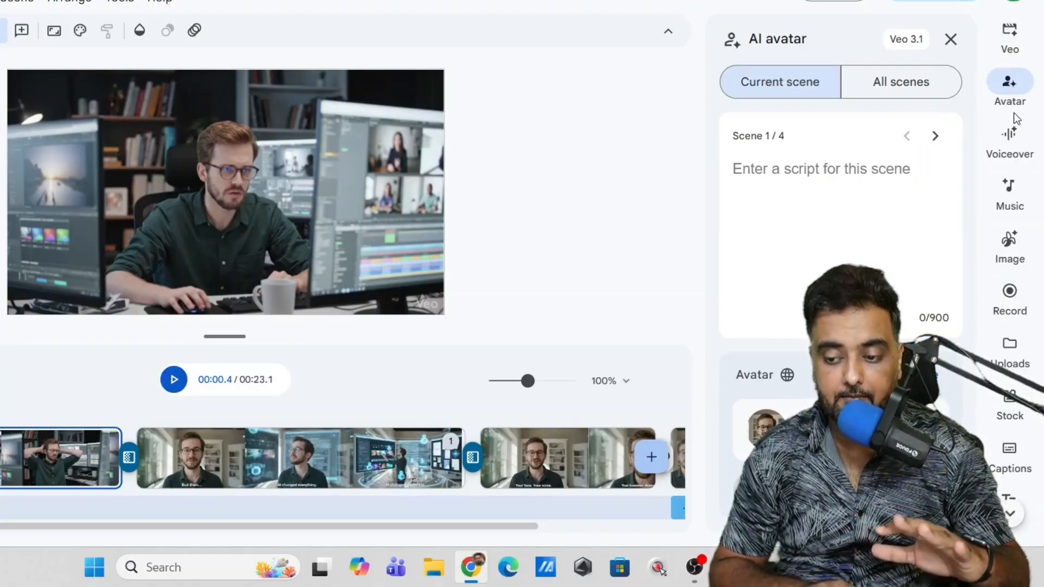
Step: Look through the Voiceover, Music, Image, Record, Uploads and Stock tools available for the video
left_click(1009, 136)
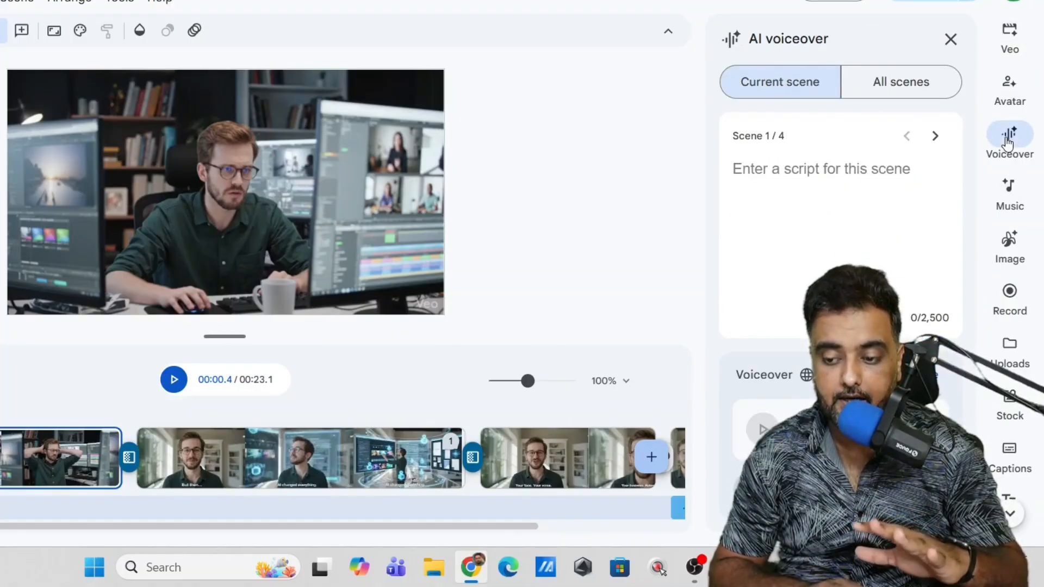
left_click(1008, 200)
left_click(1010, 244)
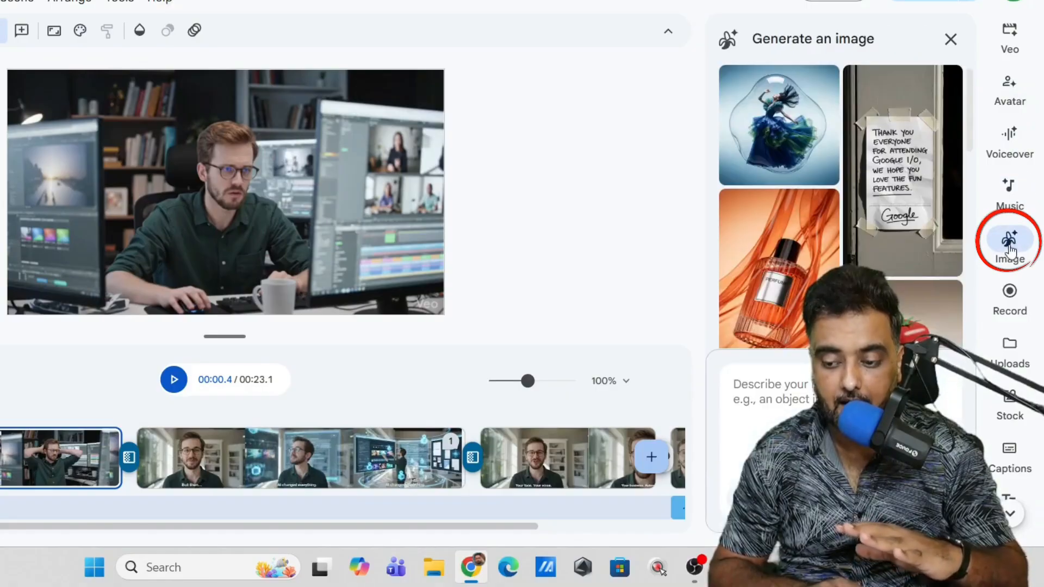
left_click(1009, 292)
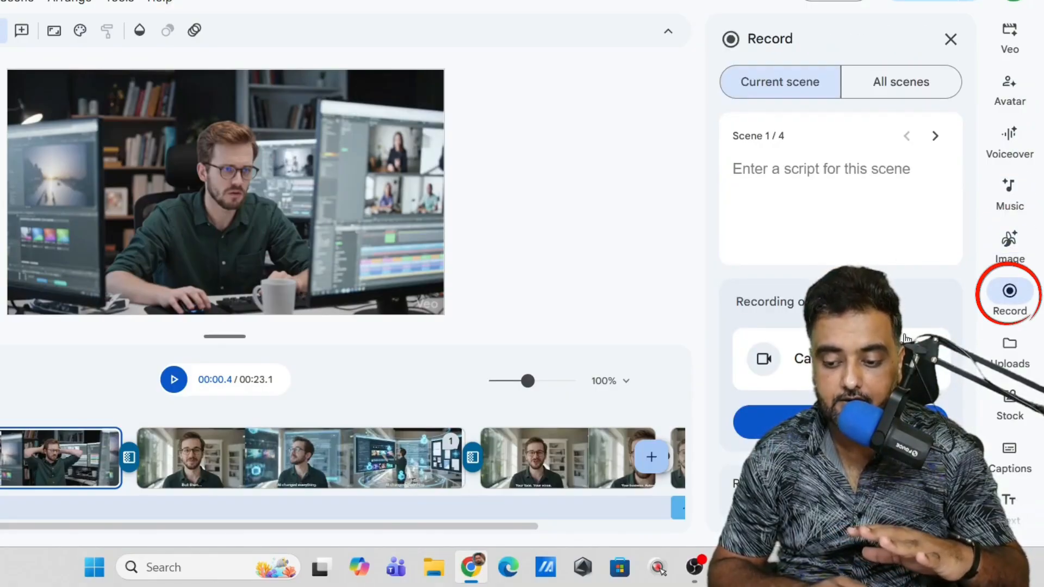
left_click(1007, 348)
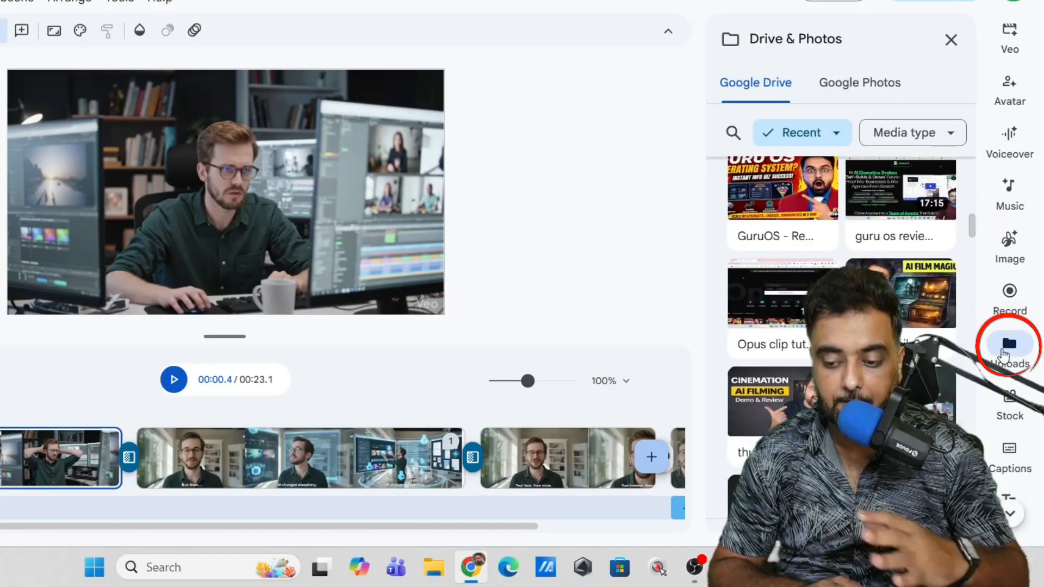
left_click(1010, 405)
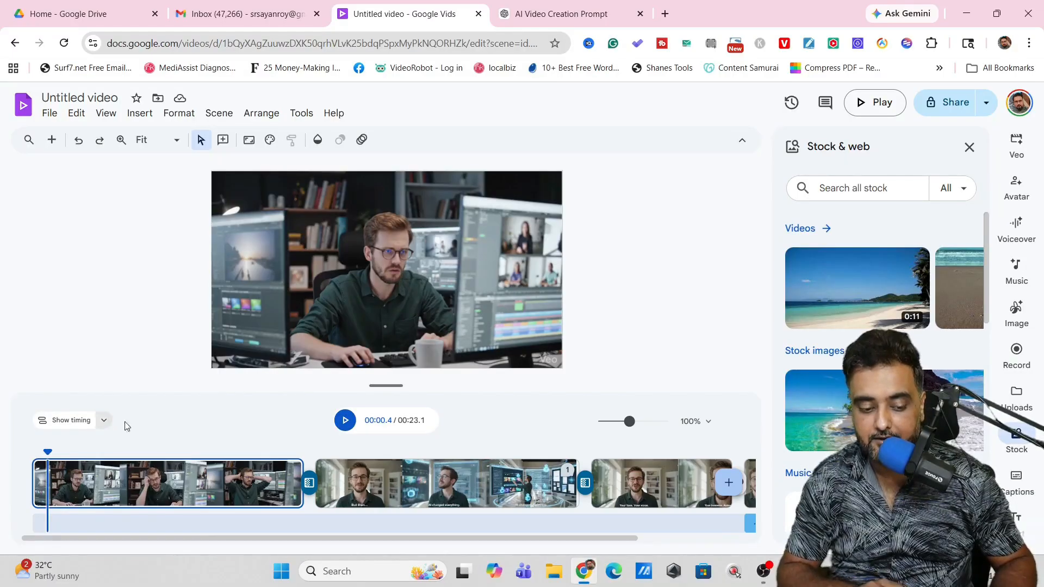
Step: Watch the finished sample video about AI automation, and close the video player and the file browser
left_click(344, 425)
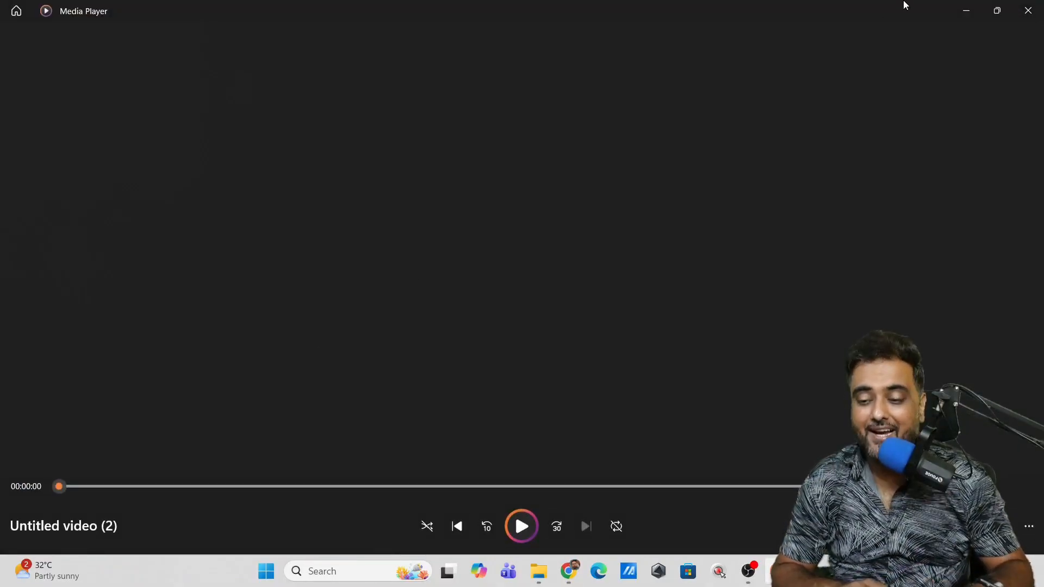
left_click(1028, 11)
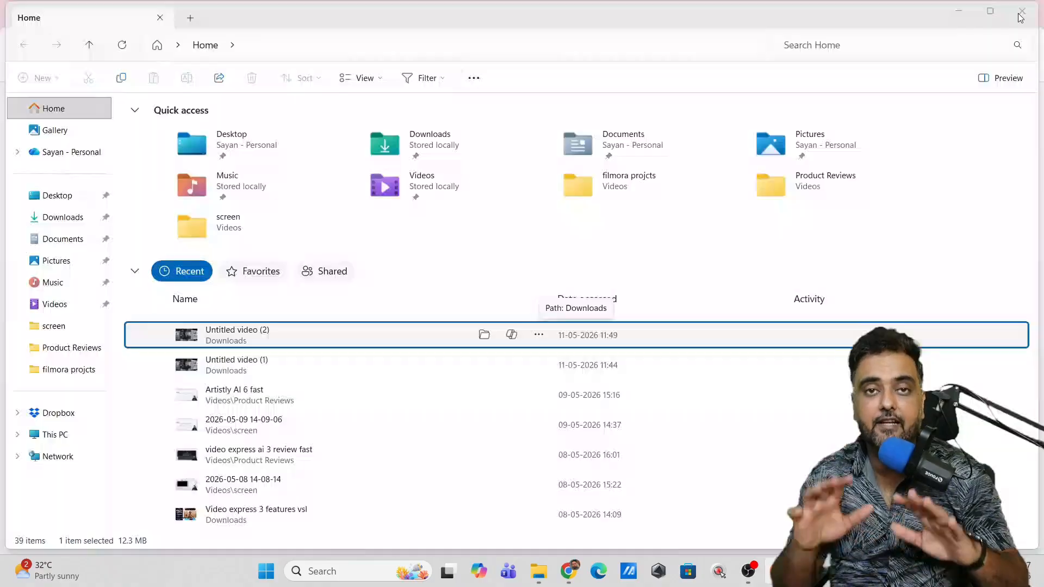
left_click(1020, 16)
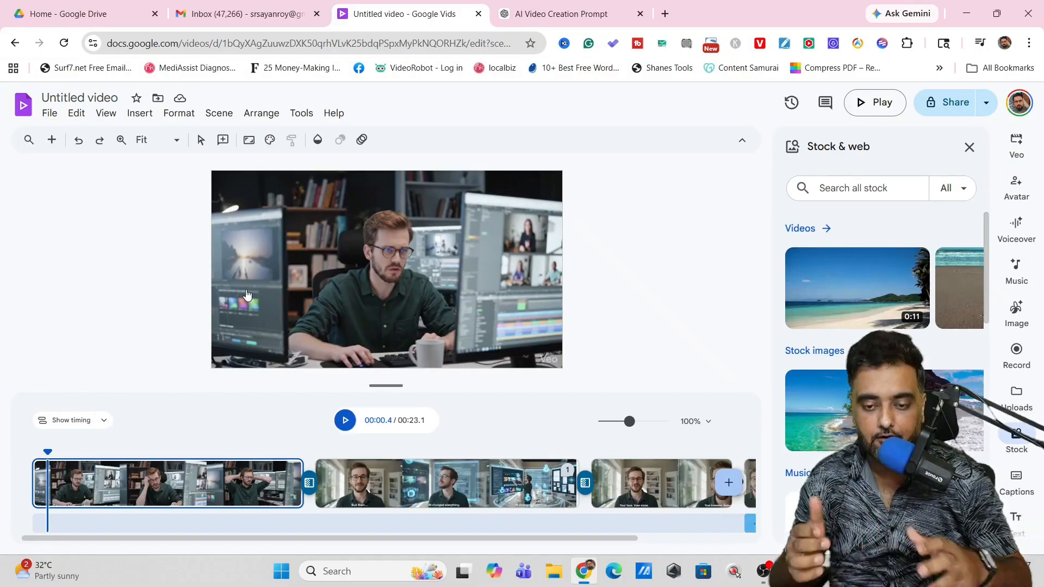
Step: Start a new Google Vids project by opening vids.new in a new browser tab
left_click(664, 13)
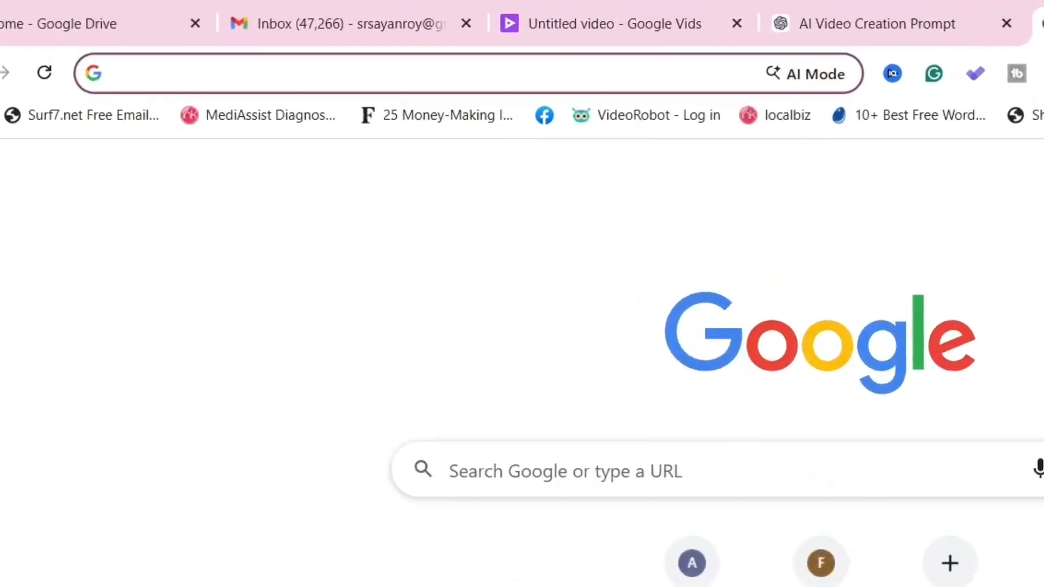
type("vids.new")
key("Return")
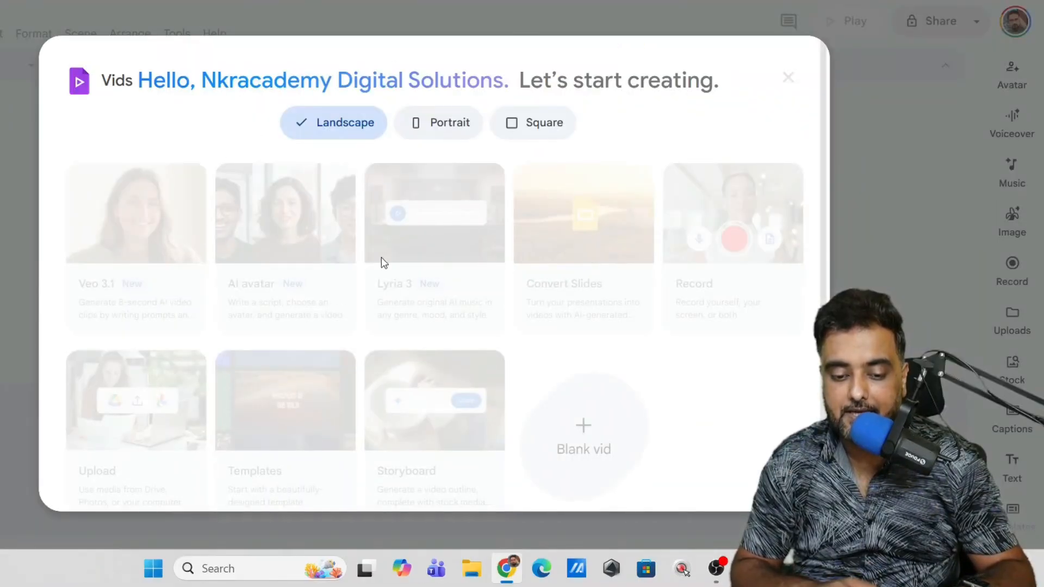
Step: Compare the starting options offered for the Portrait, Square and Landscape formats, ending on Landscape
left_click(451, 126)
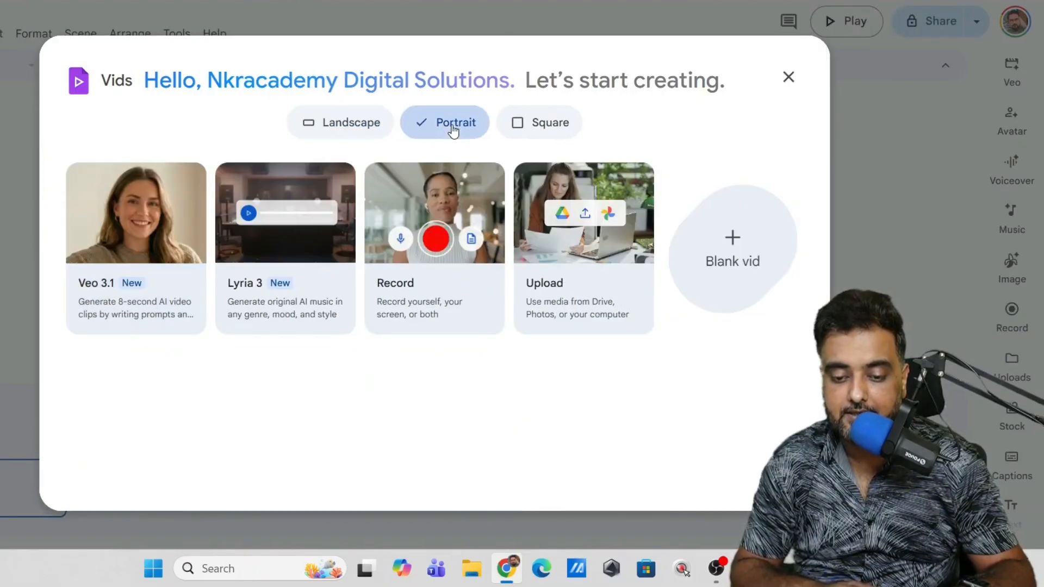
left_click(356, 136)
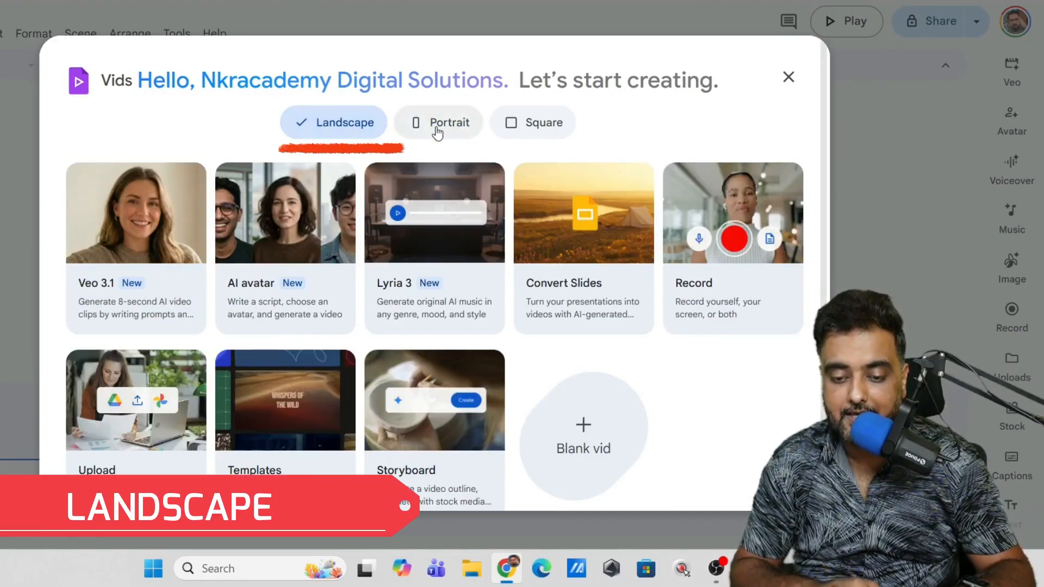
left_click(433, 129)
left_click(565, 118)
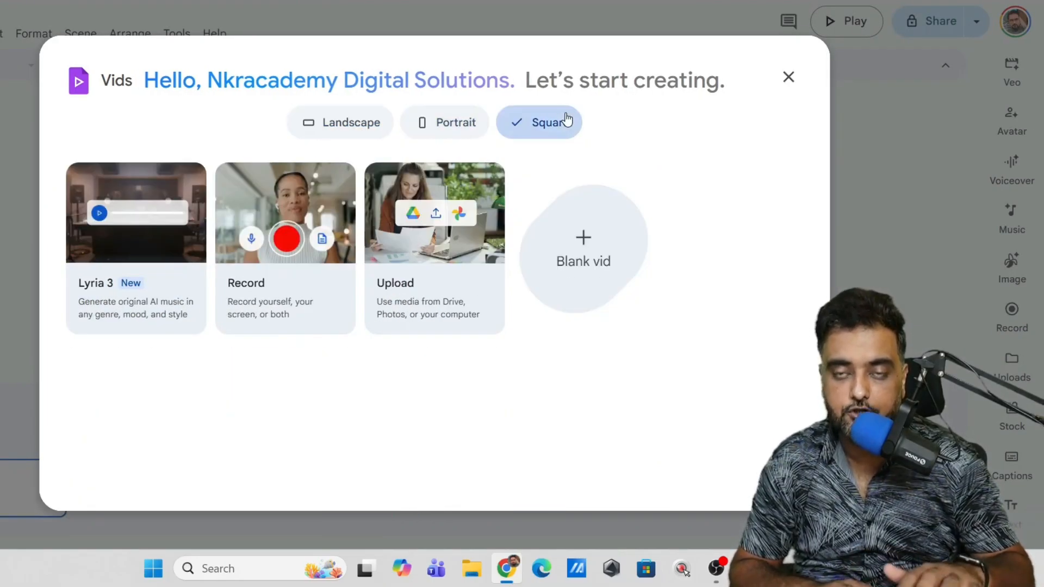
left_click(433, 125)
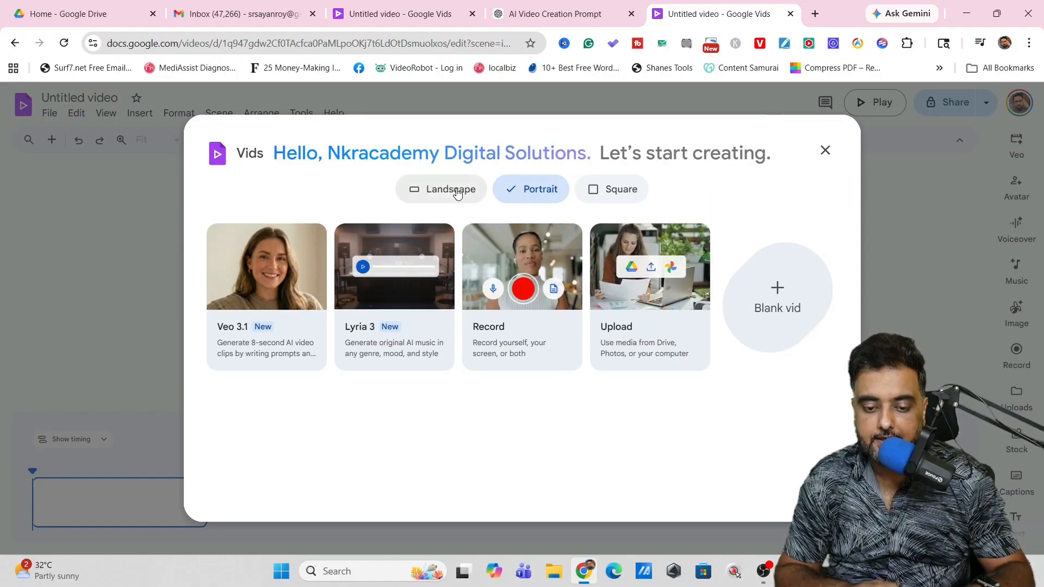
left_click(343, 123)
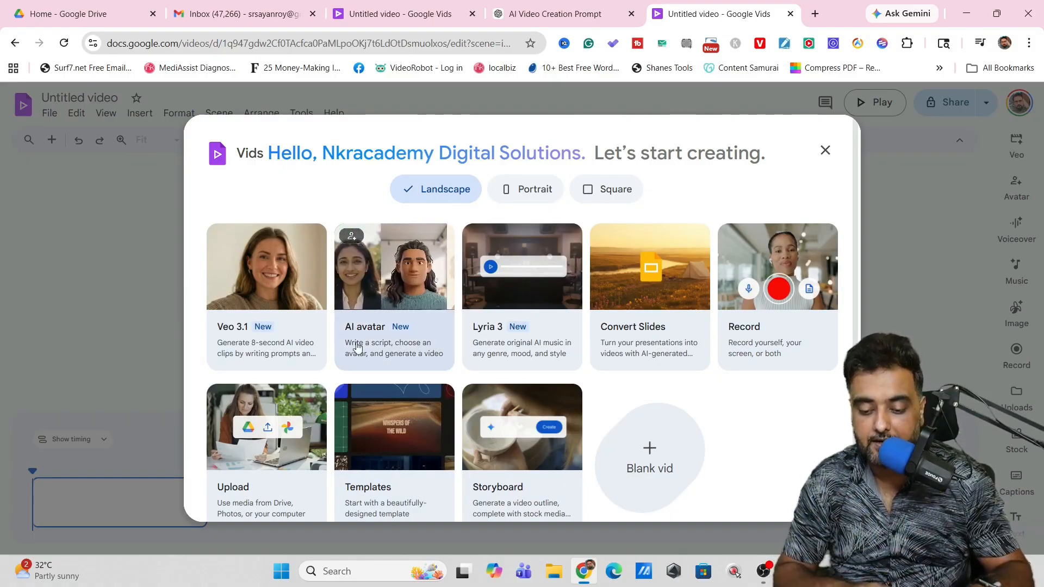
Step: Create a blank landscape vid and change its video size to Portrait 9:16
left_click(652, 451)
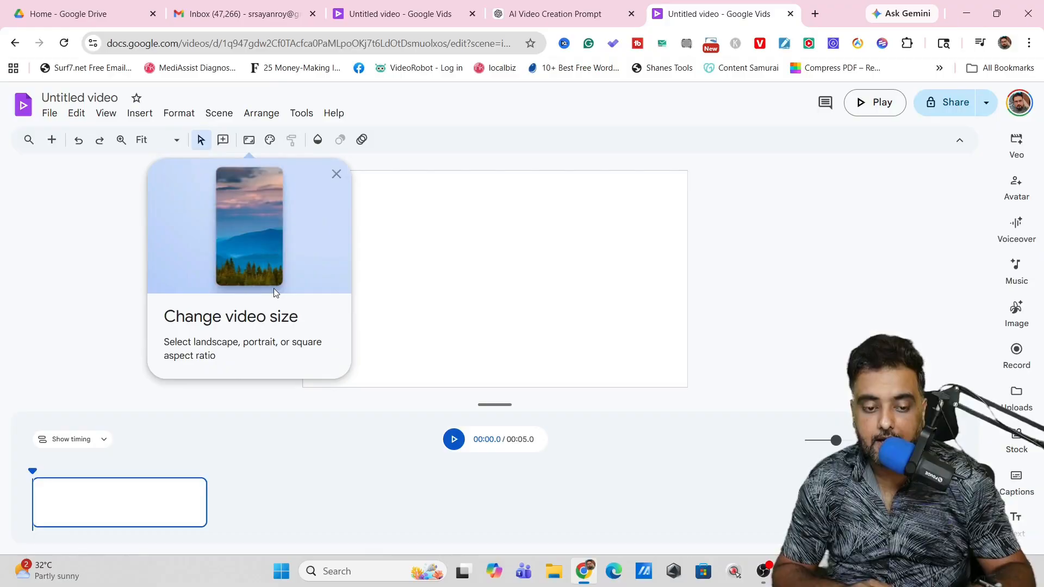
left_click(250, 141)
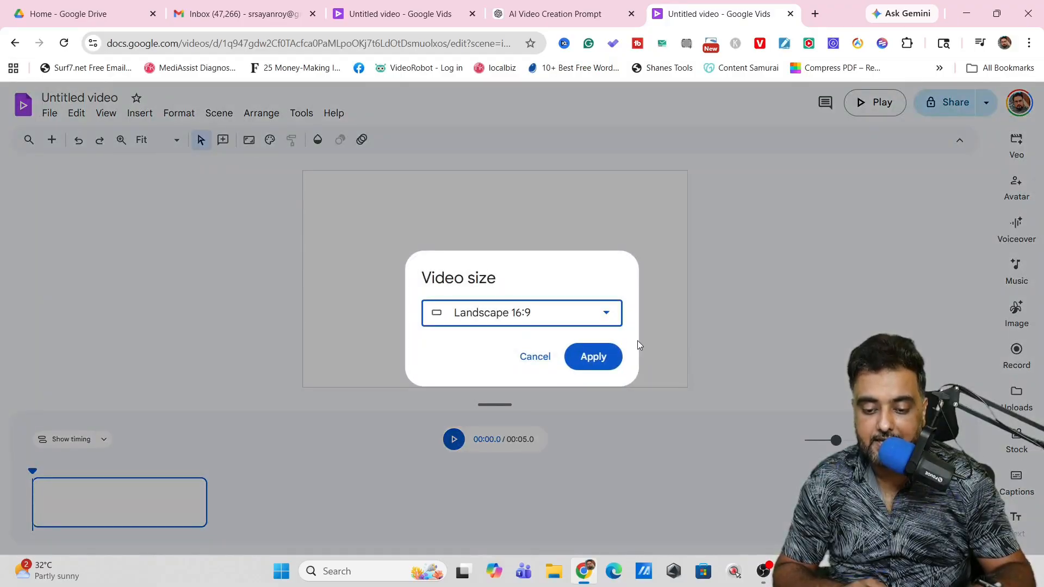
left_click(606, 314)
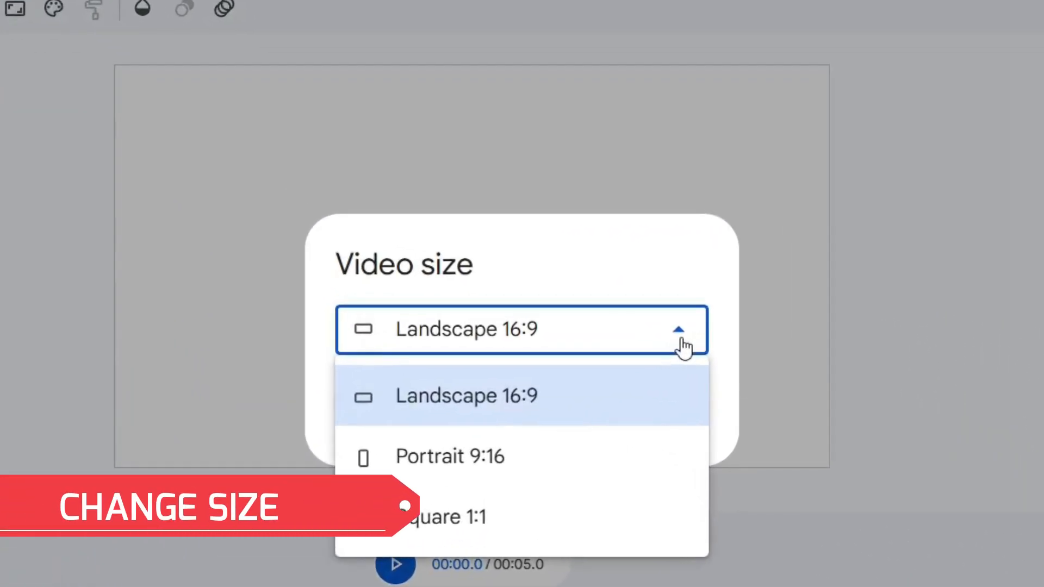
left_click(486, 462)
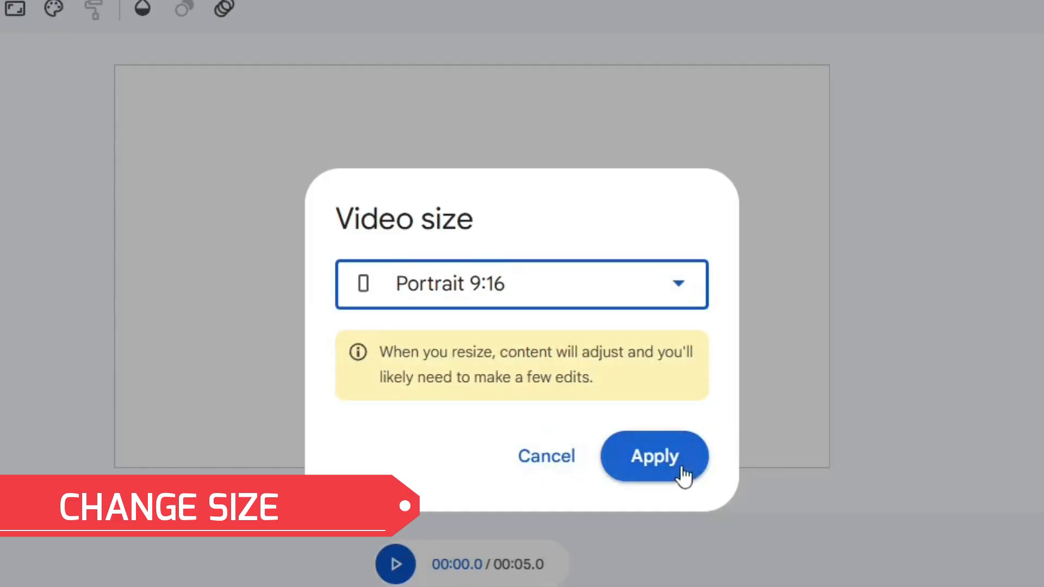
left_click(681, 472)
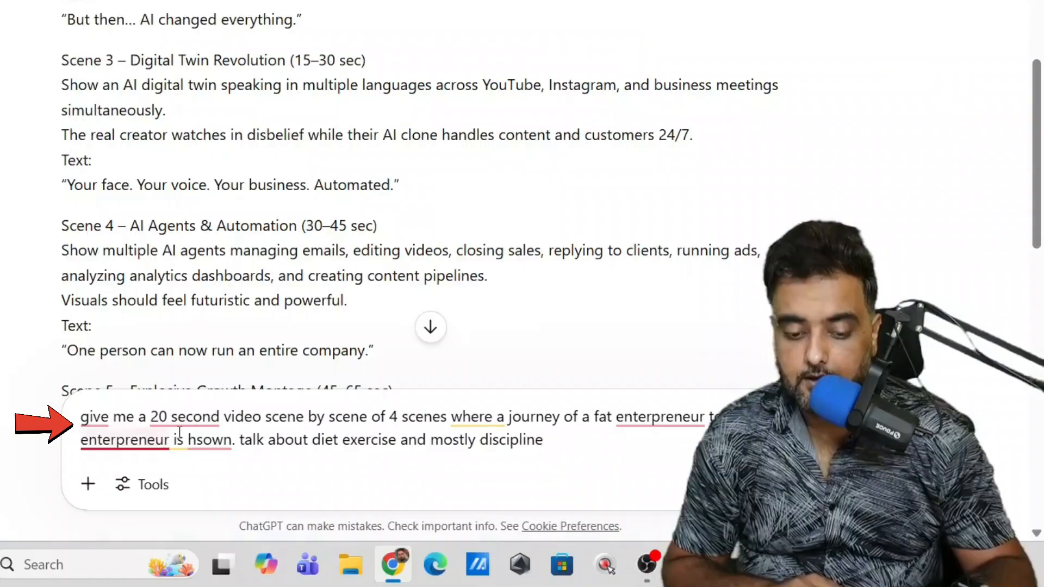
Step: In ChatGPT, request a 20-second, four-scene video about a fat entrepreneur becoming fit through diet, exercise and discipline, and review the scenes
left_click(277, 440)
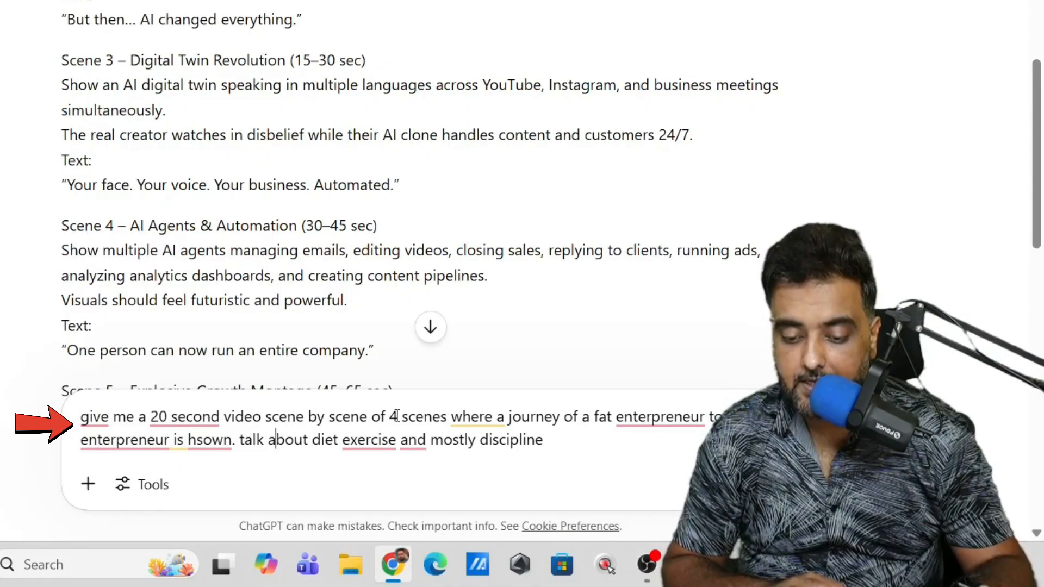
mouse_move(675, 412)
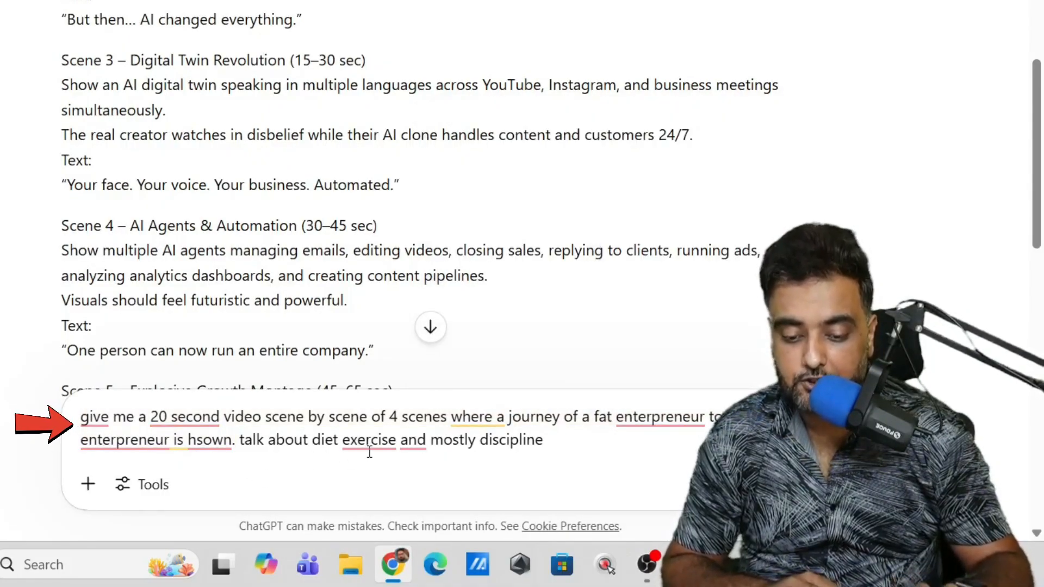
mouse_move(427, 442)
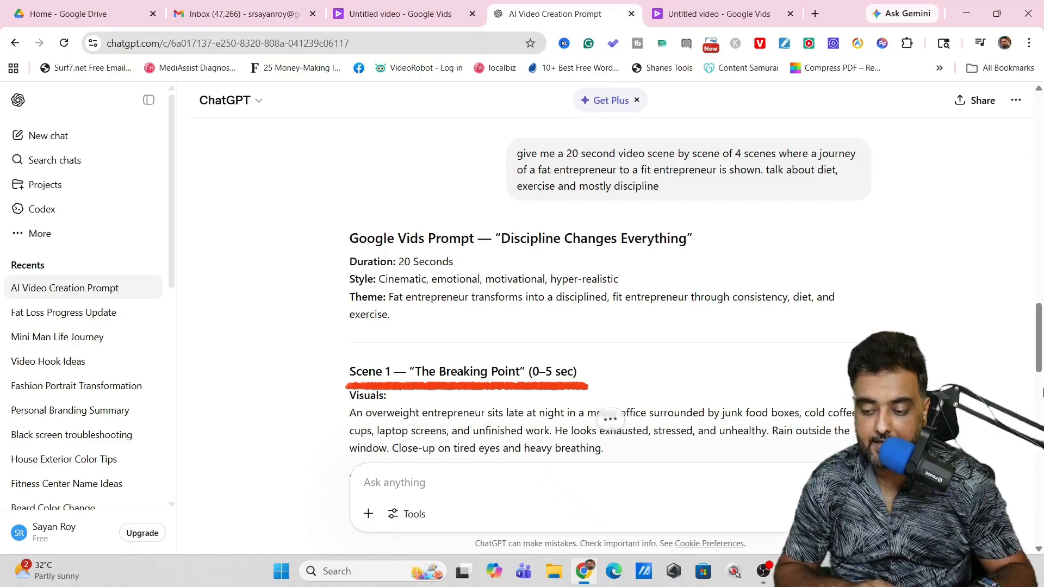
left_click_drag(1037, 363, 1041, 380)
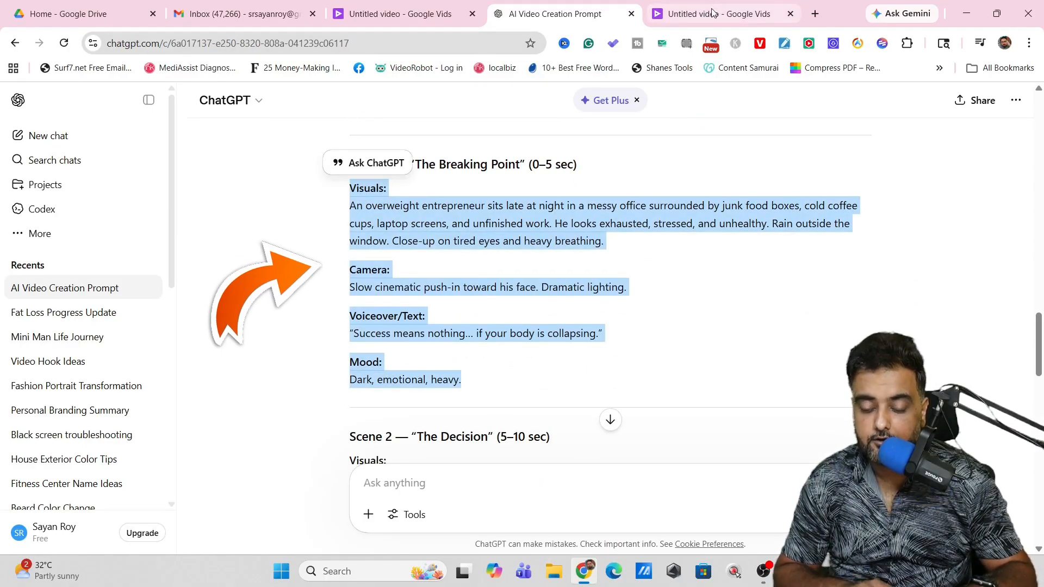
Step: Return to the portrait Google Vids project and paste the copied Scene 1 description as the prompt for a Veo AI video clip
left_click(707, 15)
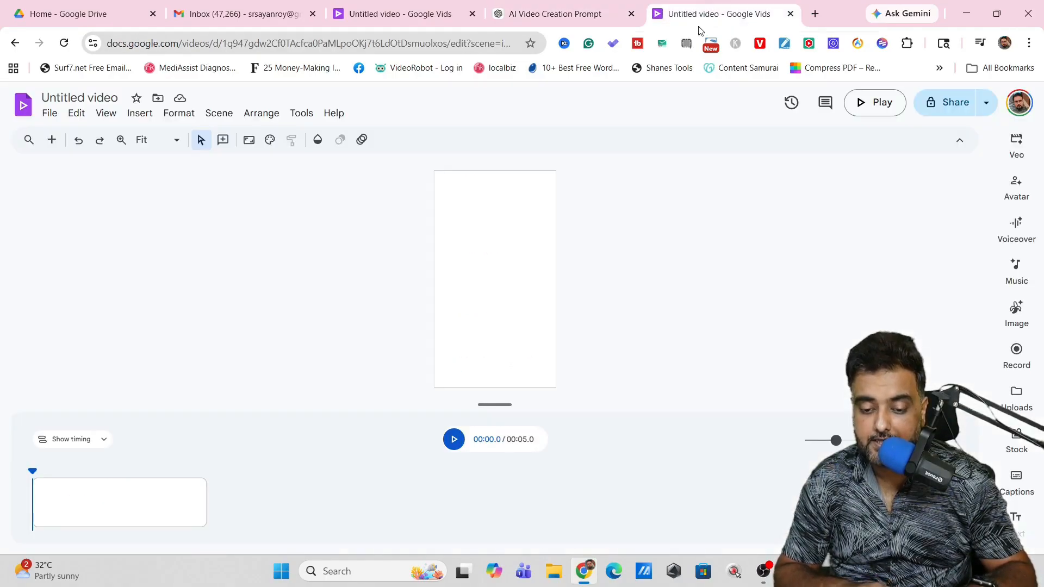
left_click(1016, 142)
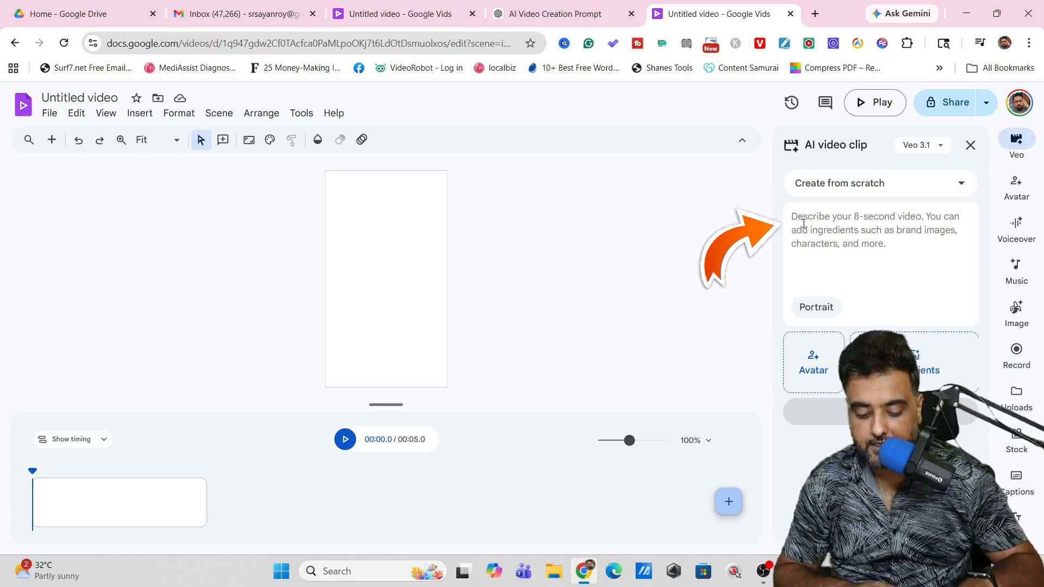
key("ctrl+v")
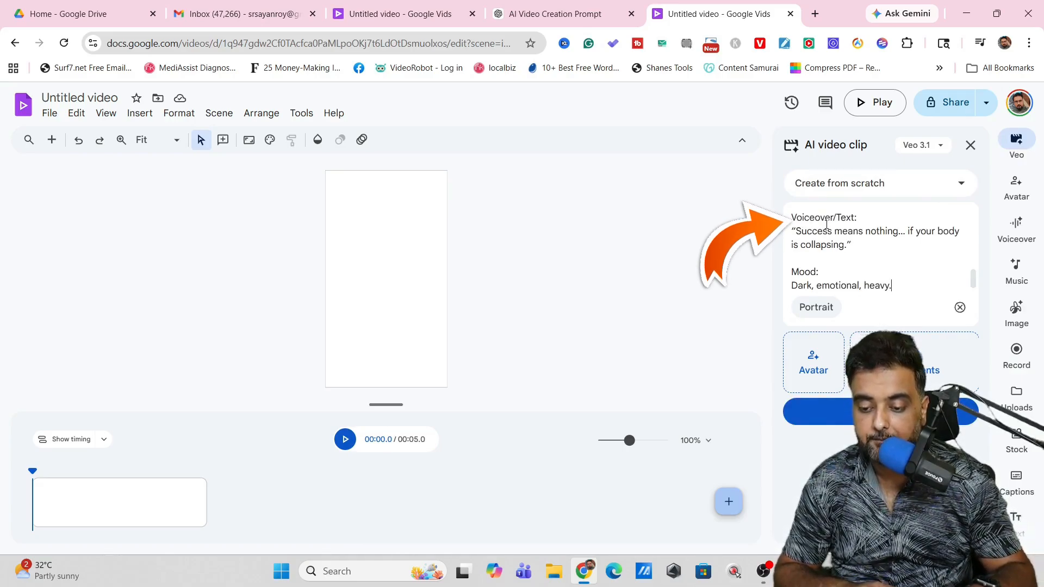
Step: Add the Leo avatar to the AI video clip and generate the clip
left_click(813, 363)
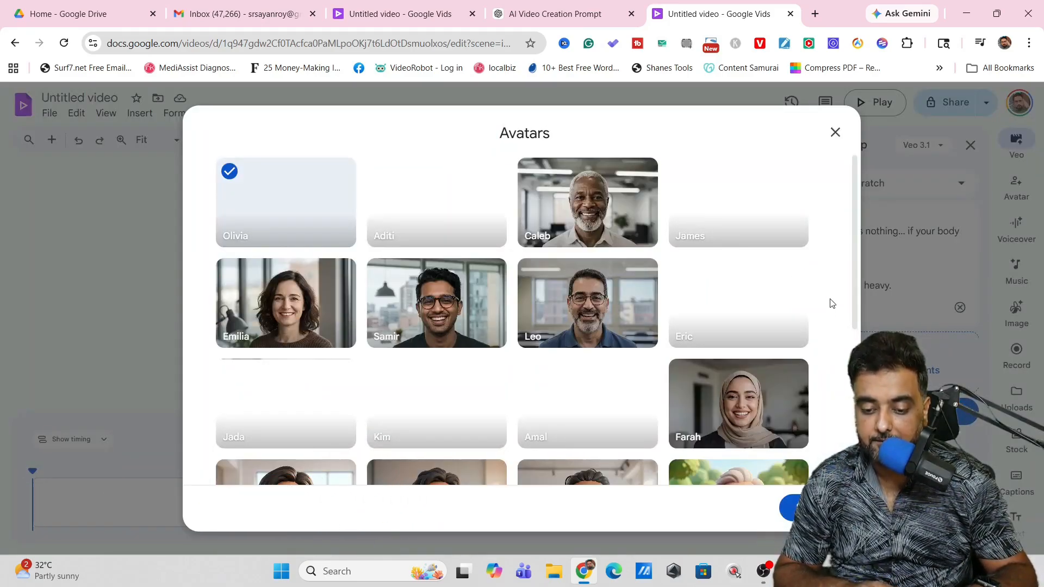
left_click_drag(858, 204, 859, 265)
scroll(859, 266, "up", 2)
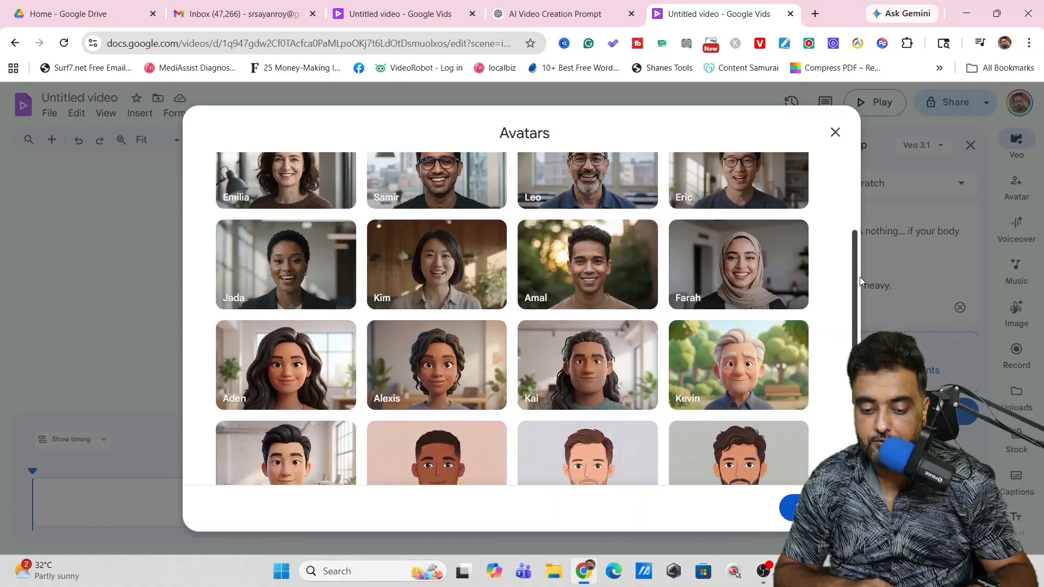
left_click(606, 287)
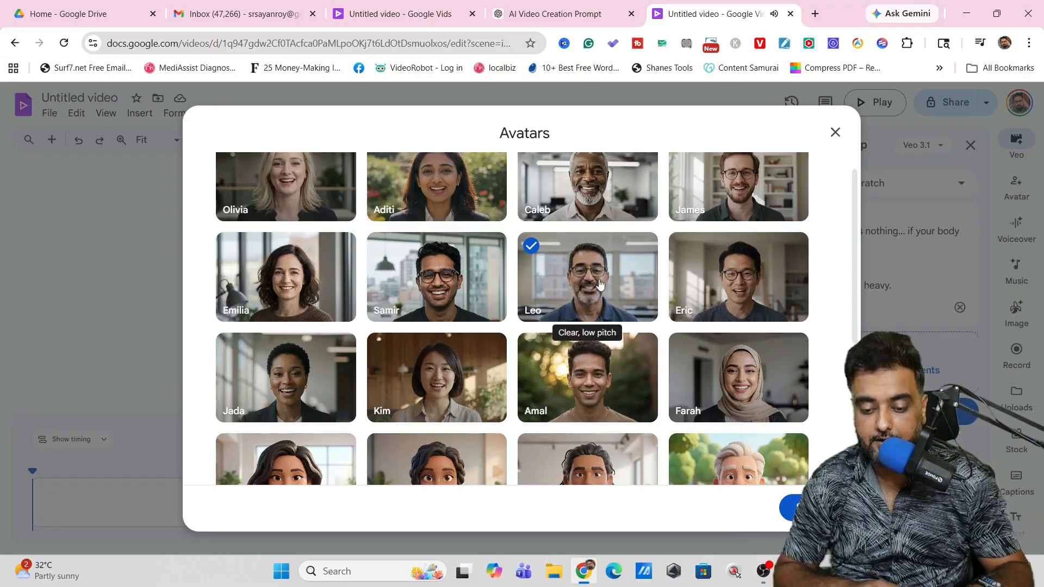
left_click(812, 507)
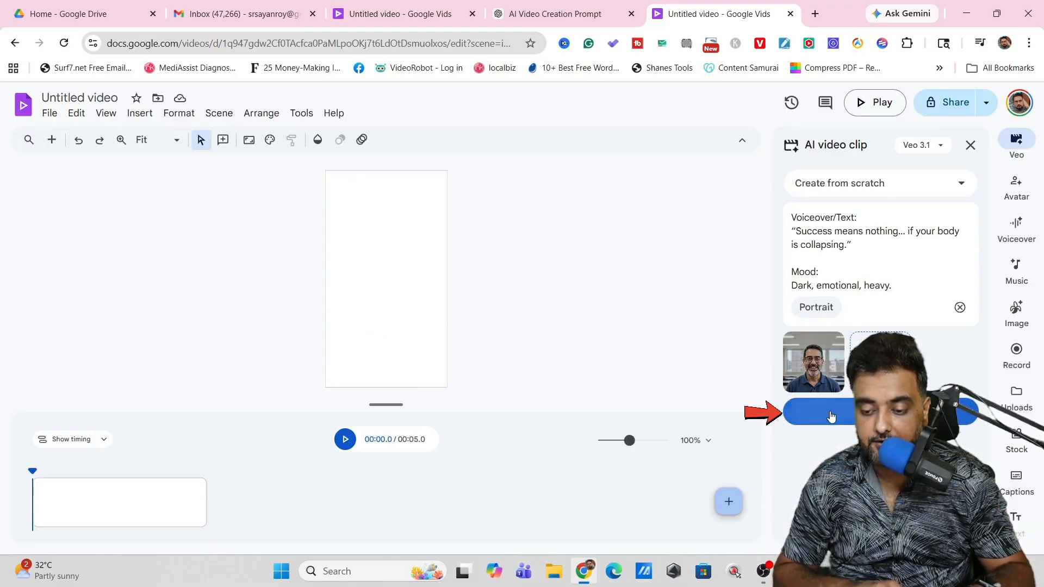
left_click(830, 416)
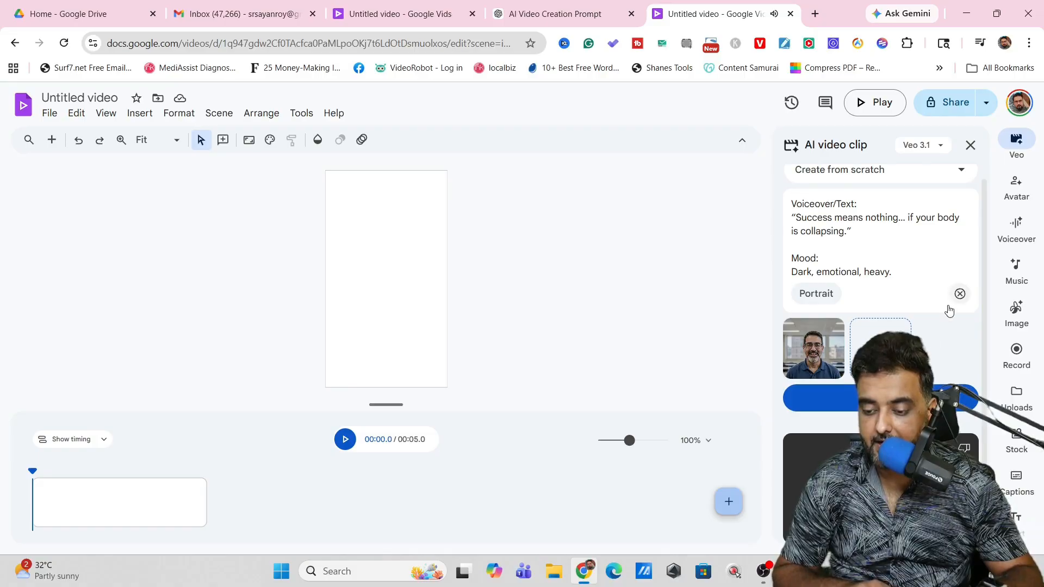
Step: Insert the generated Veo clip of the exhausted entrepreneur into the empty scene and preview it
left_click_drag(985, 331, 986, 363)
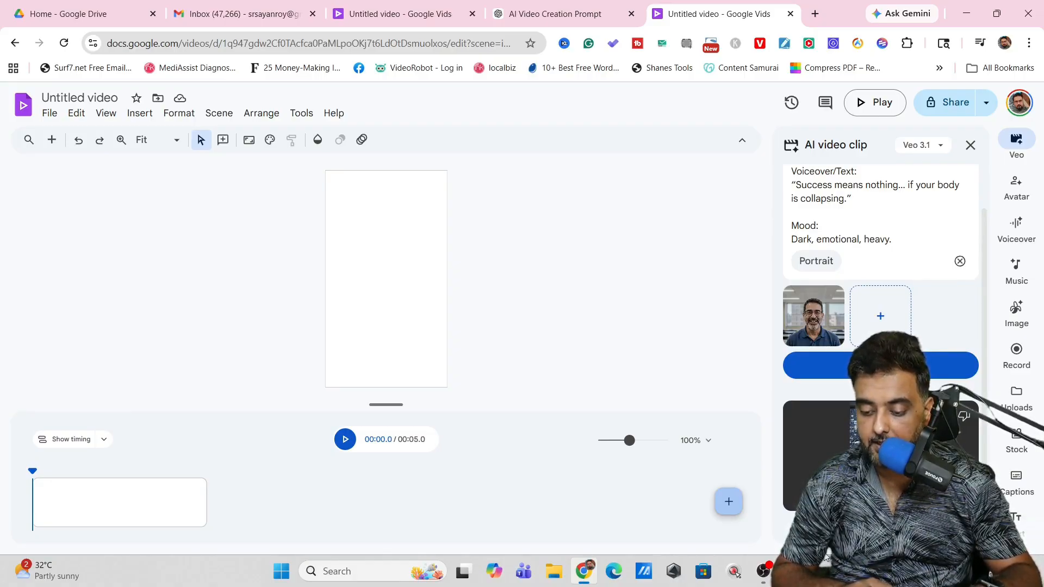
left_click(764, 571)
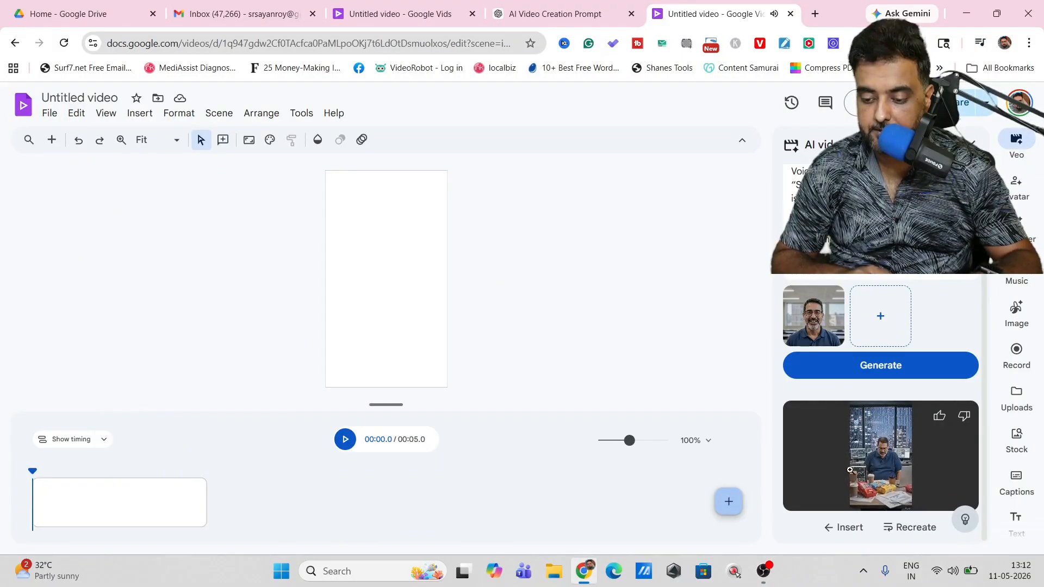
left_click(841, 528)
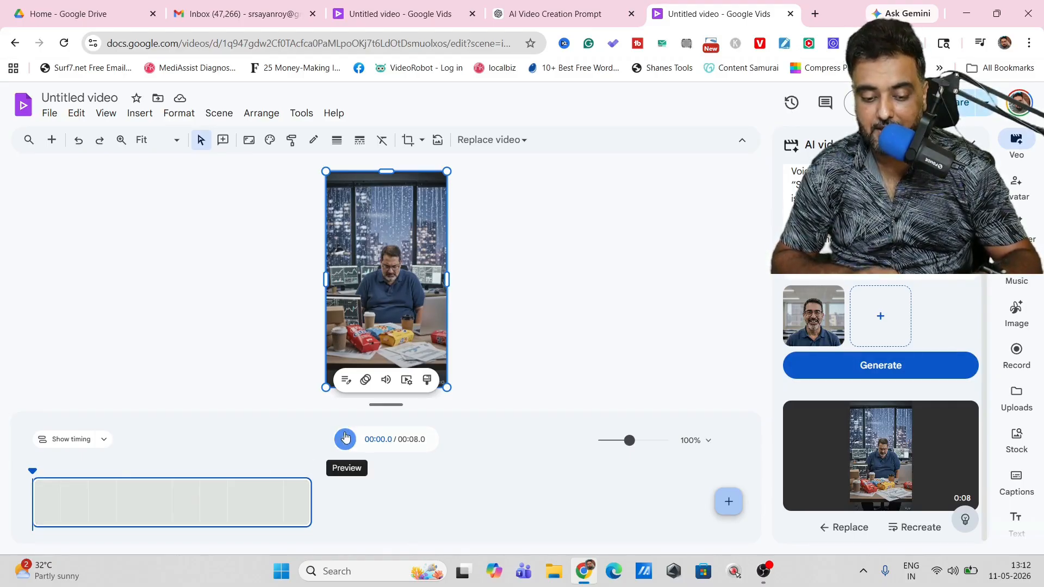
left_click(345, 438)
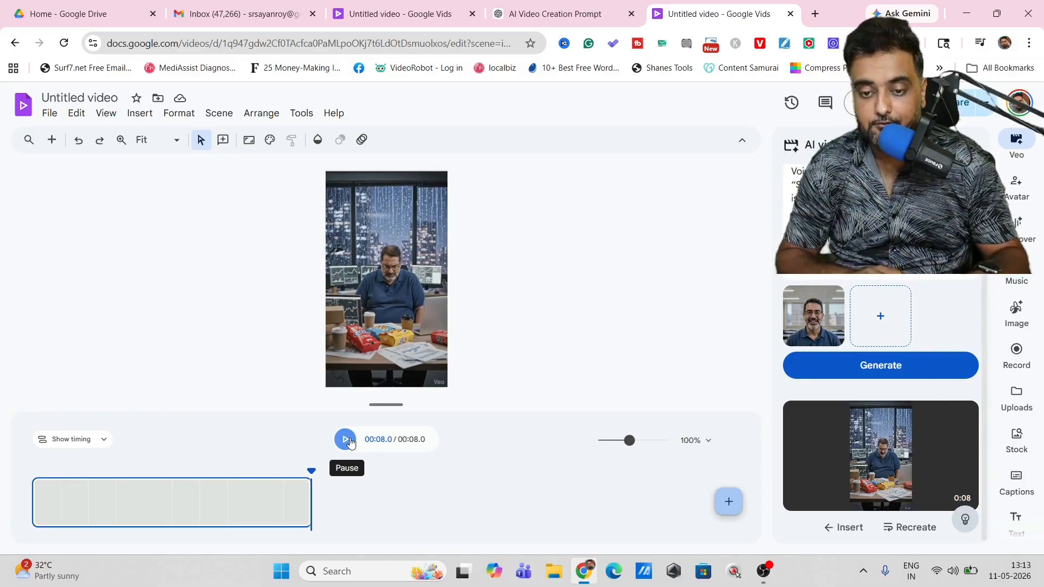
Step: Copy the Scene 2 "The Decision" description from ChatGPT, paste it as the Veo prompt in Google Vids and generate the clip
left_click(596, 23)
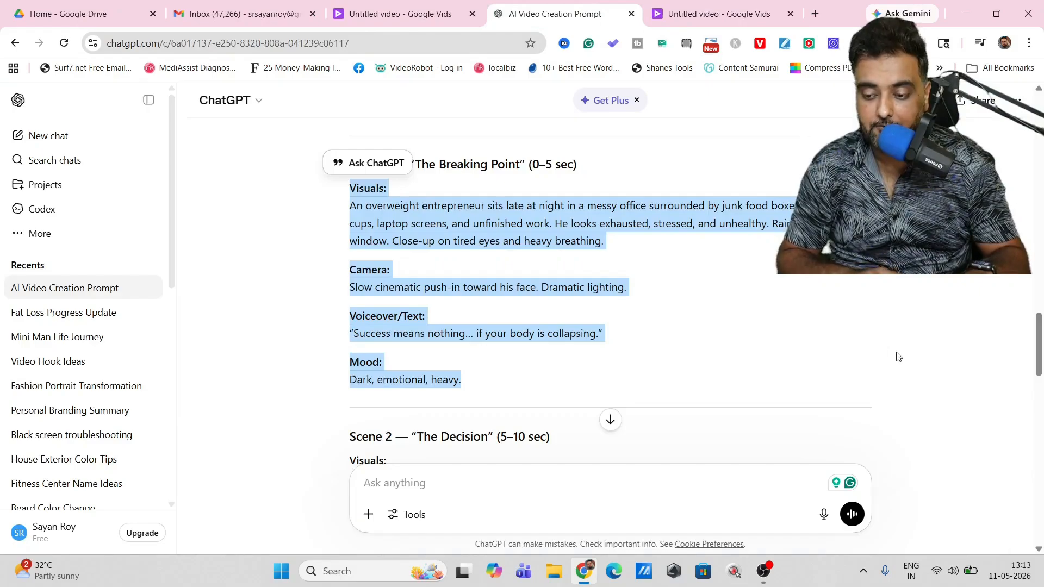
scroll(1042, 374, "up", 1)
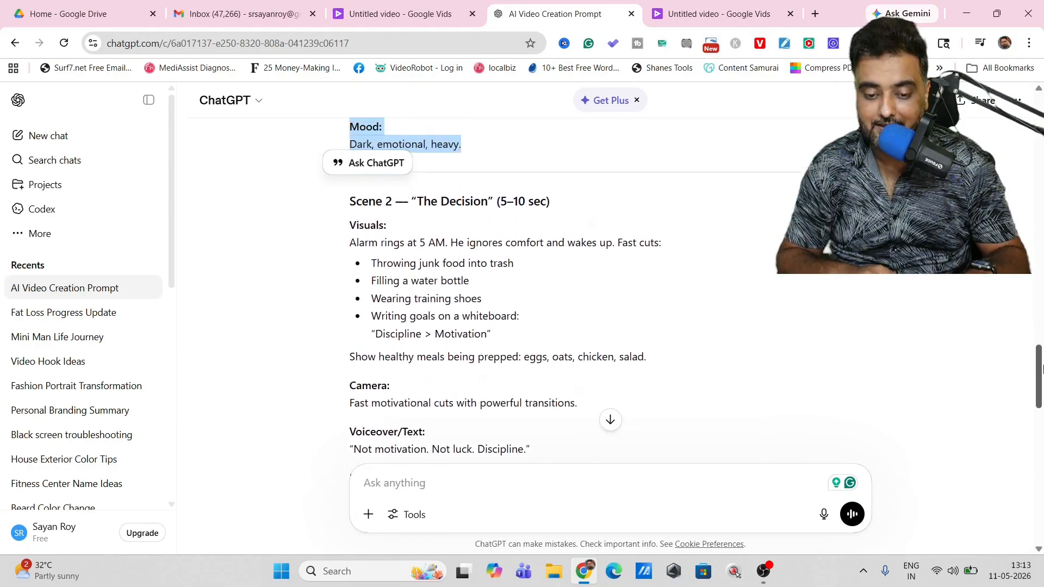
left_click_drag(339, 221, 560, 221)
left_click_drag(346, 240, 553, 453)
left_click(719, 14)
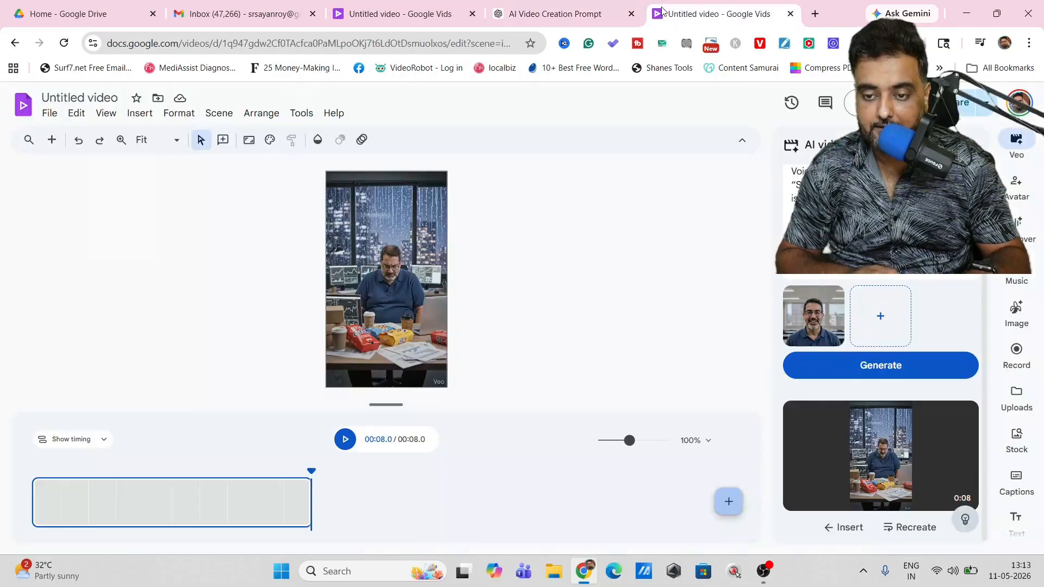
scroll(881, 381, "up", 1)
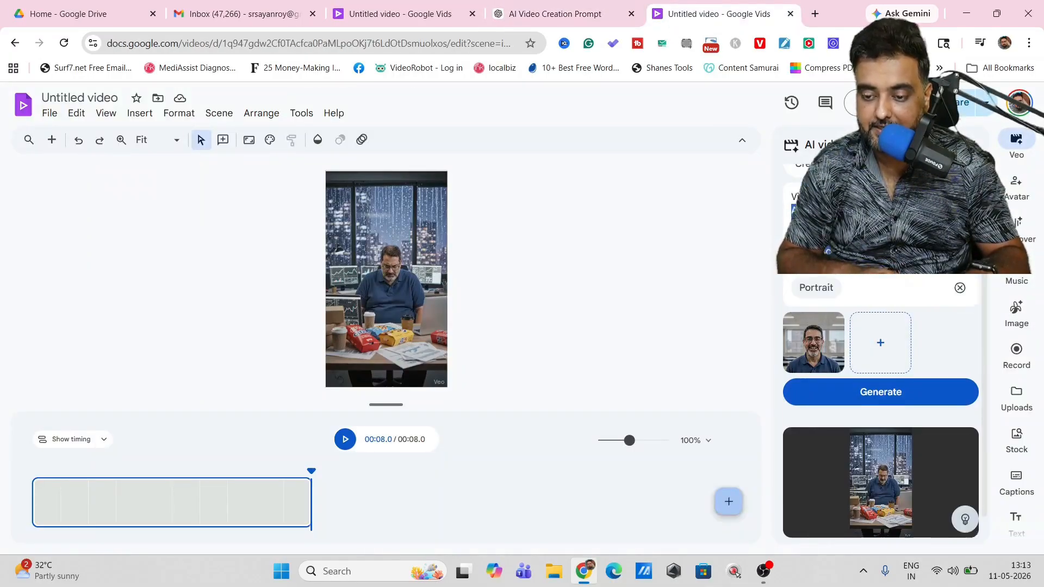
left_click(855, 410)
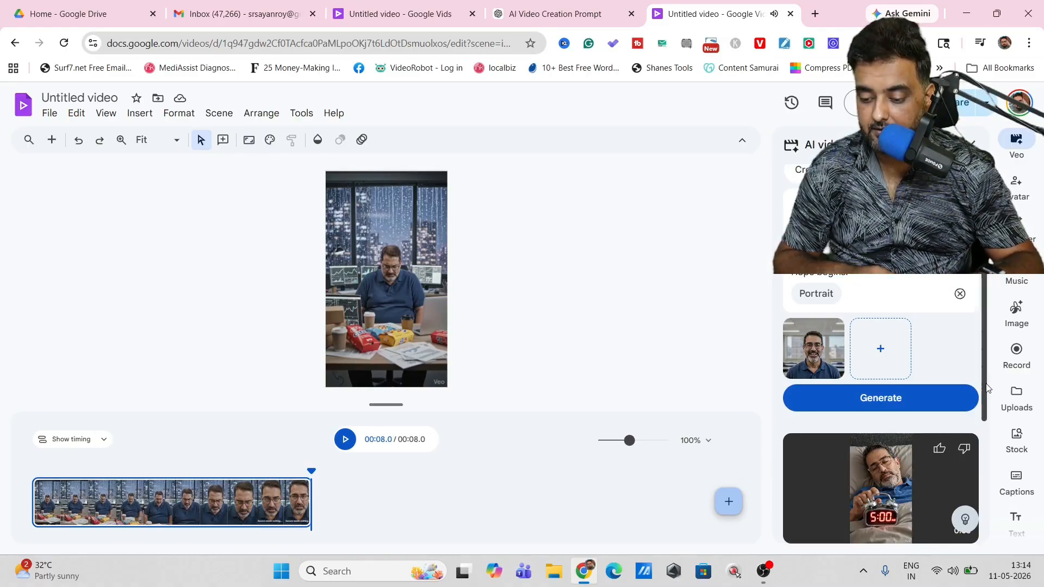
Step: Insert the generated 5:00 alarm clock clip in a new scene after the first one and preview it
scroll(887, 489, "down", 3)
left_click(892, 353)
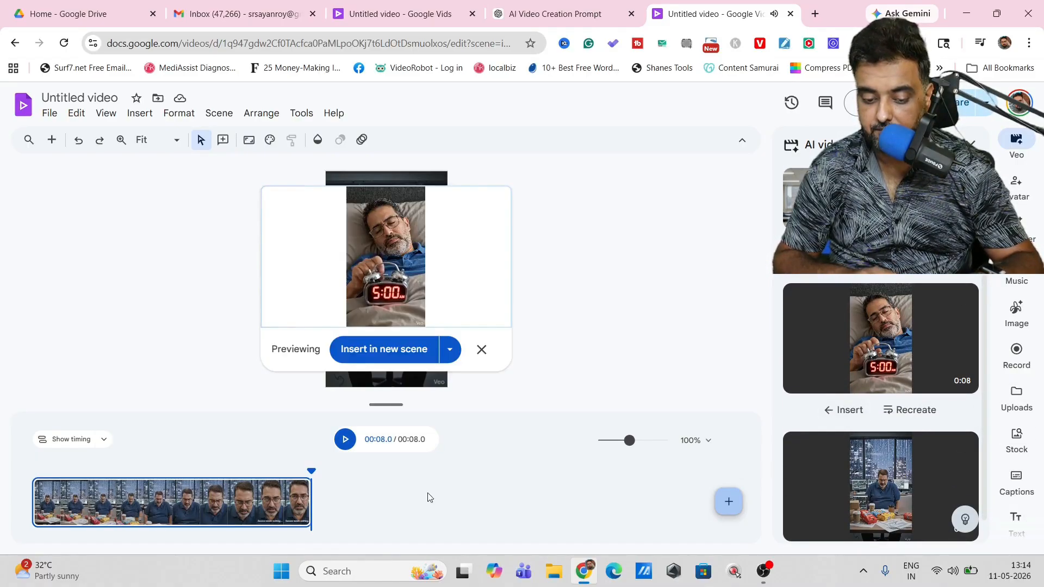
left_click(384, 351)
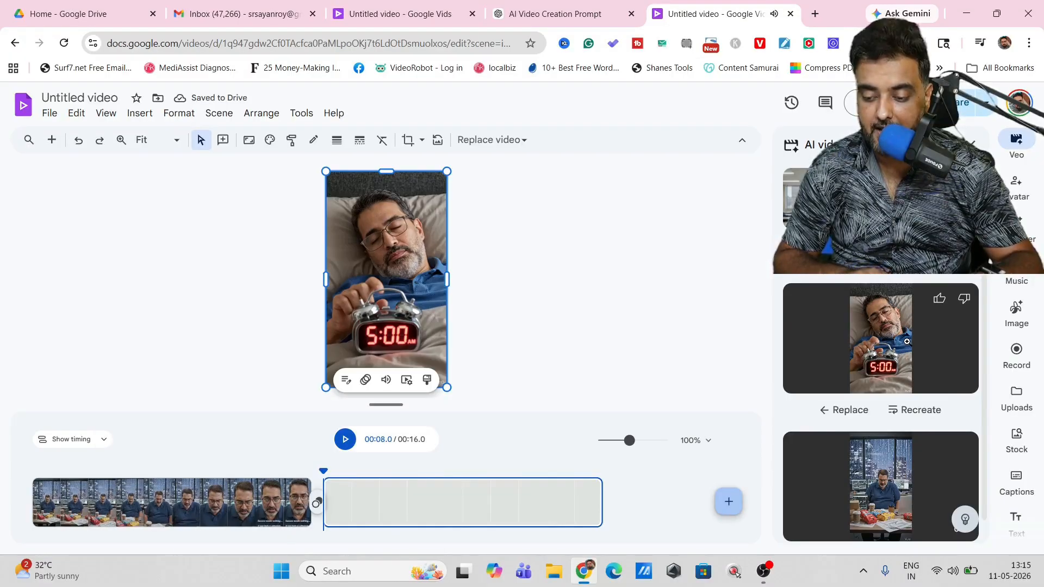
left_click(347, 444)
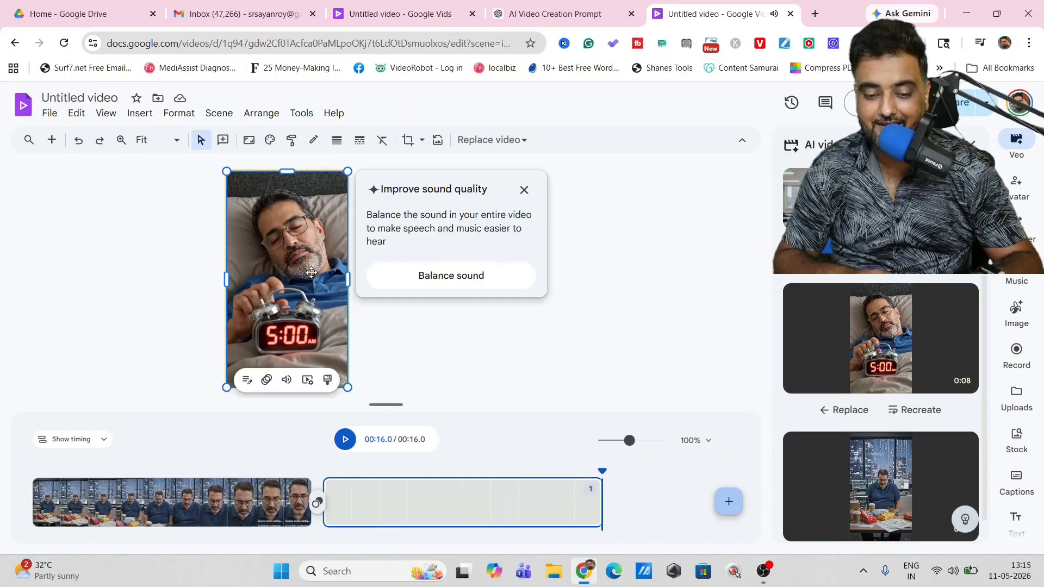
Step: Copy the Scene 3 "The Grind" description from ChatGPT into the Veo prompt in Google Vids and generate the clip
left_click(571, 12)
scroll(1041, 348, "down", 5)
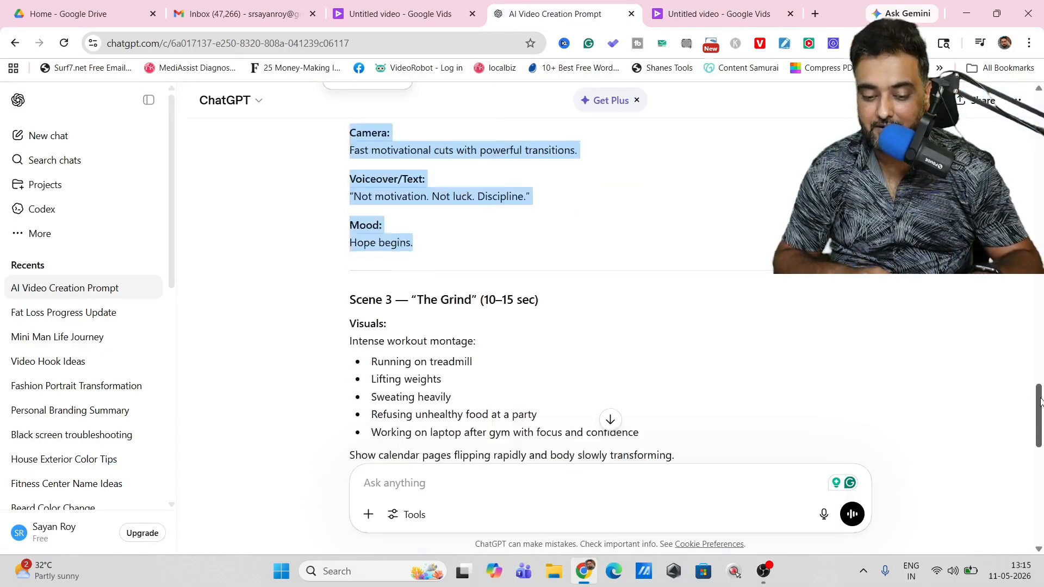
scroll(1040, 348, "up", 1)
key("ctrl+Tab")
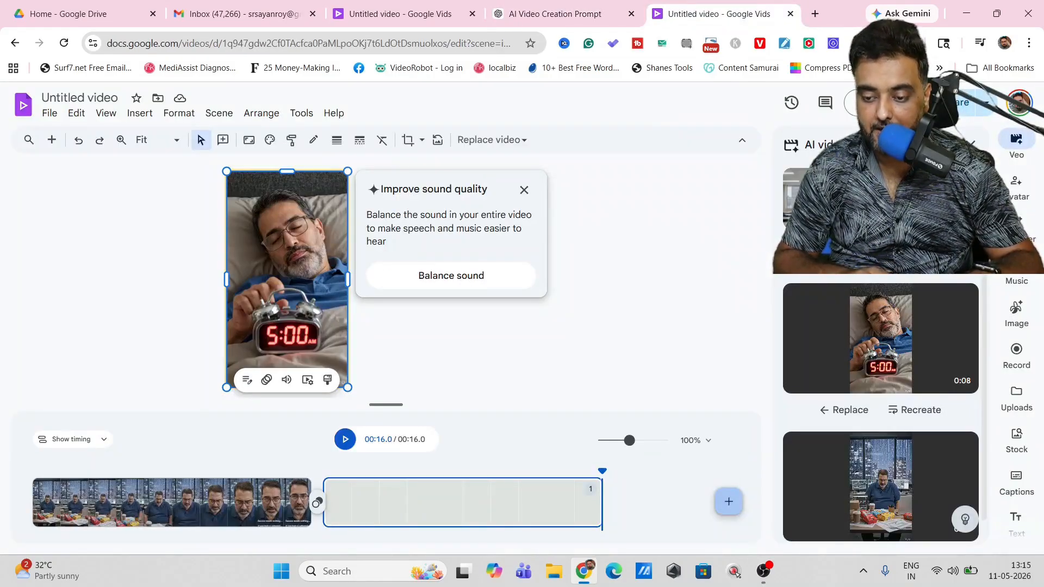
left_click_drag(984, 305, 985, 196)
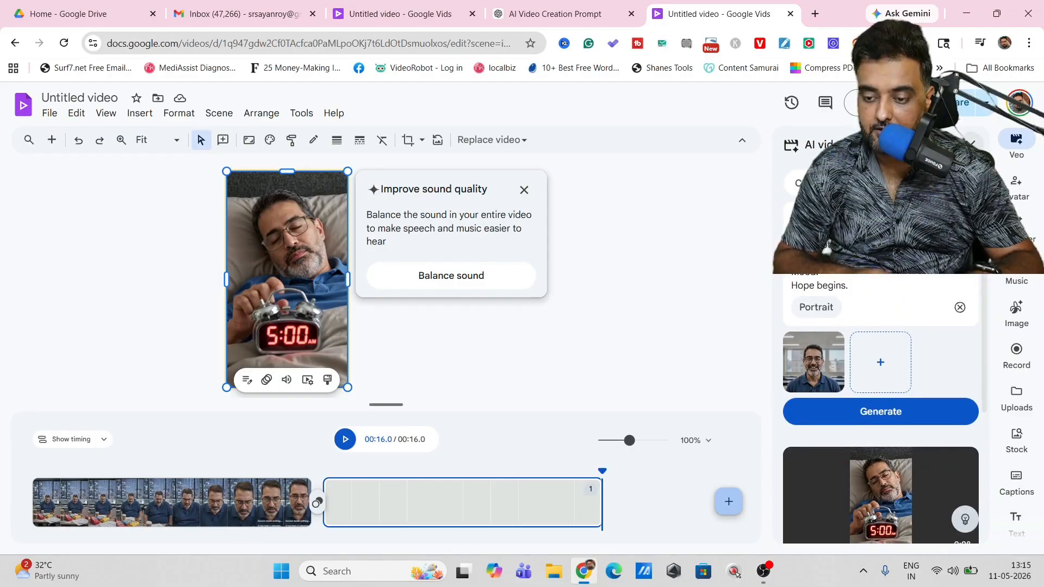
left_click(864, 410)
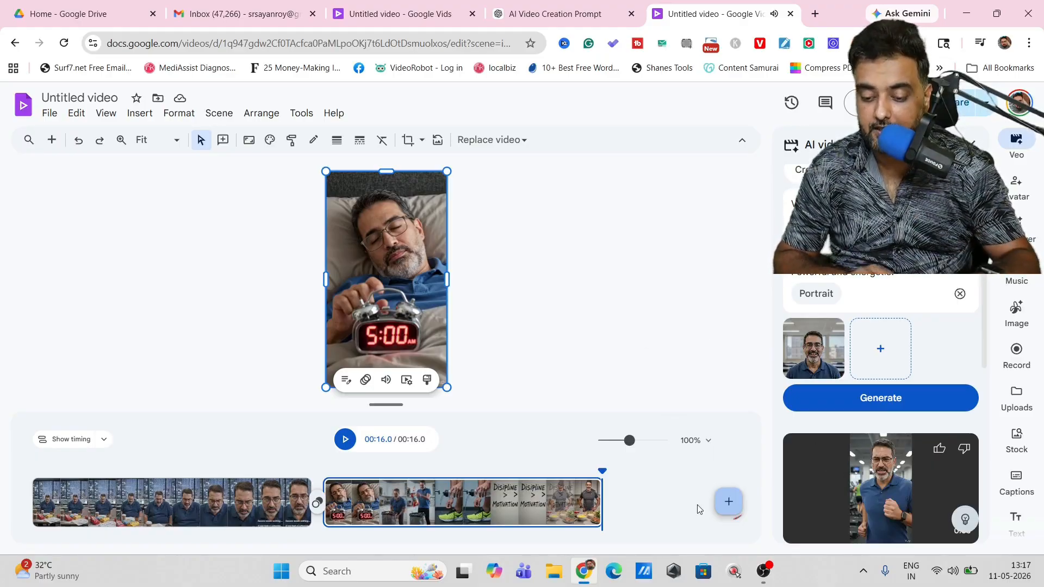
Step: Add a new scene, place the generated workout clip on the timeline after the second scene and preview it
left_click(724, 502)
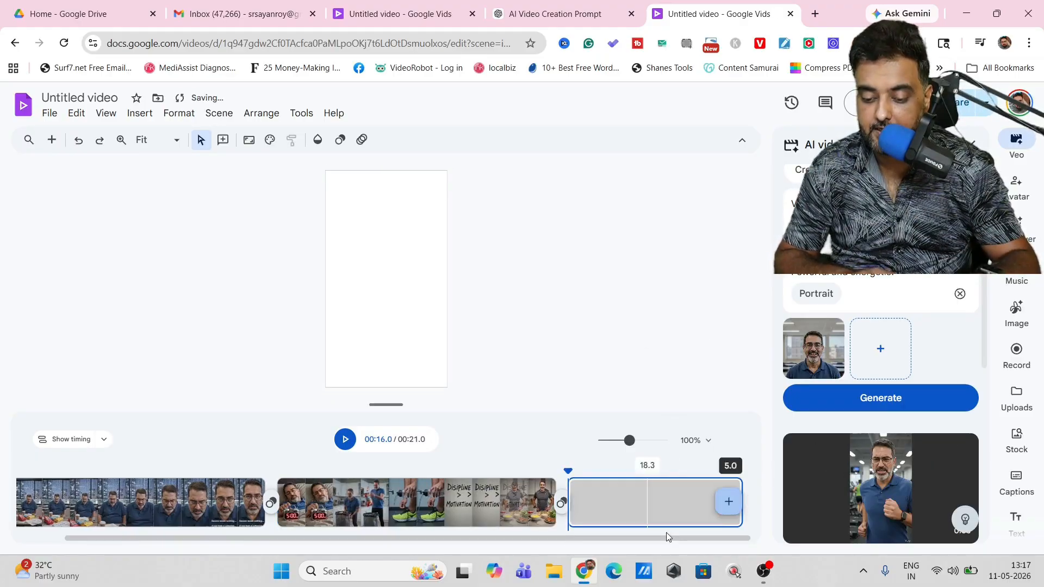
left_click_drag(892, 477, 689, 502)
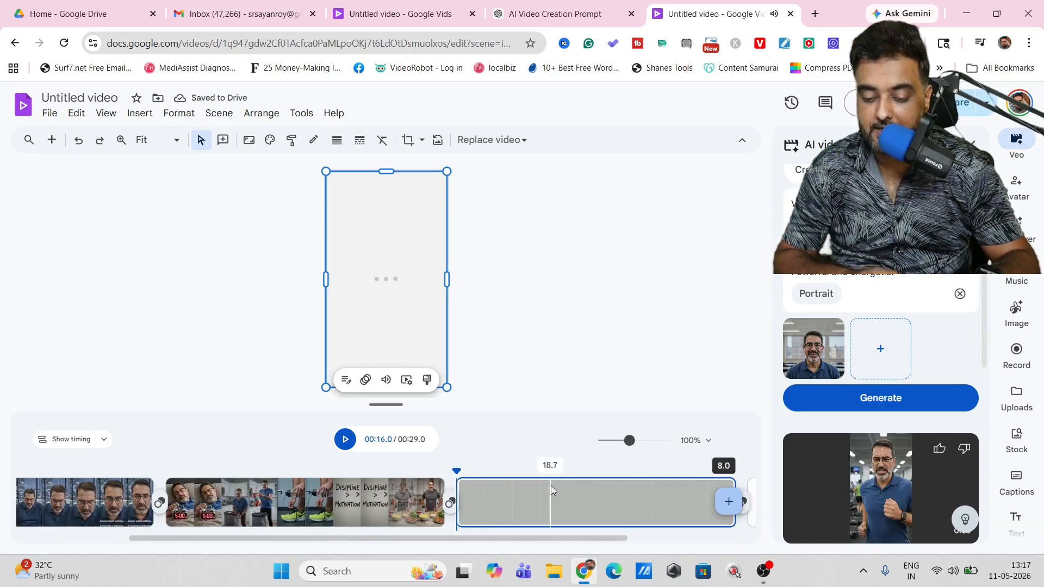
left_click(345, 439)
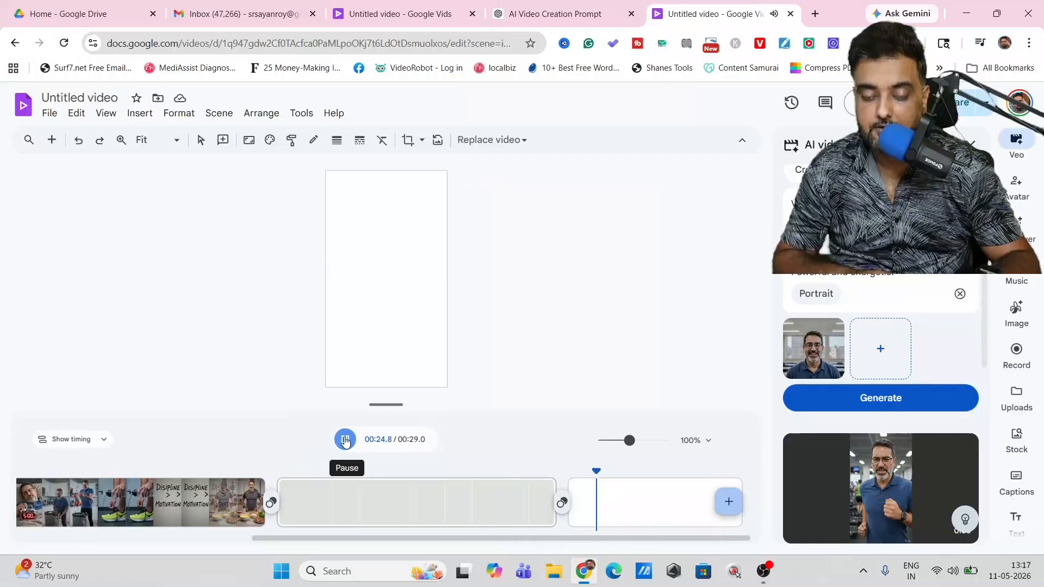
left_click(495, 564)
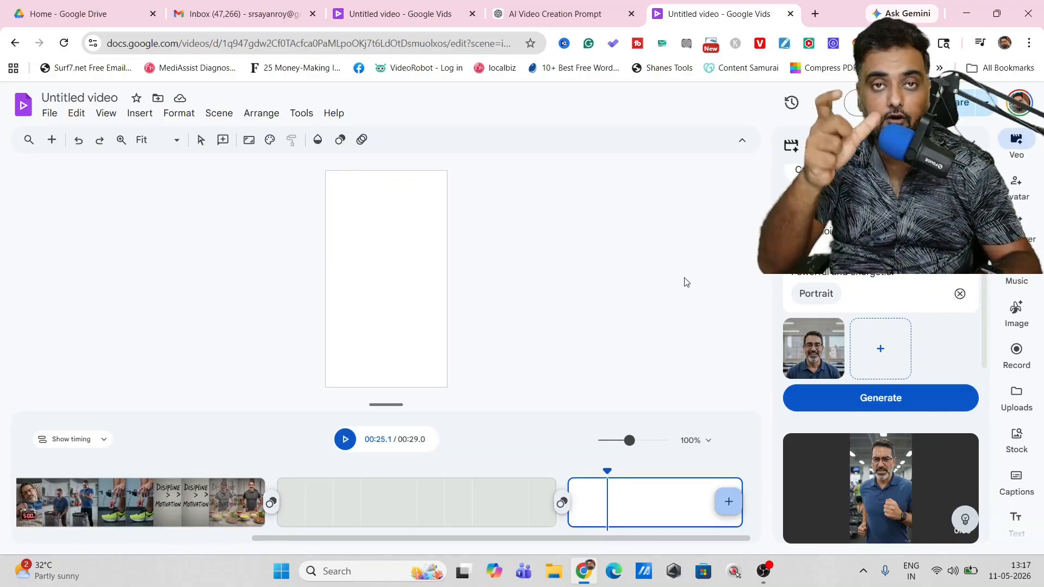
Step: Copy the Scene 4 "The Transformation" description, including its ending text, from ChatGPT into the Veo prompt in Google Vids and generate the clip
left_click(563, 17)
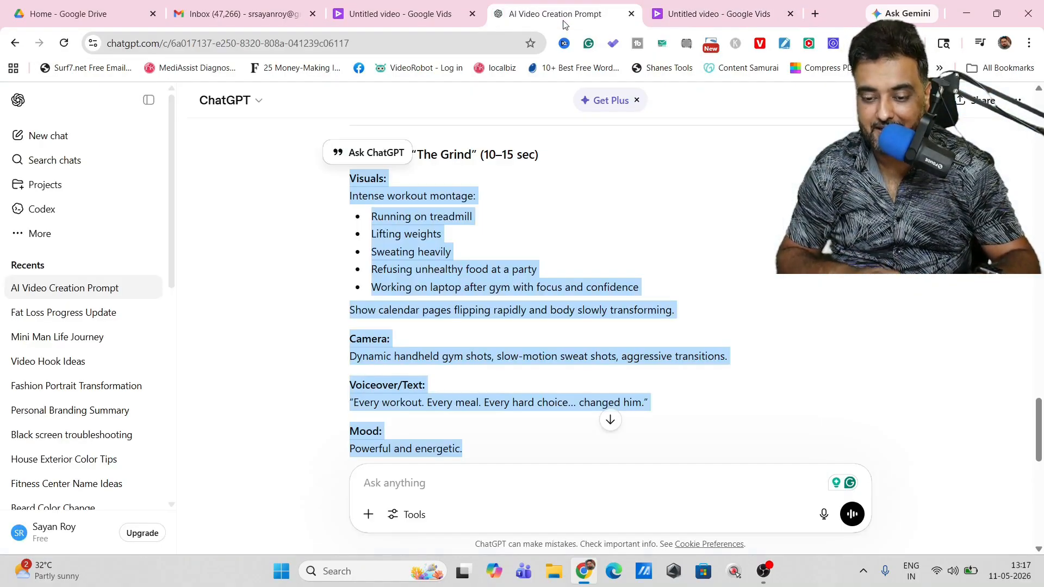
scroll(1040, 427, "down", 6)
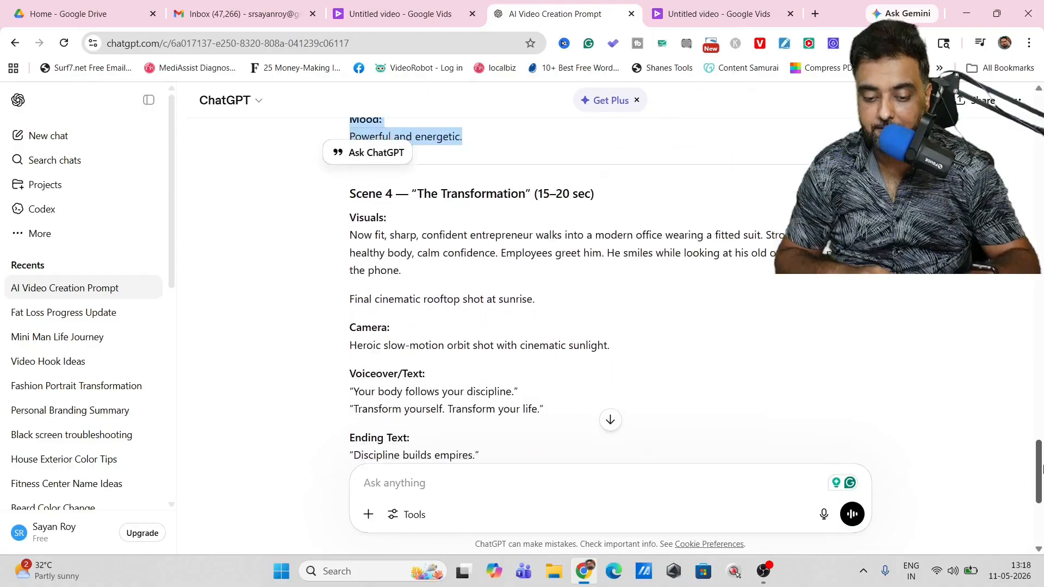
key("ctrl+Tab")
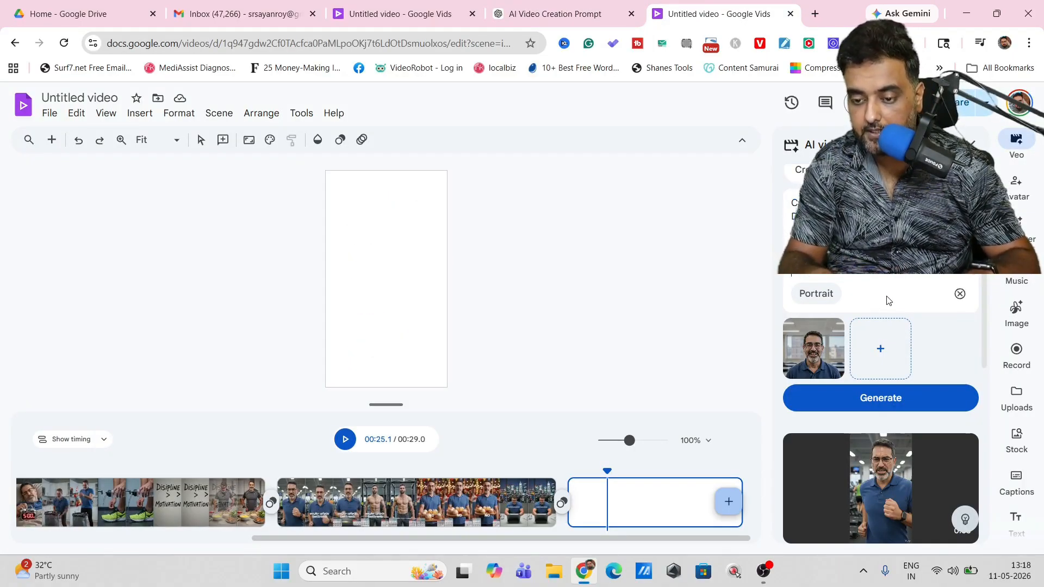
left_click(868, 399)
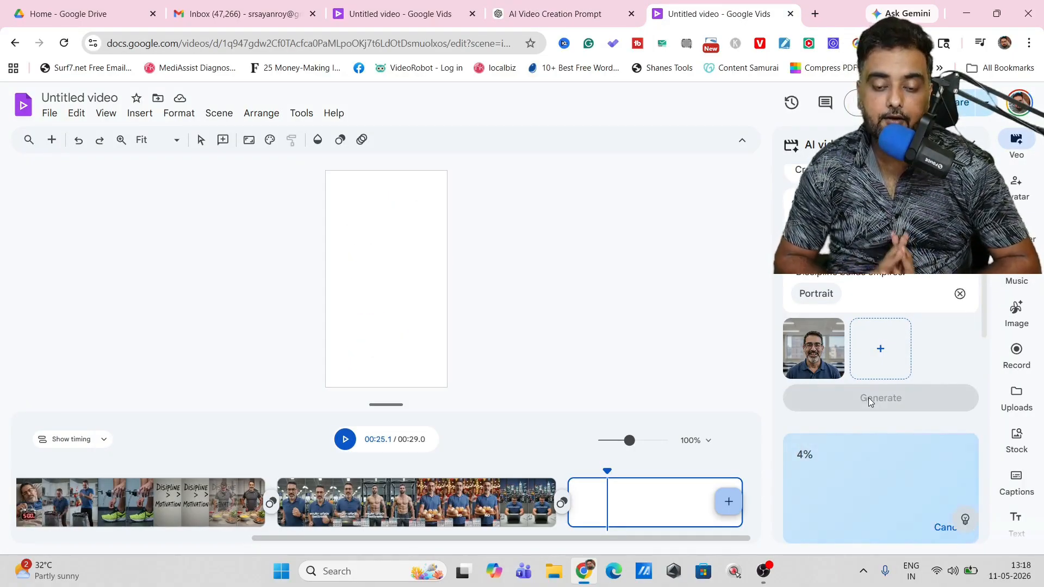
left_click(567, 12)
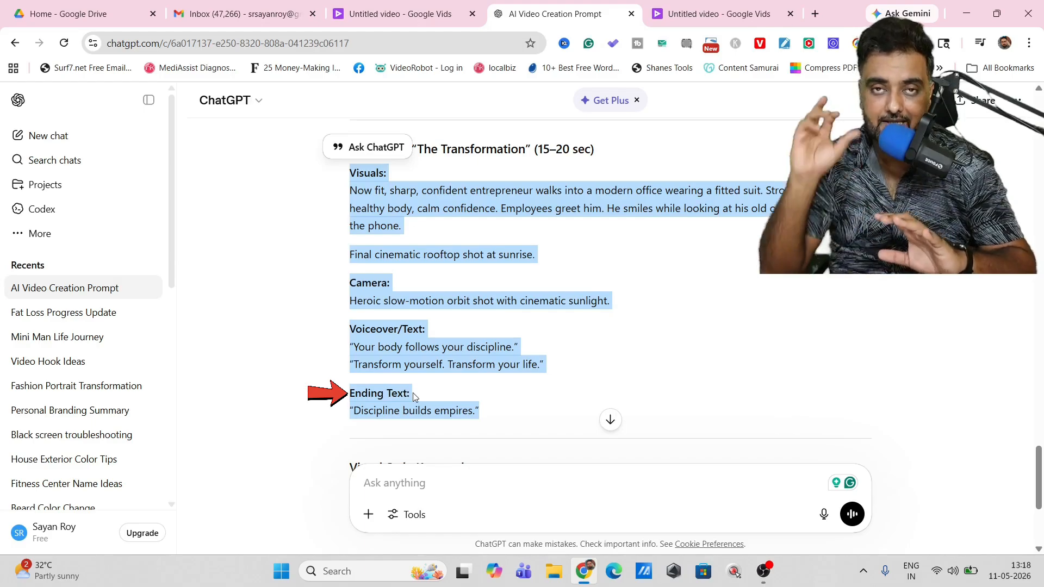
left_click(686, 12)
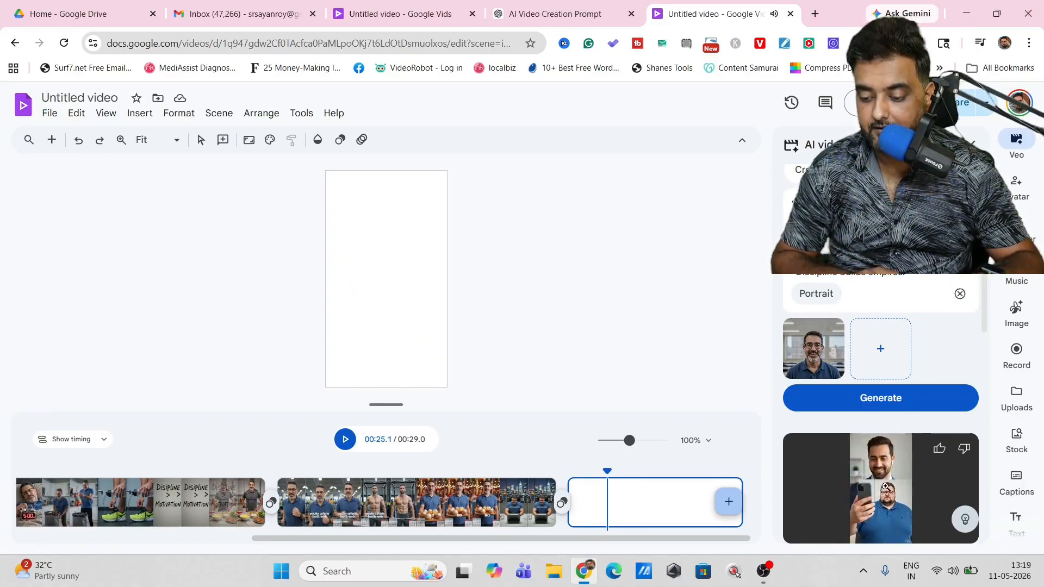
Step: Insert the generated transformation clip after the workout scene, preview it, and delete the leftover blank scene at the end
left_click_drag(885, 486, 642, 504)
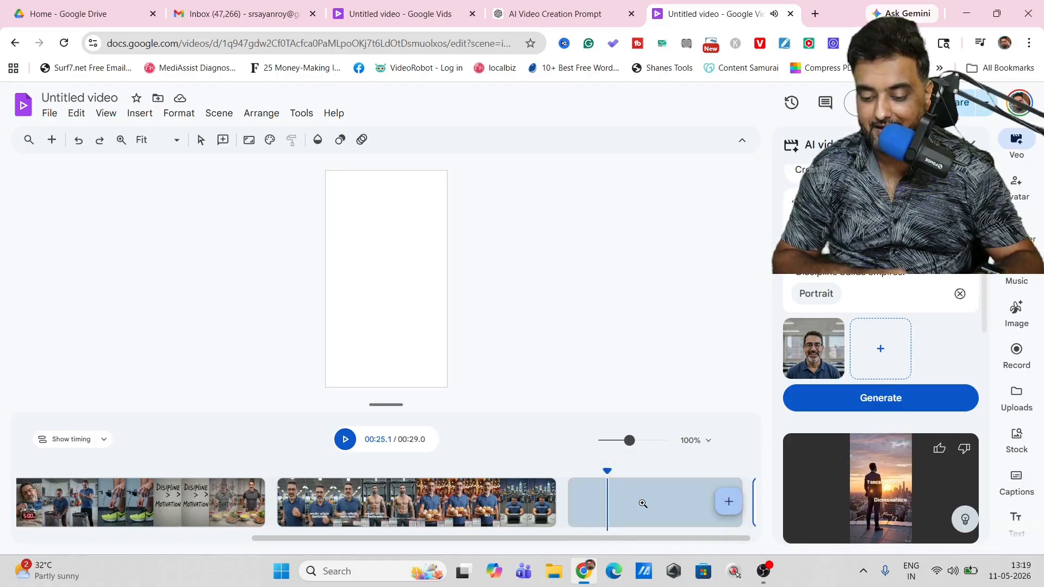
left_click(345, 438)
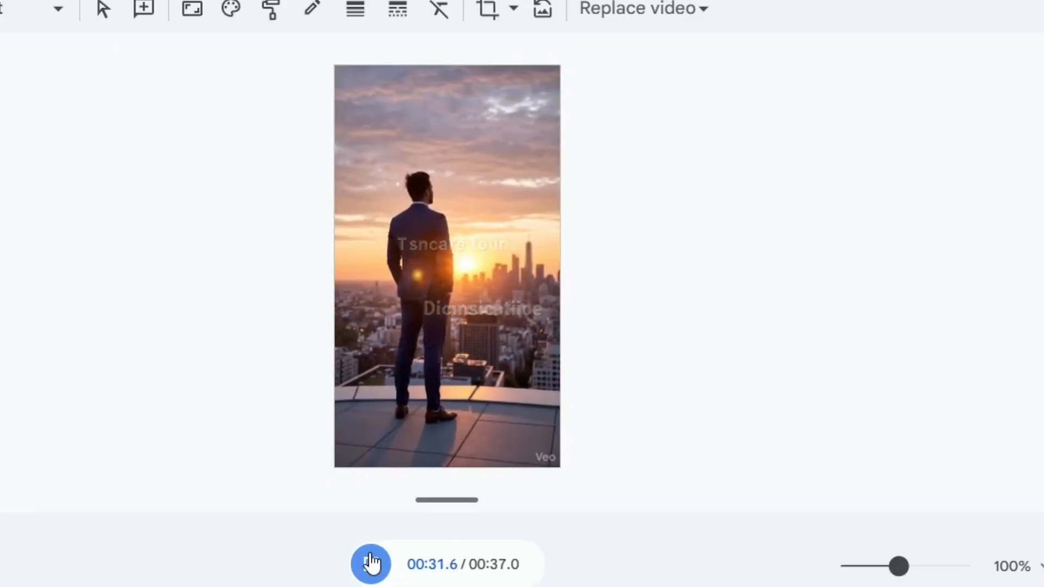
left_click(371, 564)
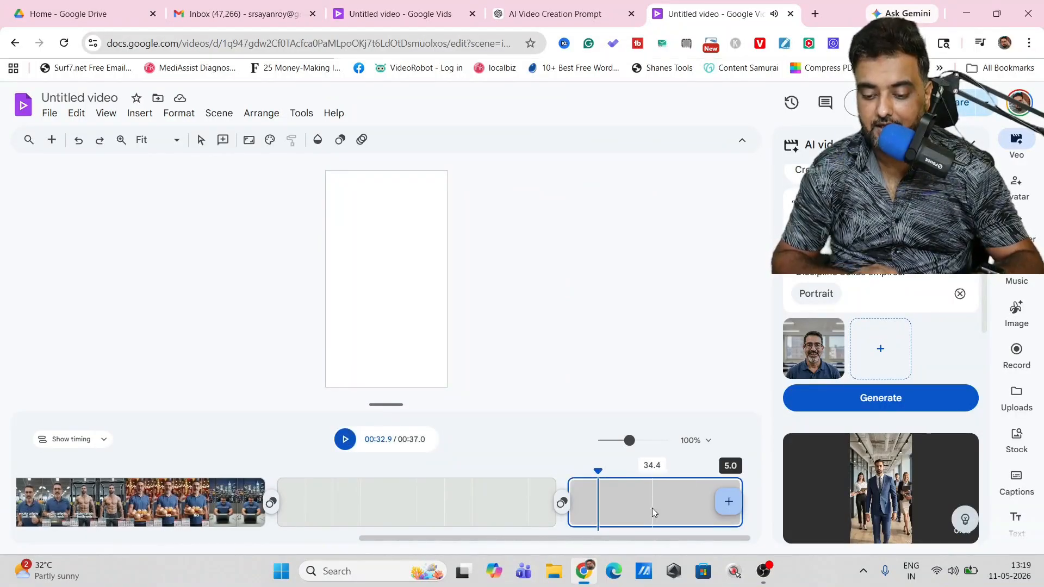
right_click(653, 511)
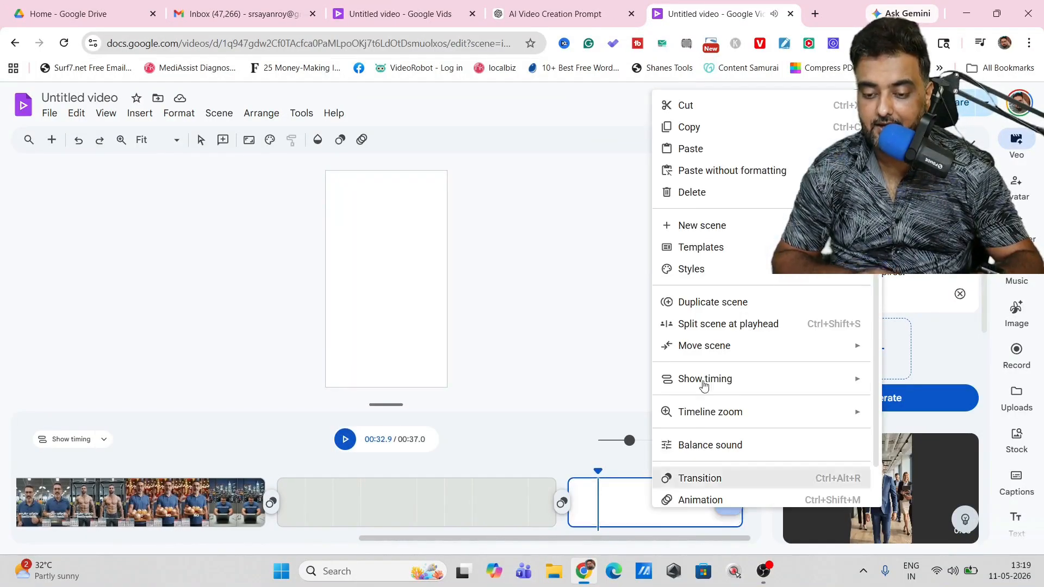
left_click(702, 195)
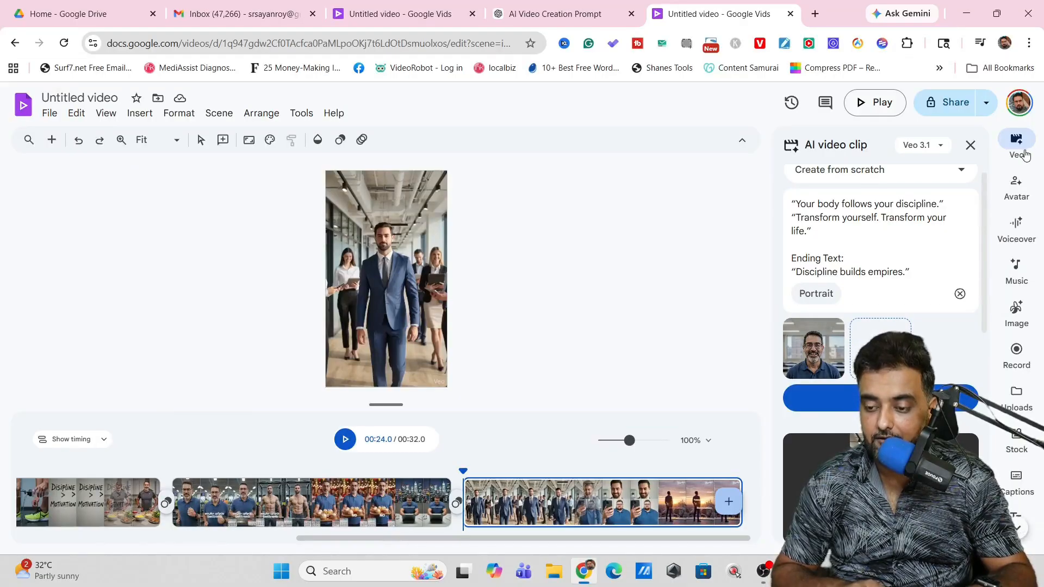
Step: Generate an AI avatar clip that speaks the script "Welcome to my transformation journey"
left_click(971, 146)
left_click(1013, 142)
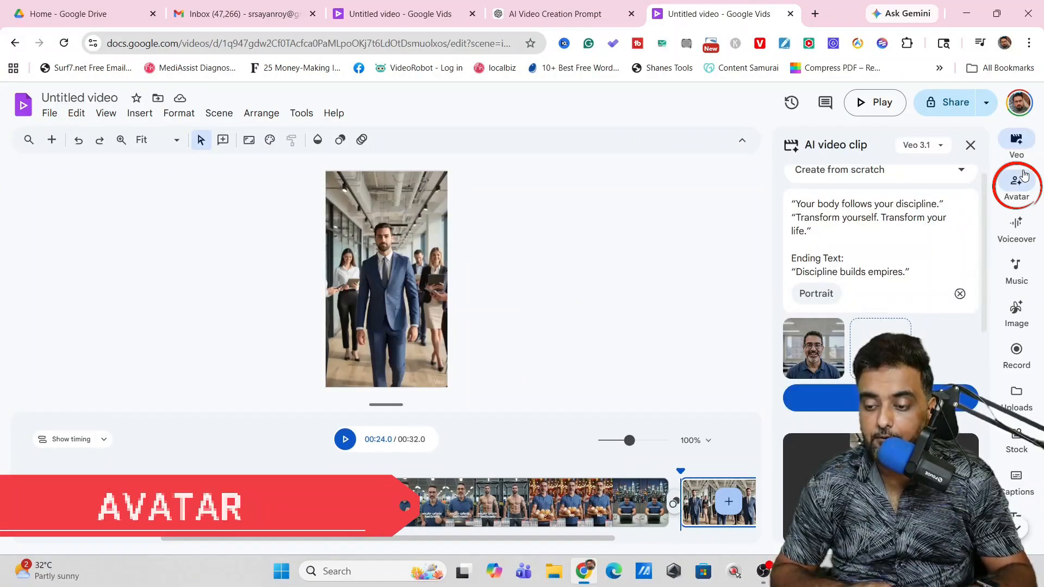
left_click(1009, 188)
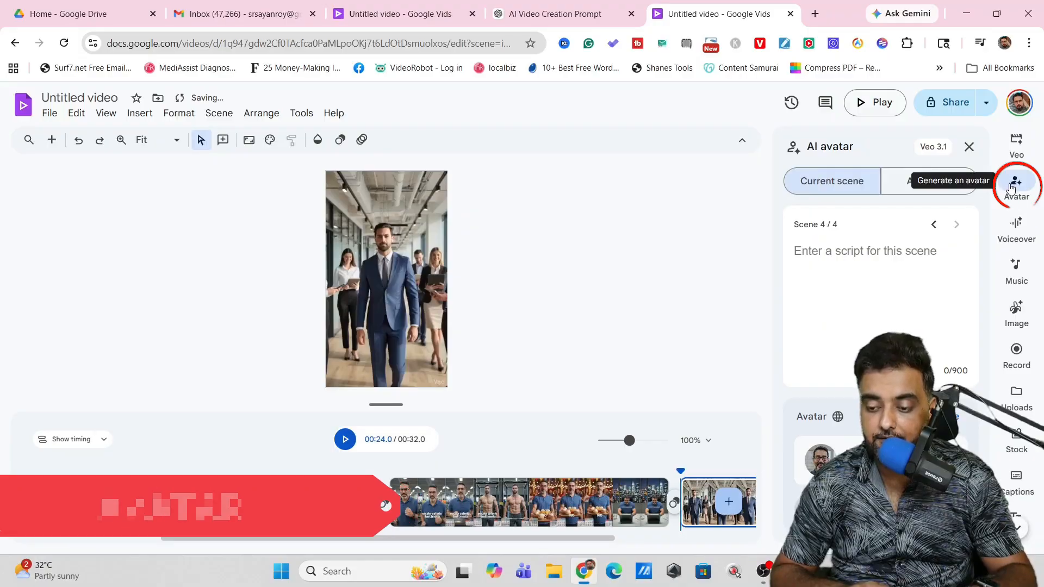
left_click(1011, 189)
left_click(1010, 189)
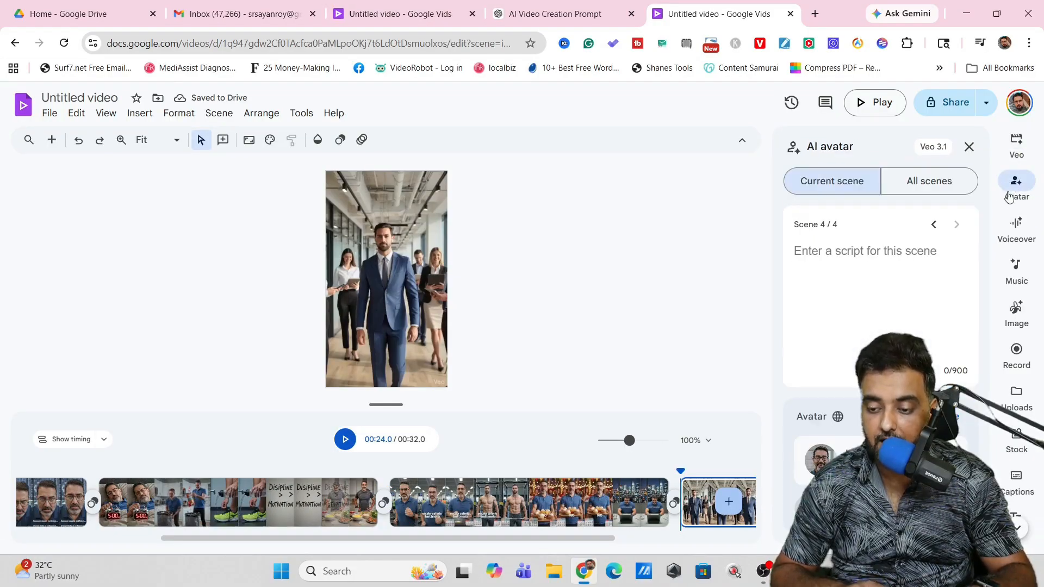
left_click(815, 255)
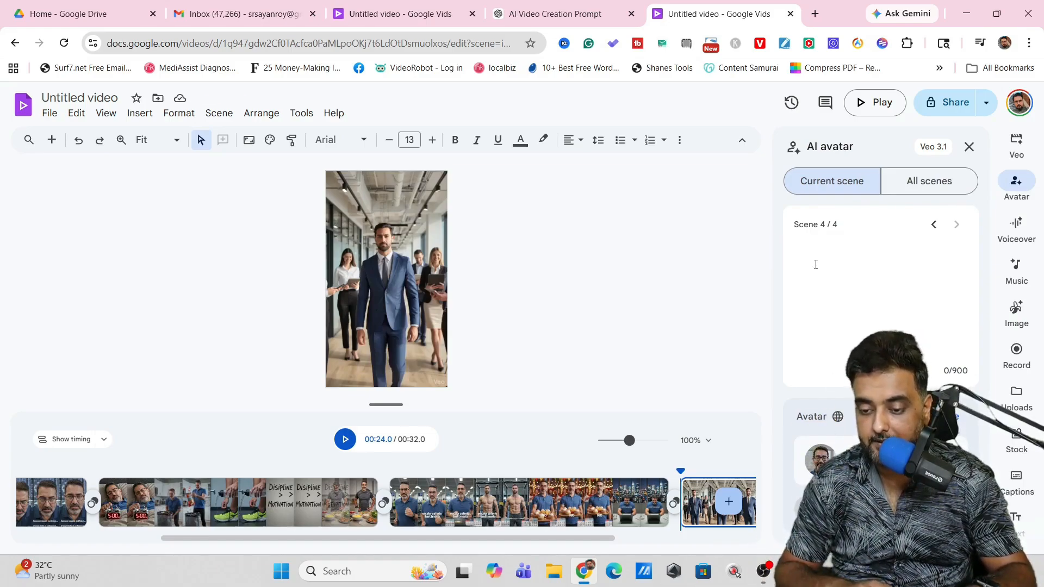
type("\"Welcome to my transformation journey\"")
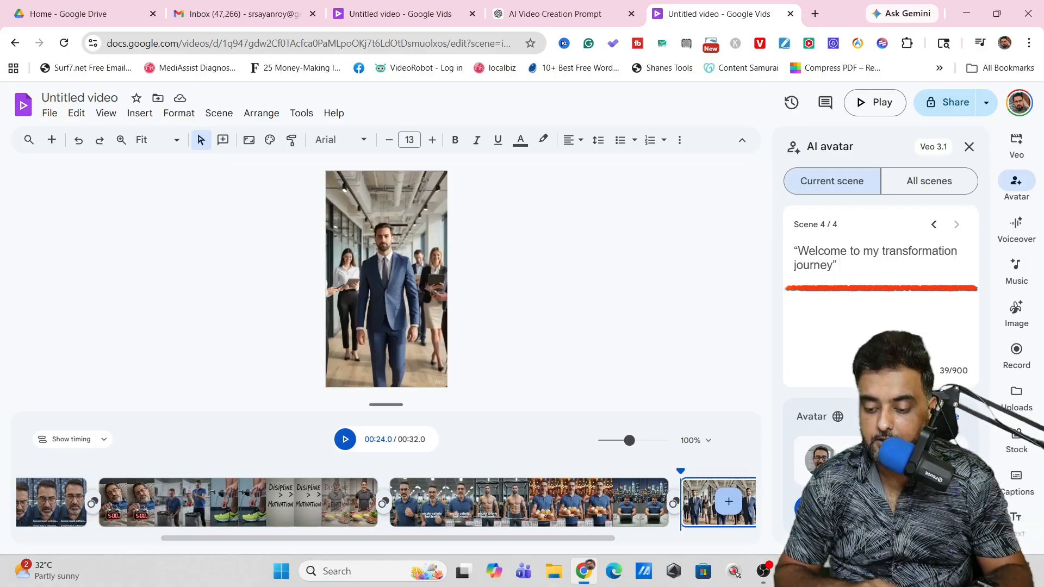
left_click(881, 508)
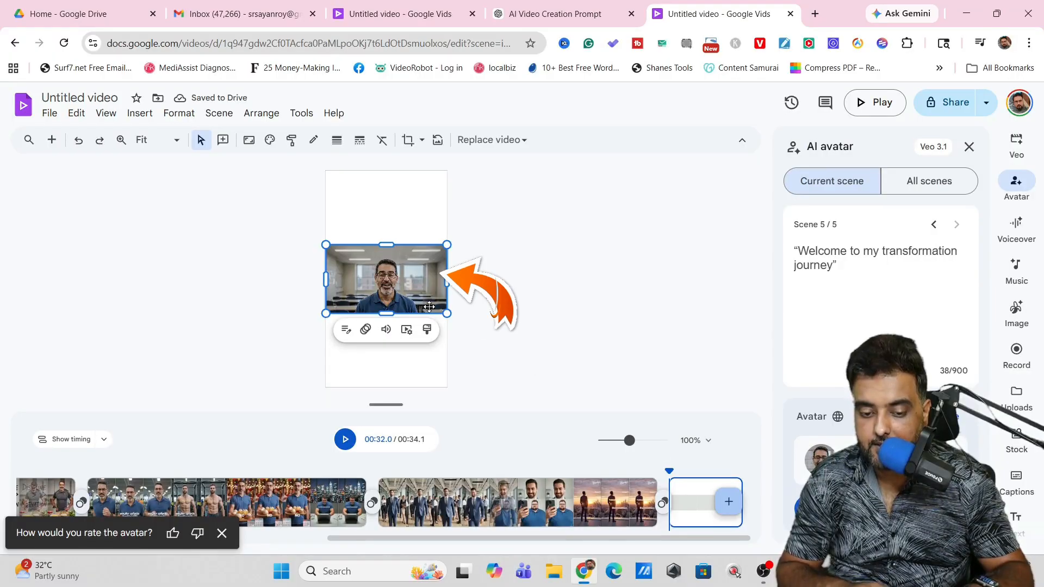
Step: Resize the avatar clip to fill the portrait frame and move its scene to the start of the timeline
left_click_drag(447, 313, 467, 363)
left_click_drag(342, 243, 266, 171)
left_click_drag(538, 364, 447, 279)
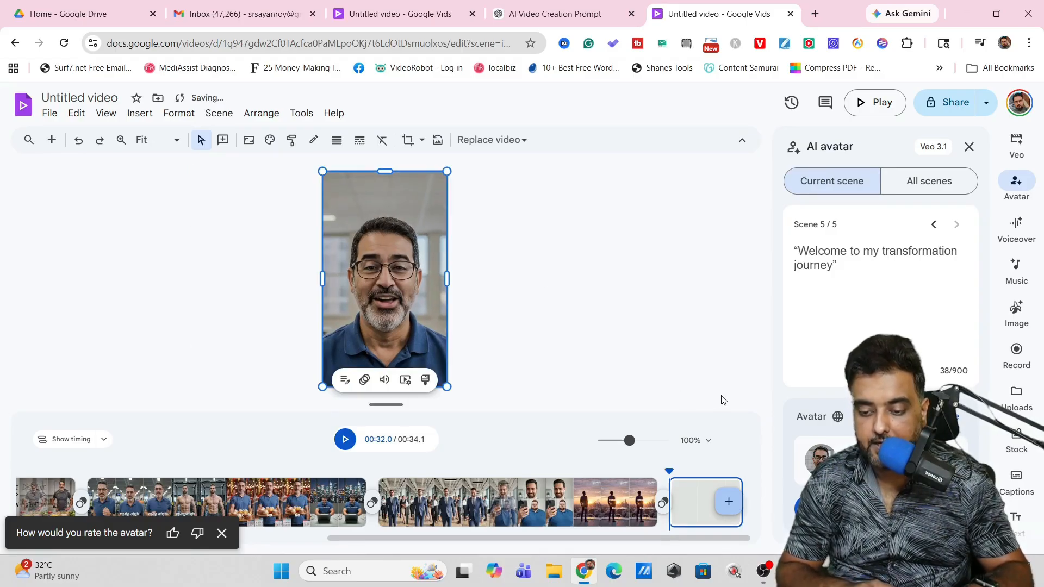
left_click(346, 442)
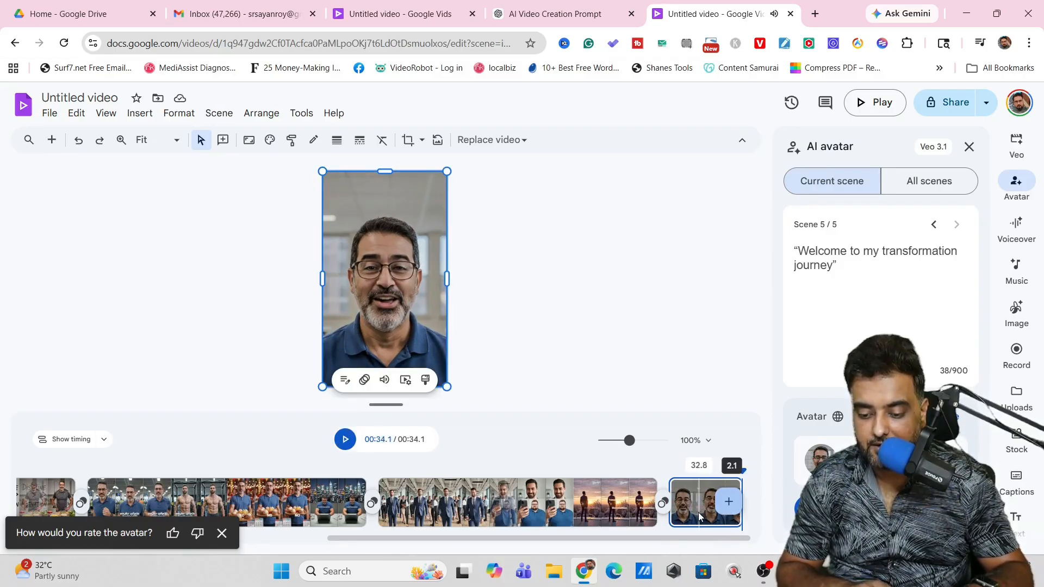
left_click_drag(697, 521, 521, 526)
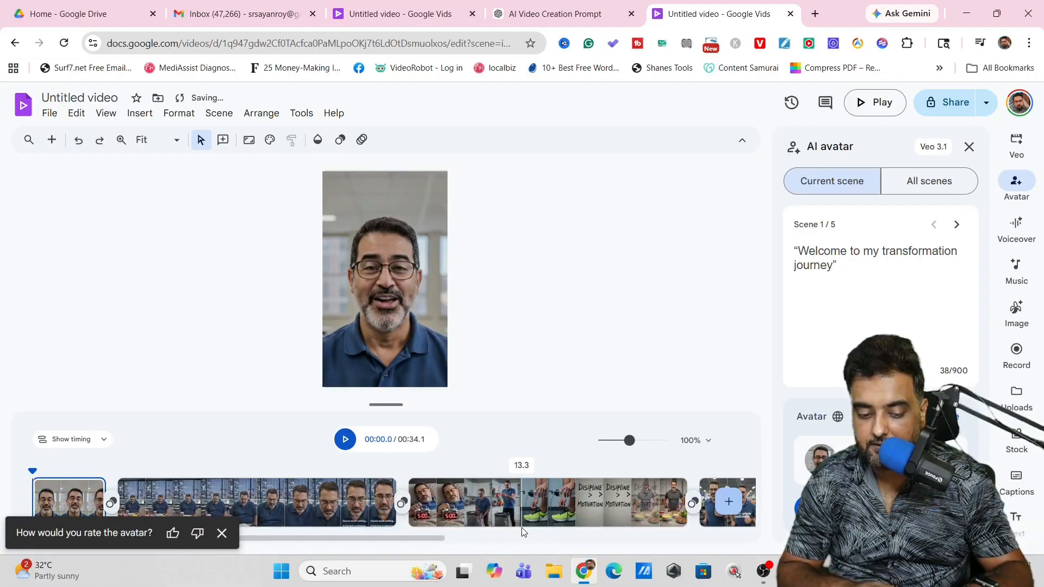
Step: Preview the avatar intro scene and dismiss the avatar rating request
left_click(345, 441)
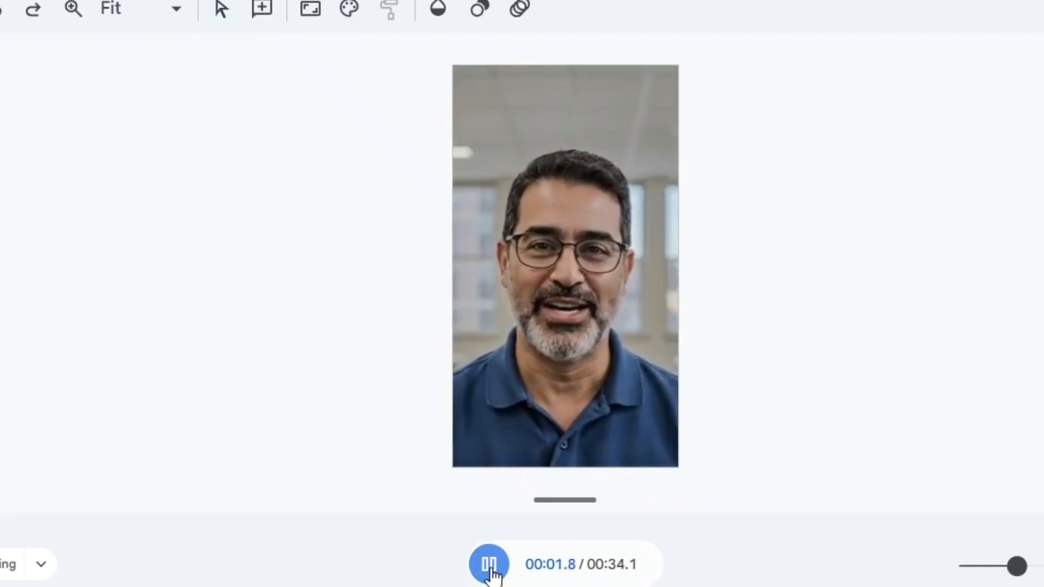
left_click(489, 565)
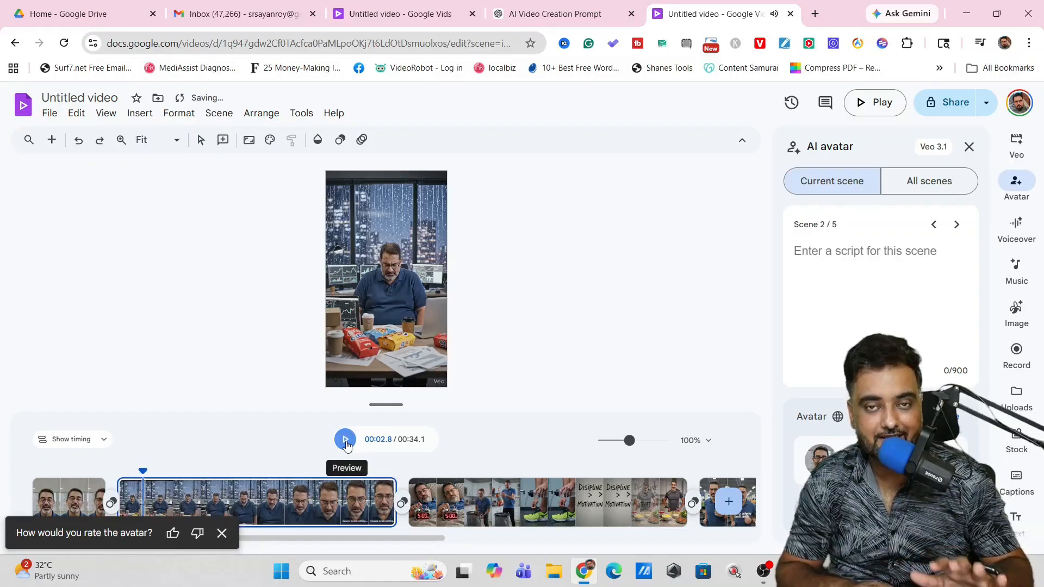
left_click(222, 533)
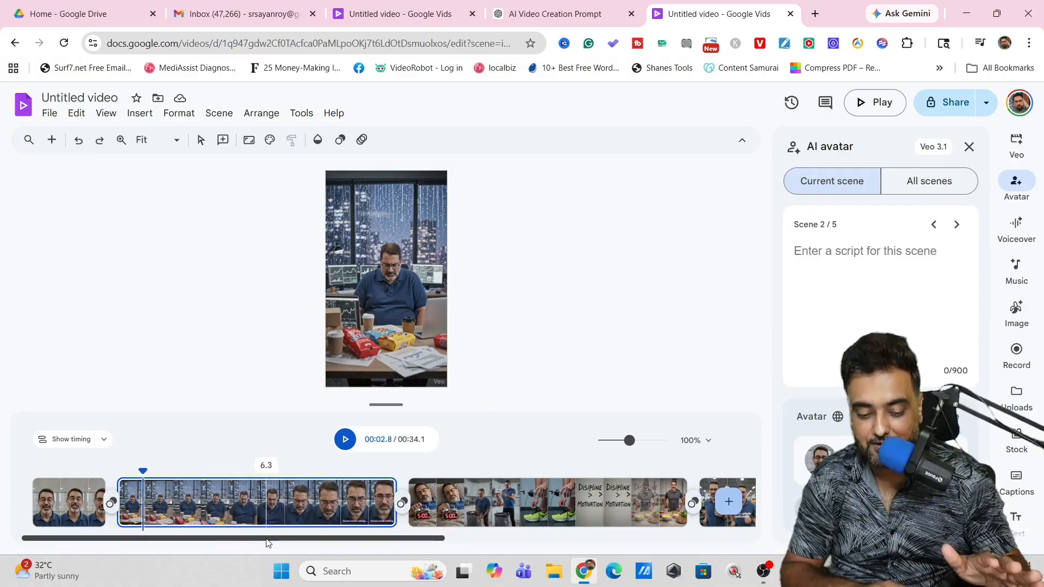
Step: Add the company logo image as a second reference image for a new Veo clip
left_click_drag(268, 538, 673, 556)
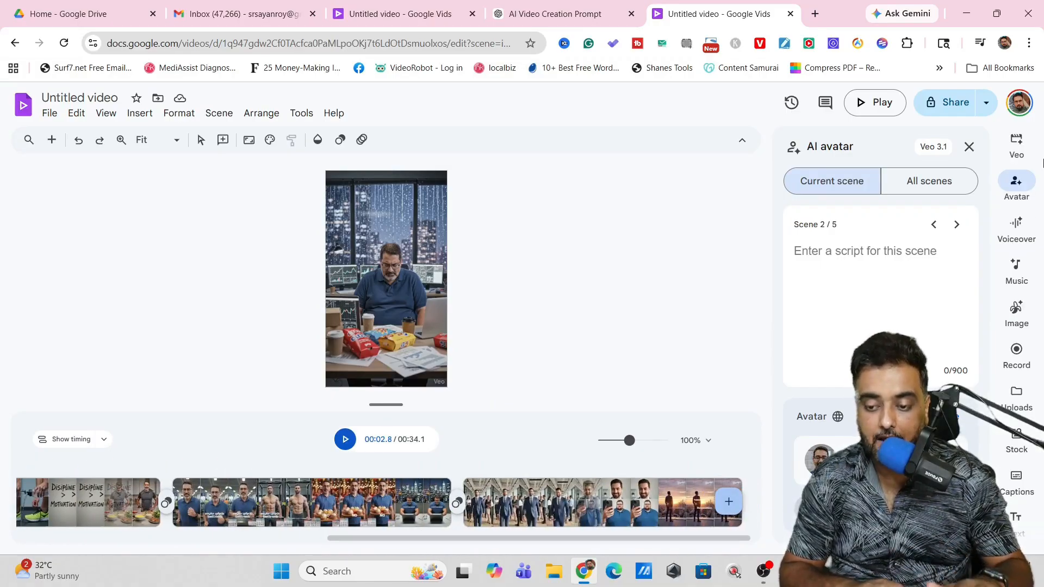
left_click(1017, 143)
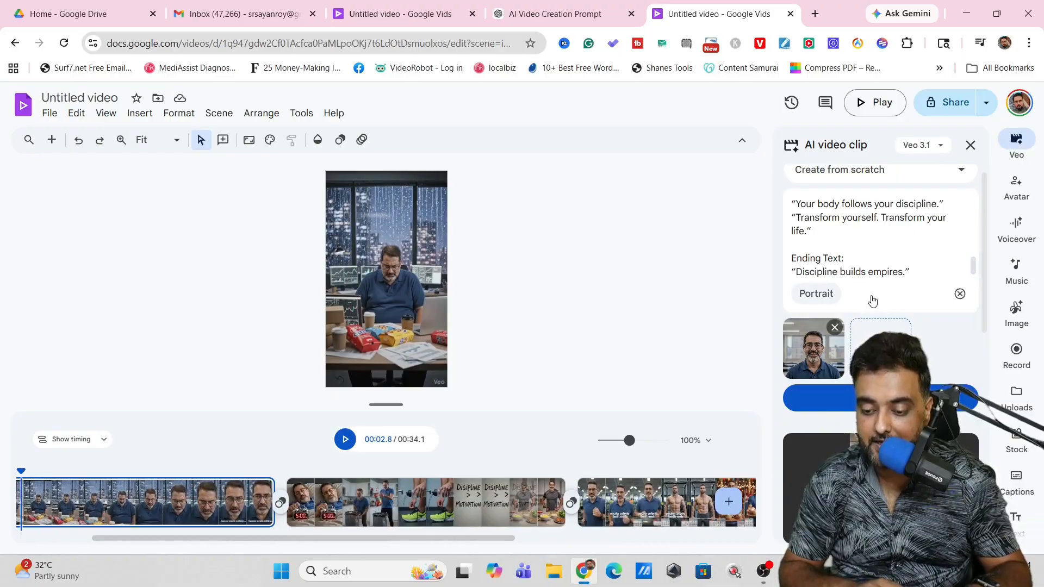
left_click(881, 348)
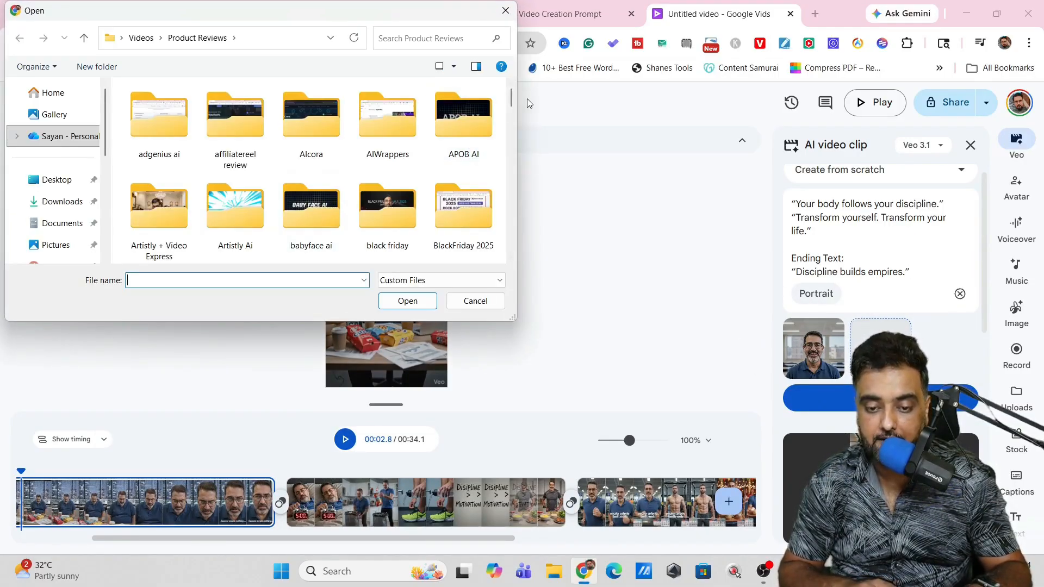
key("Escape")
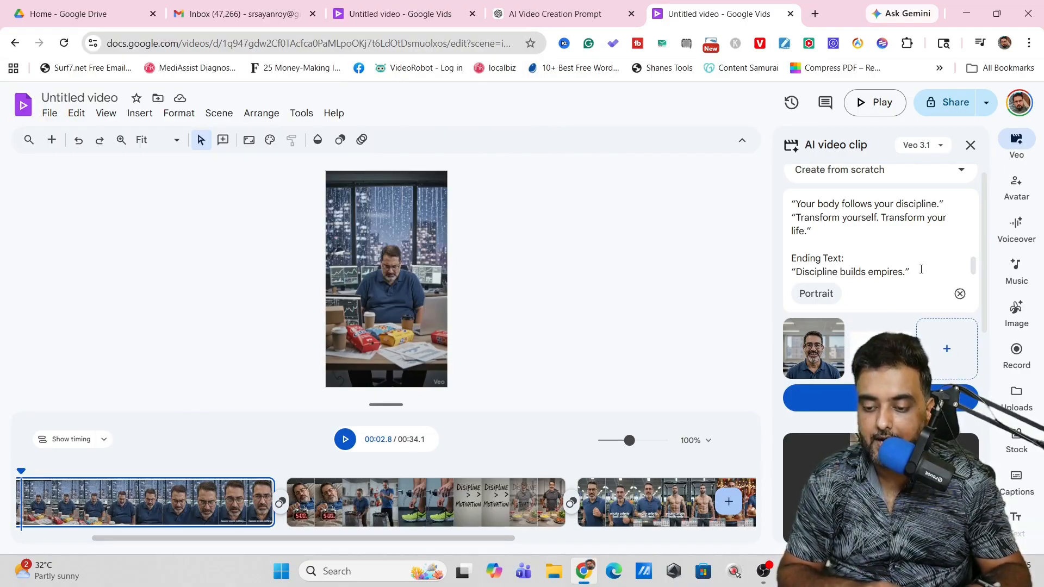
Step: Generate, insert and preview a clip with the prompt "The man is talking in a corporate office with the logo in the background wall."
left_click_drag(922, 272, 815, 195)
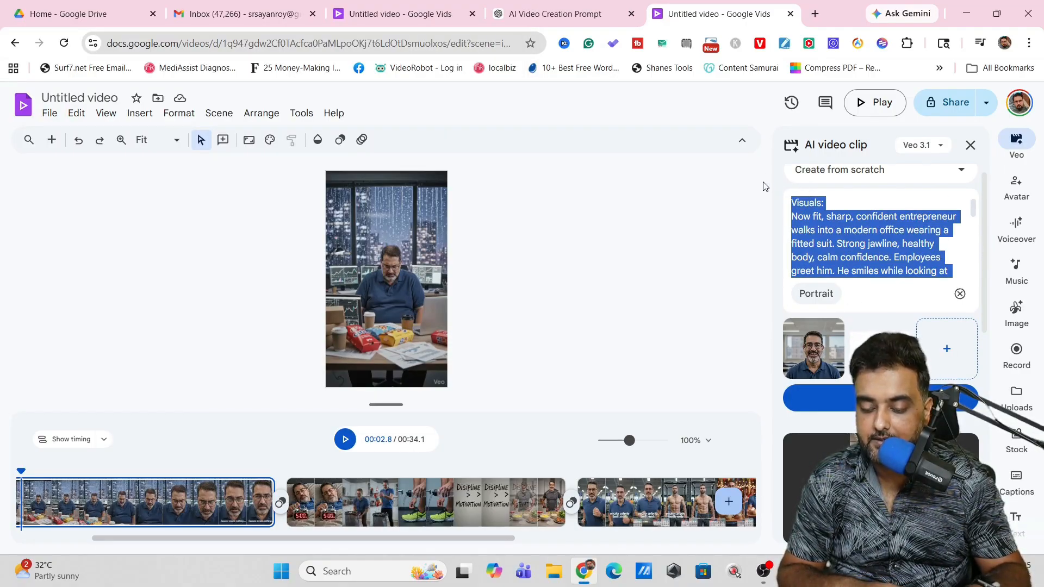
type("The man is talking in a corporate office with the logo in the background wall.")
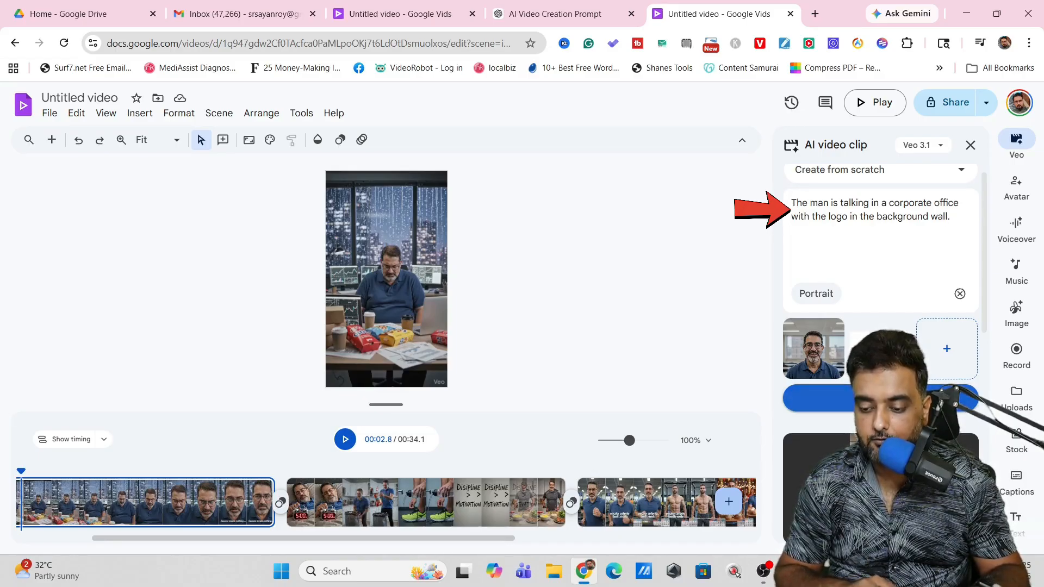
left_click(880, 398)
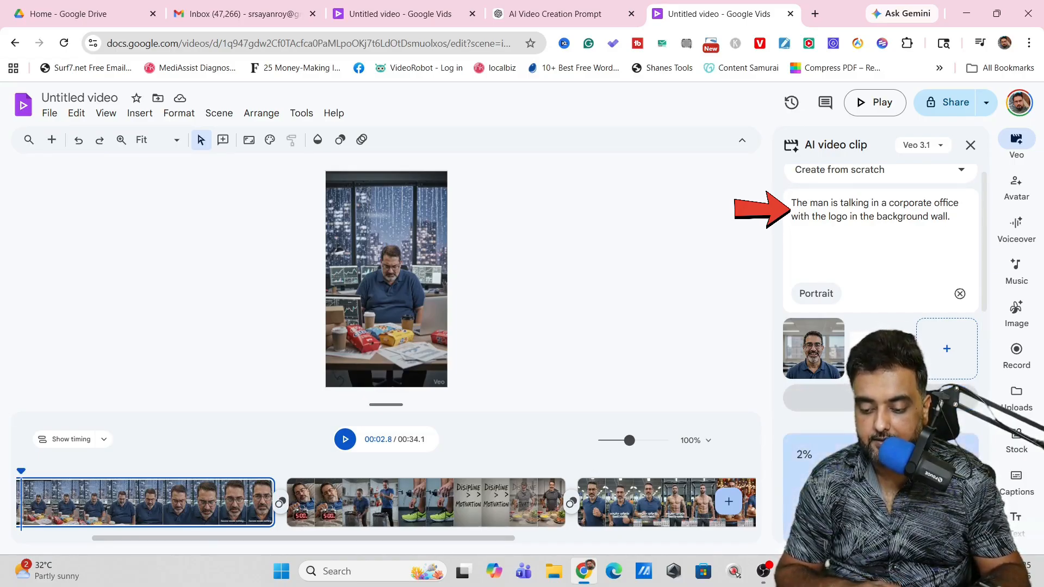
left_click(881, 488)
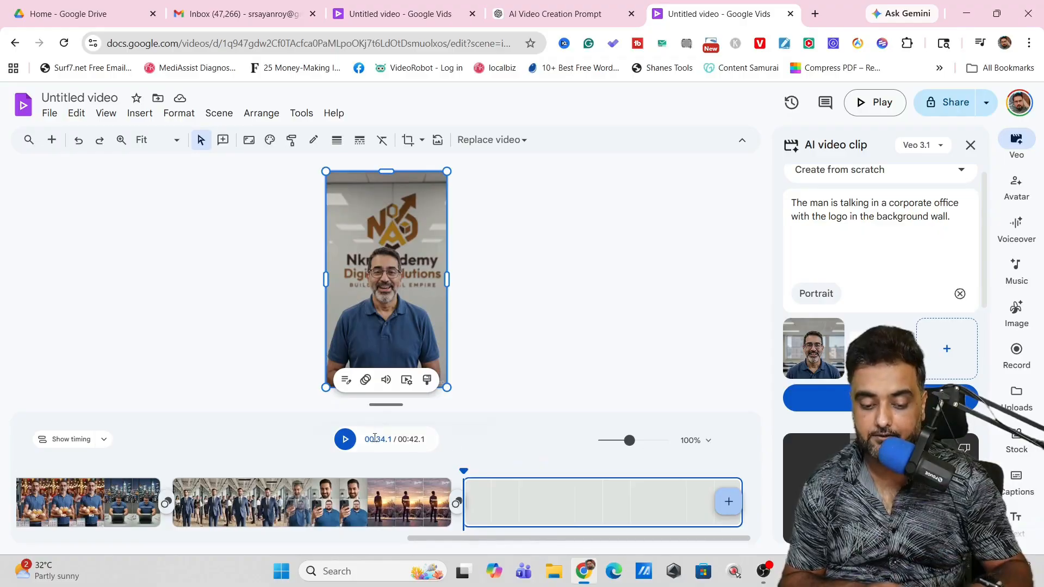
left_click(344, 439)
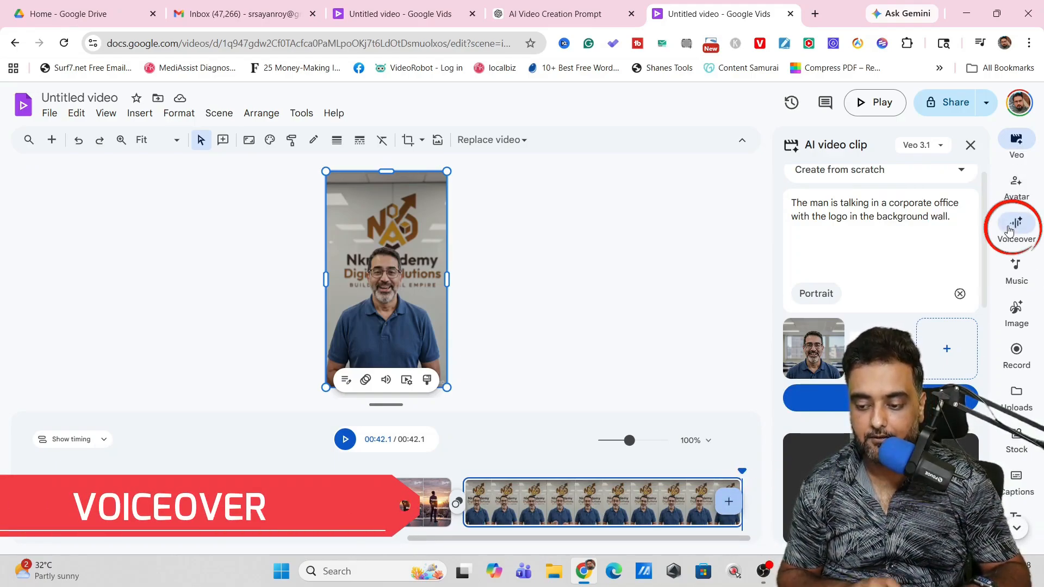
Step: Generate an AI voiceover for the last scene with the Algieba voice and the script "This is a testing voiceover script"
left_click(1009, 227)
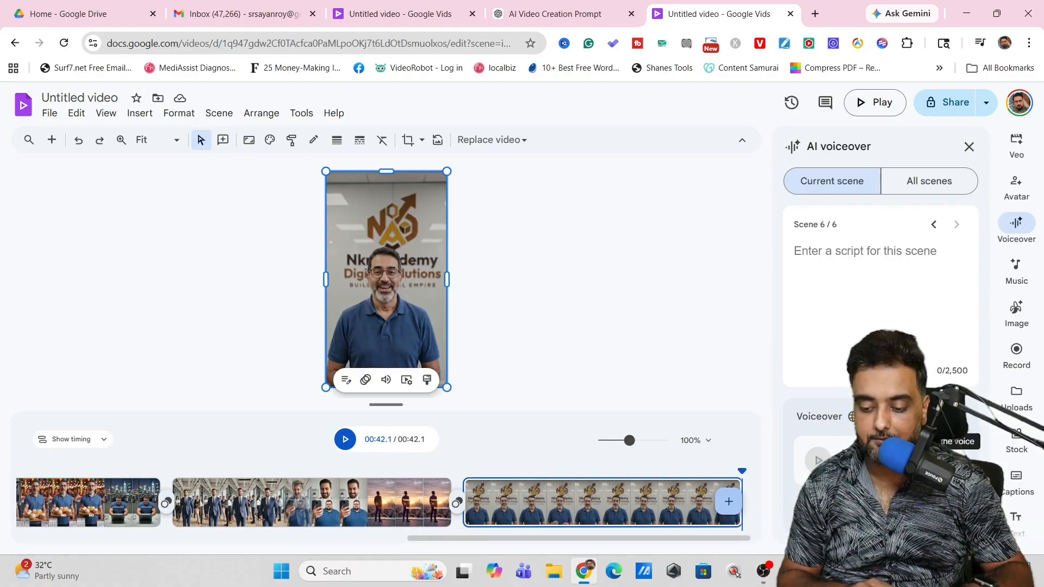
left_click(942, 460)
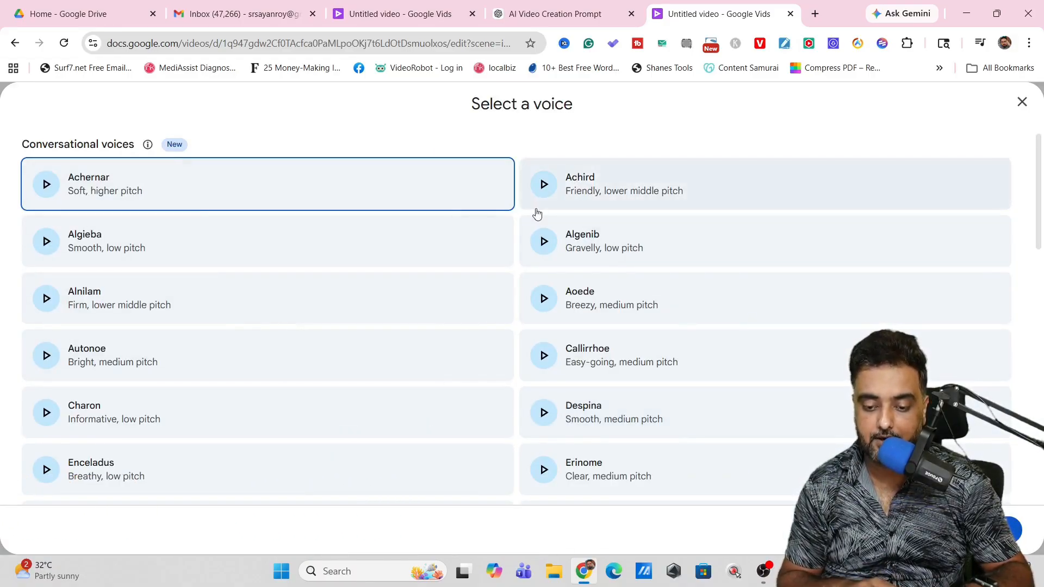
left_click(546, 239)
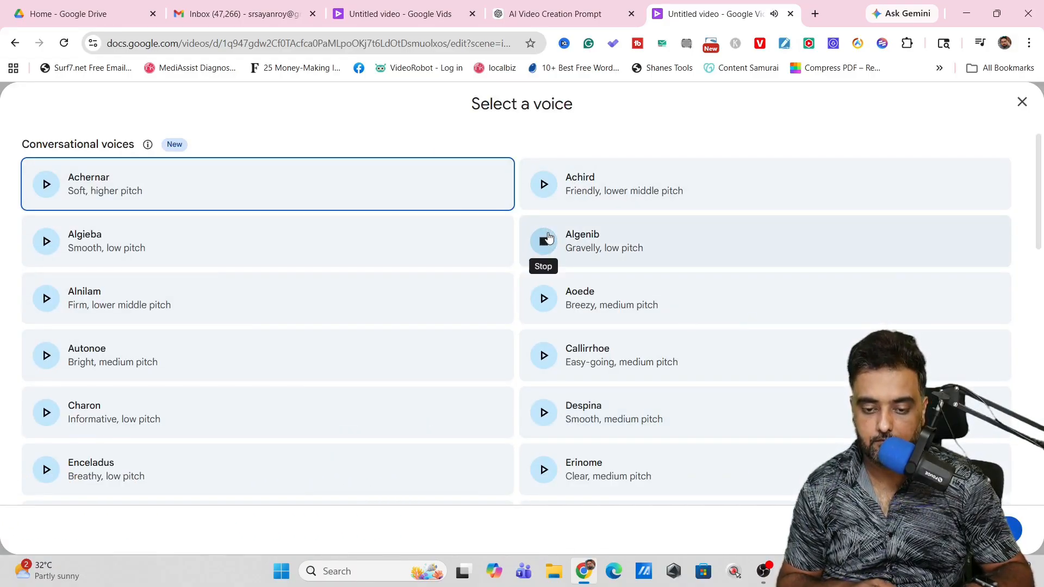
left_click(549, 195)
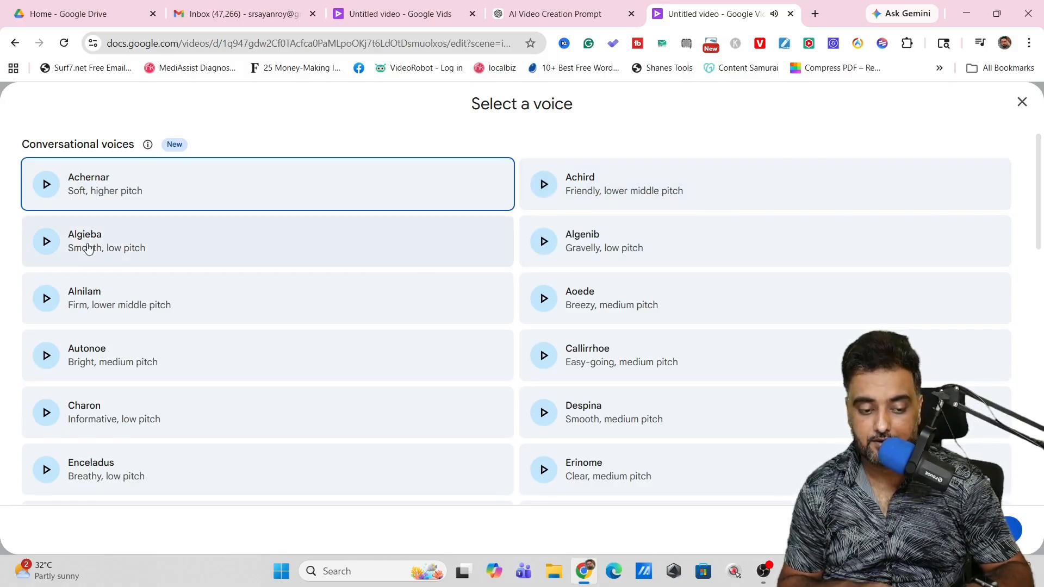
left_click(114, 249)
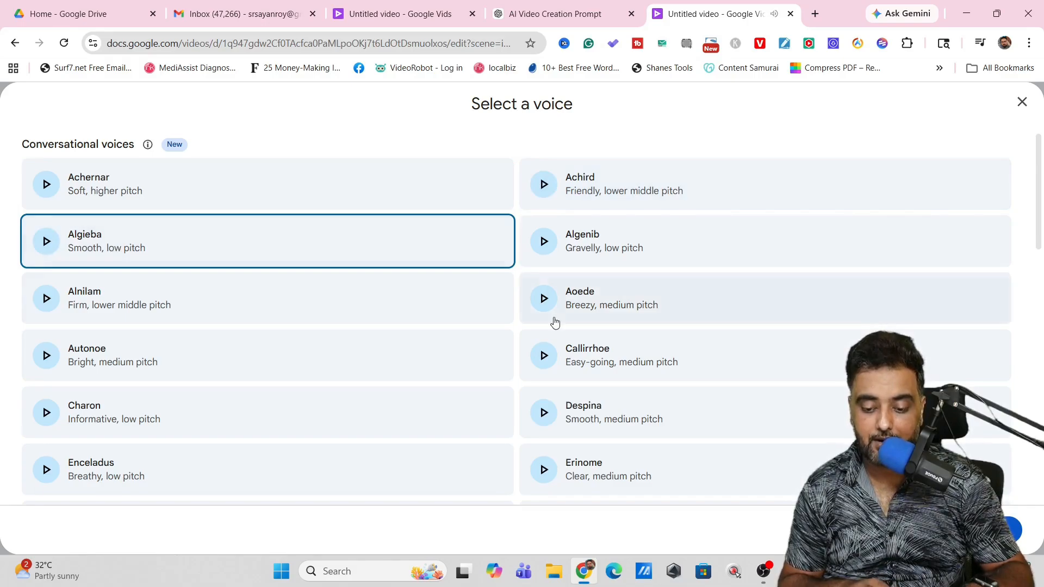
left_click(998, 530)
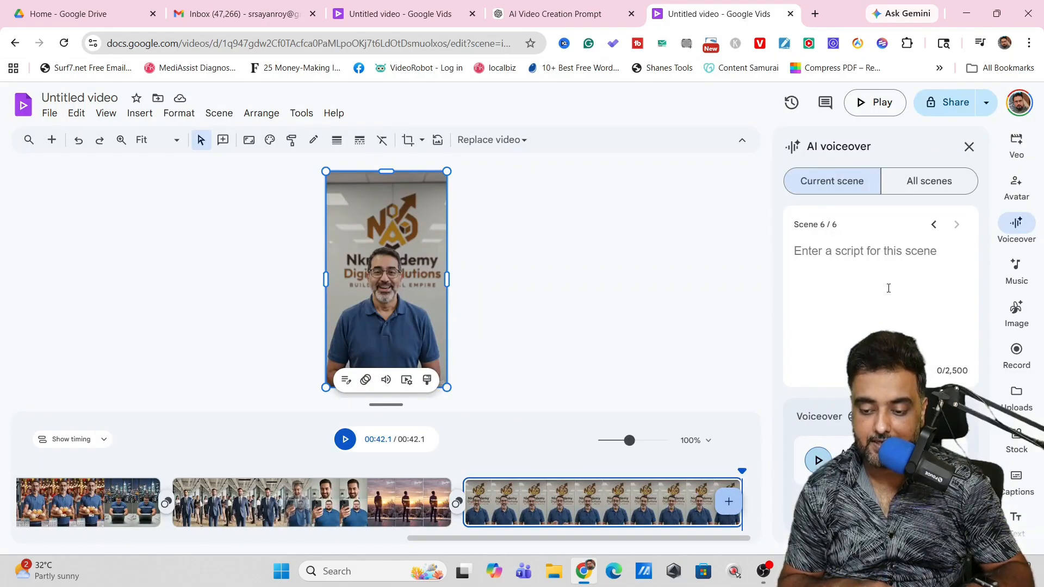
left_click(888, 288)
type("This is a testing voiceover script")
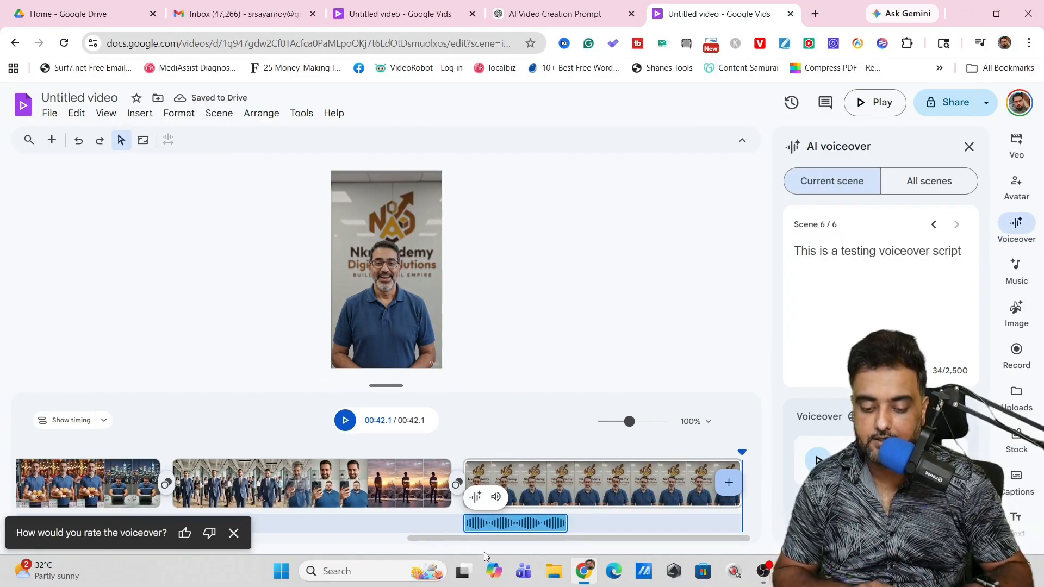
Step: Check the voiceover clip's sound settings and preview the voiceover from the start of the last scene
right_click(486, 523)
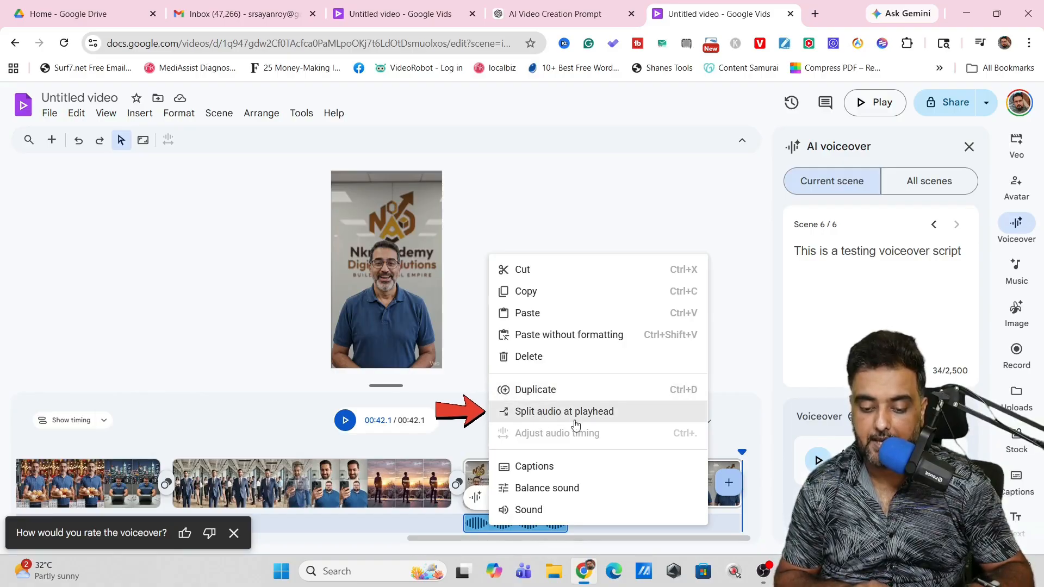
left_click(526, 510)
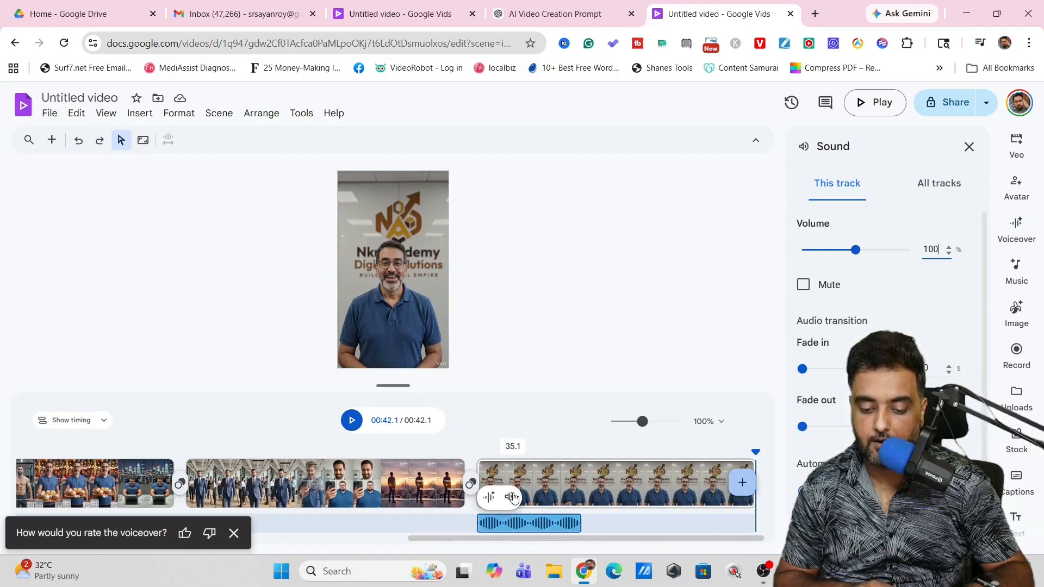
left_click(490, 498)
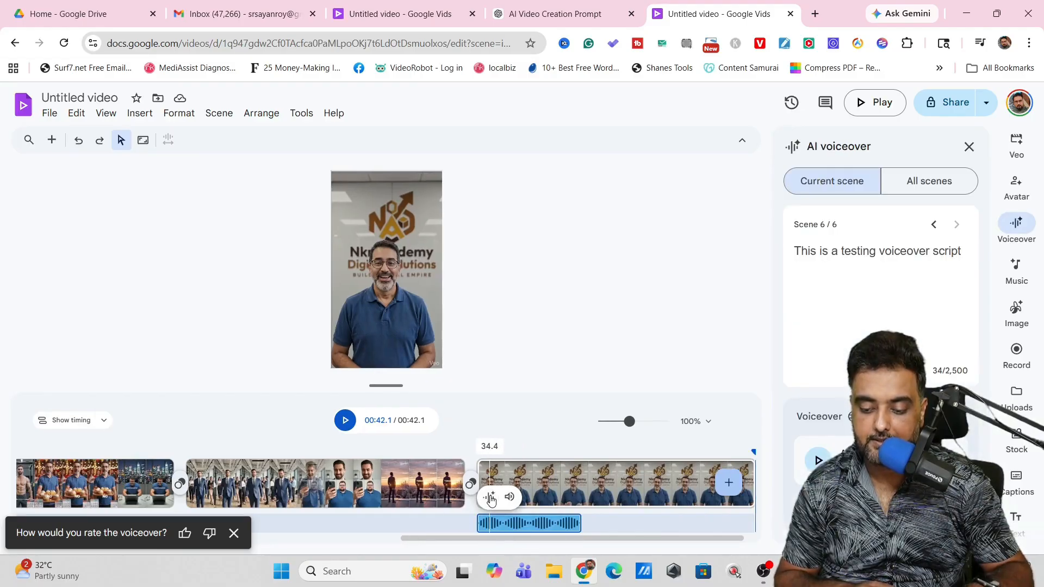
left_click(478, 454)
left_click(350, 425)
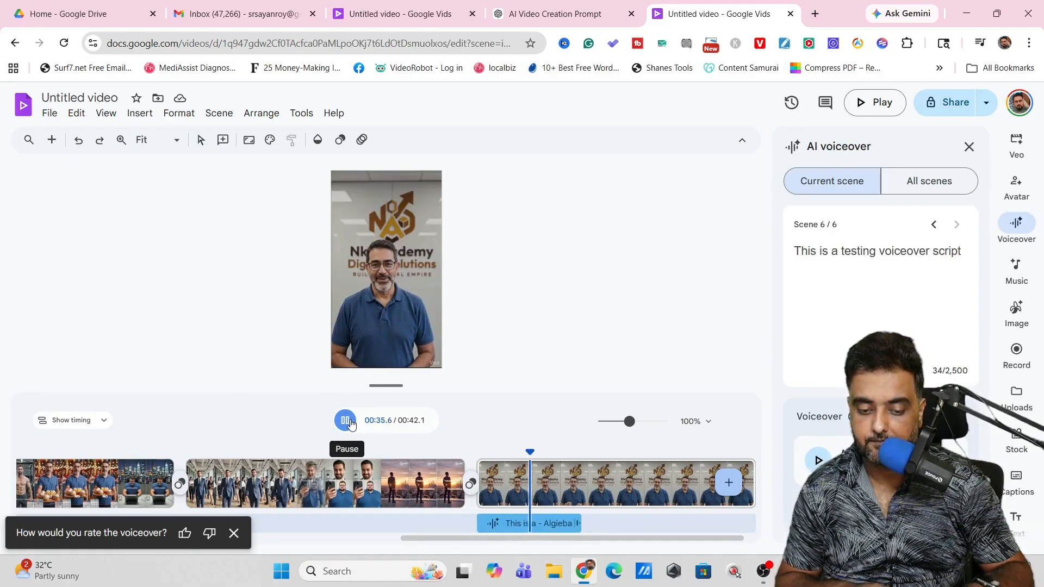
left_click(351, 425)
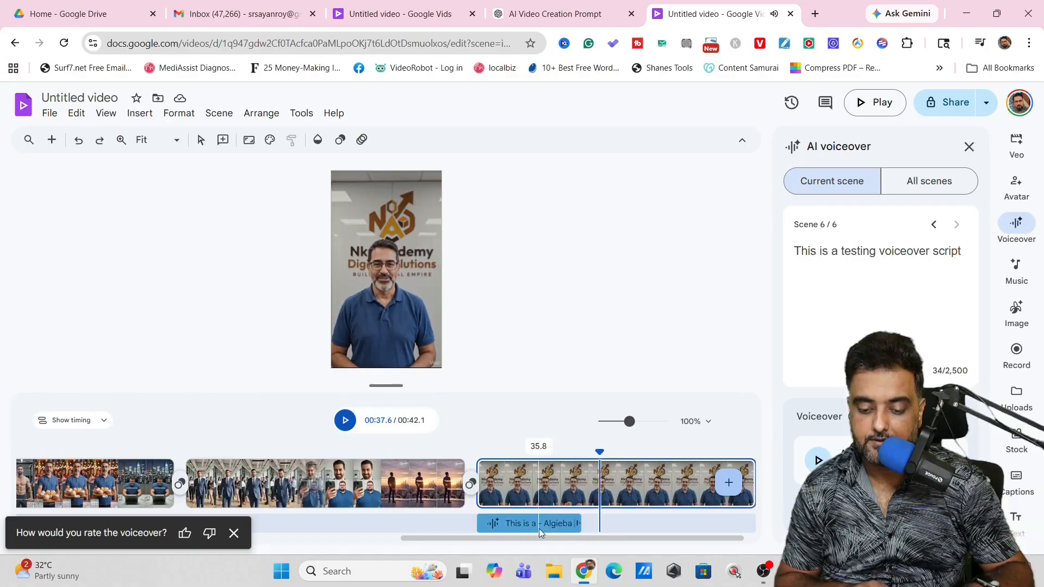
Step: Shift the voiceover clip further into the last scene, then delete it from the timeline
left_click(522, 489)
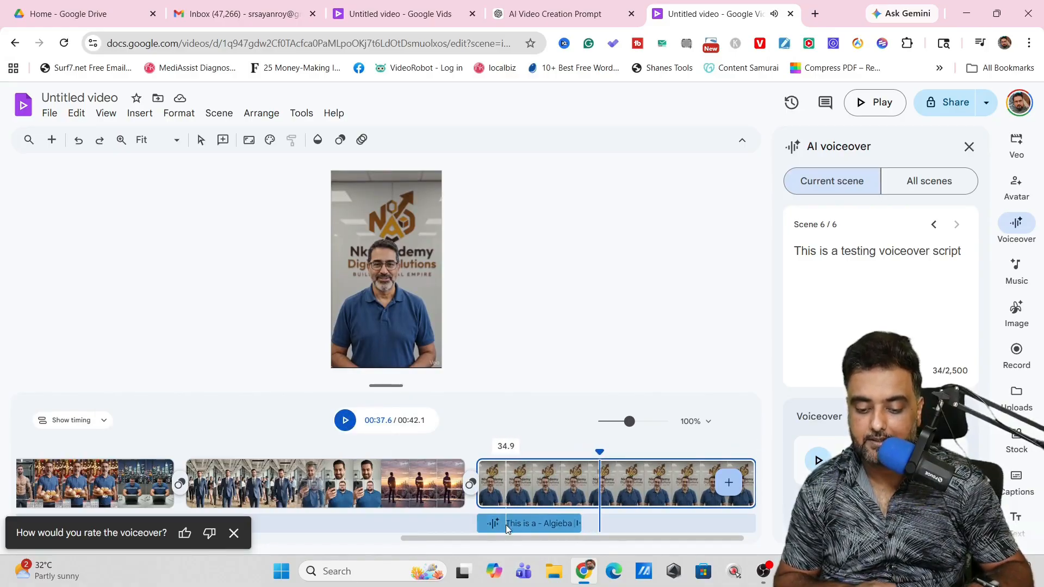
left_click_drag(505, 524, 596, 523)
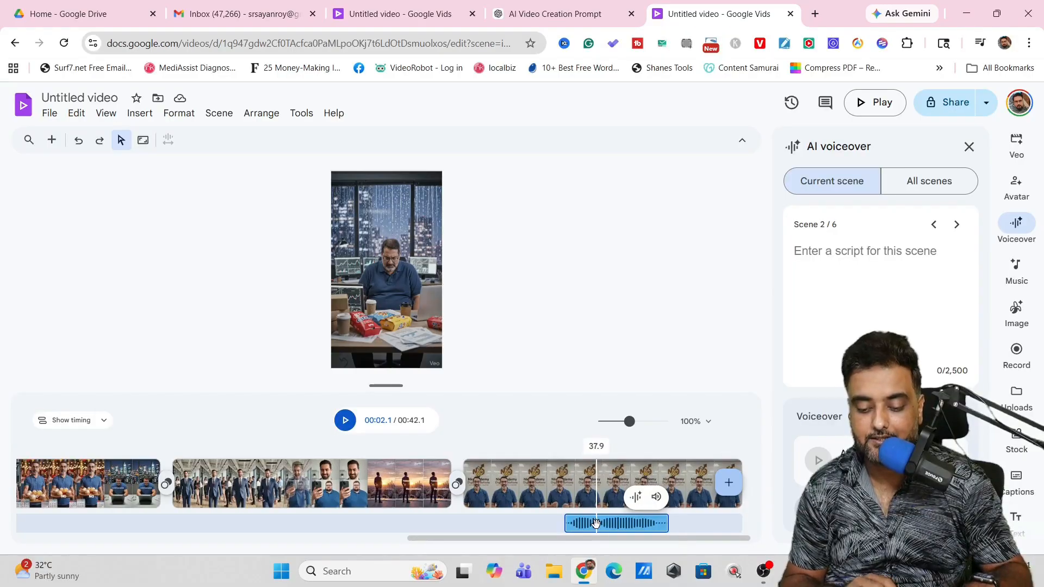
right_click(596, 523)
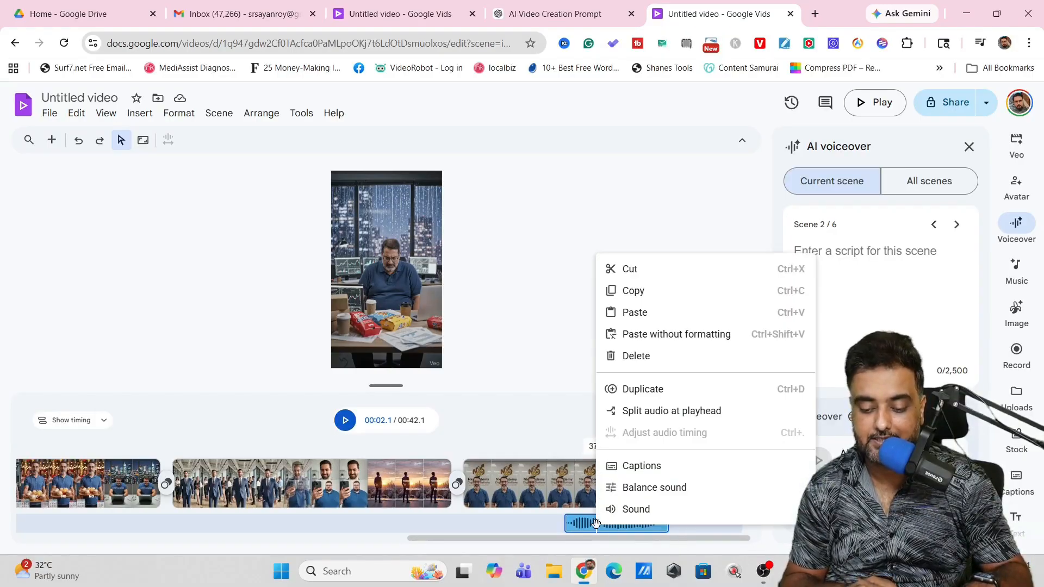
left_click(639, 357)
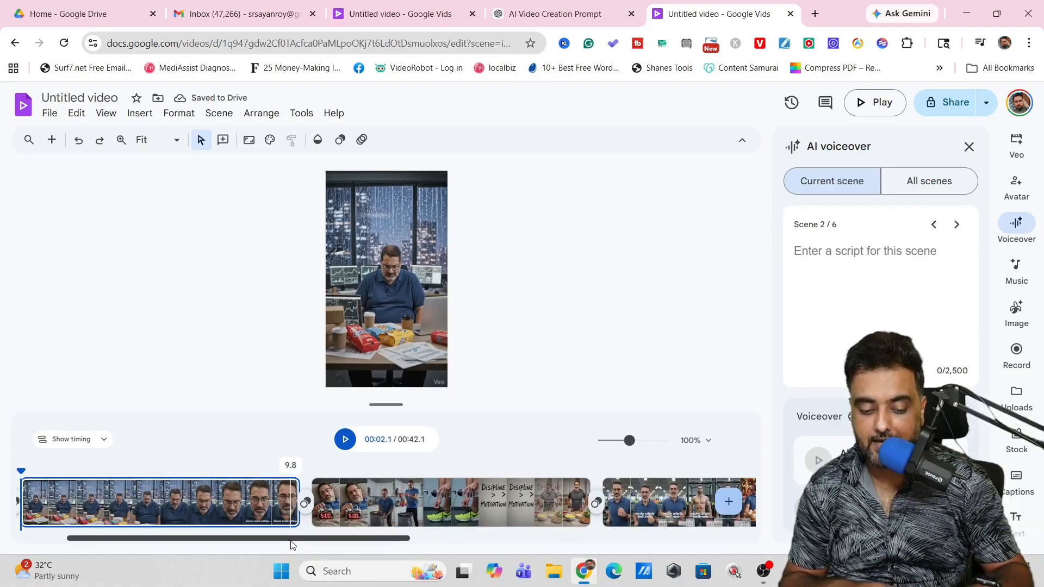
Step: Generate a 30-second song from the prompt "motivational background music" and preview it
left_click_drag(287, 541, 318, 541)
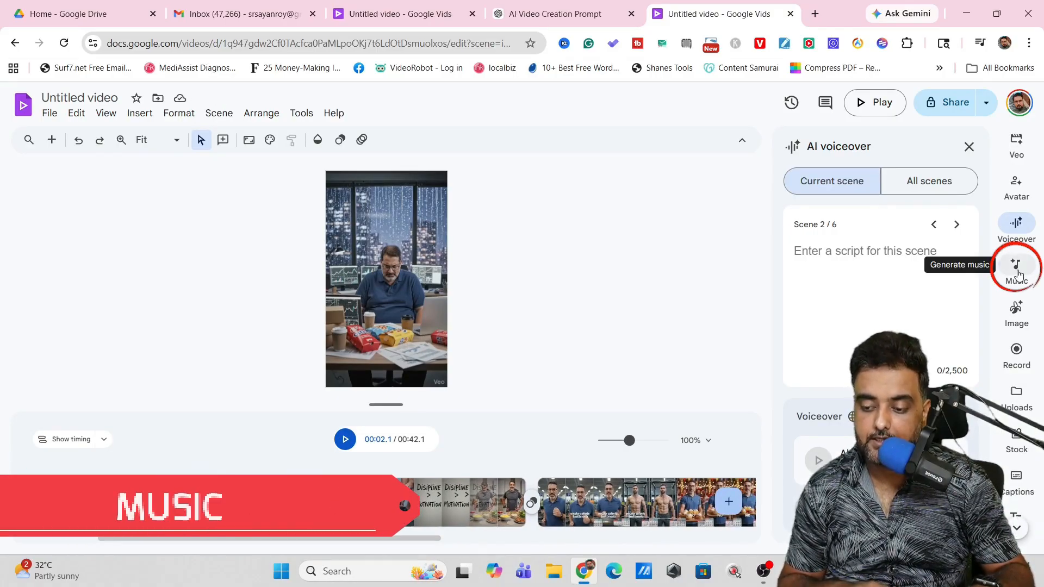
left_click(1018, 274)
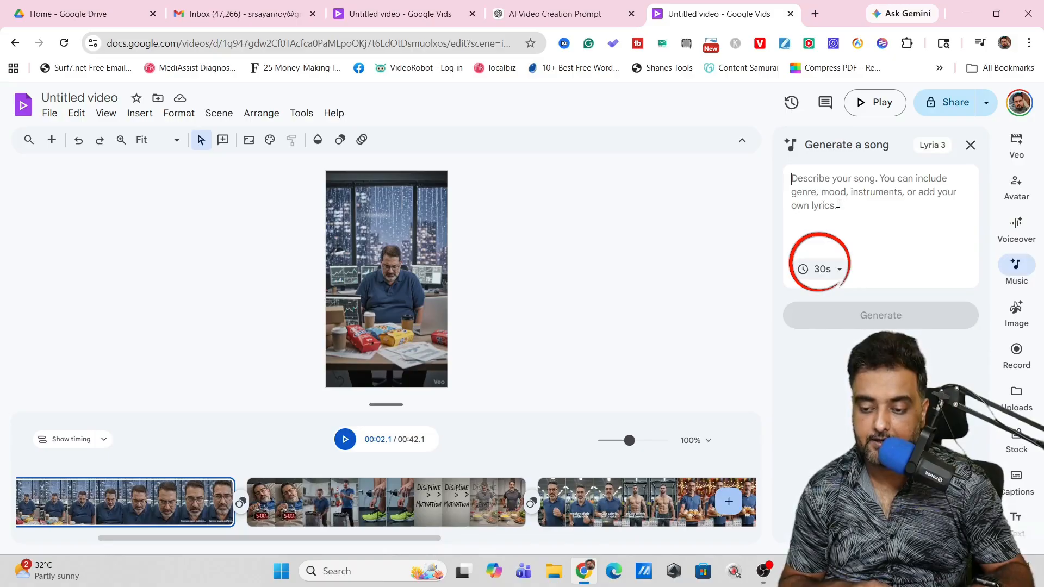
type("mot")
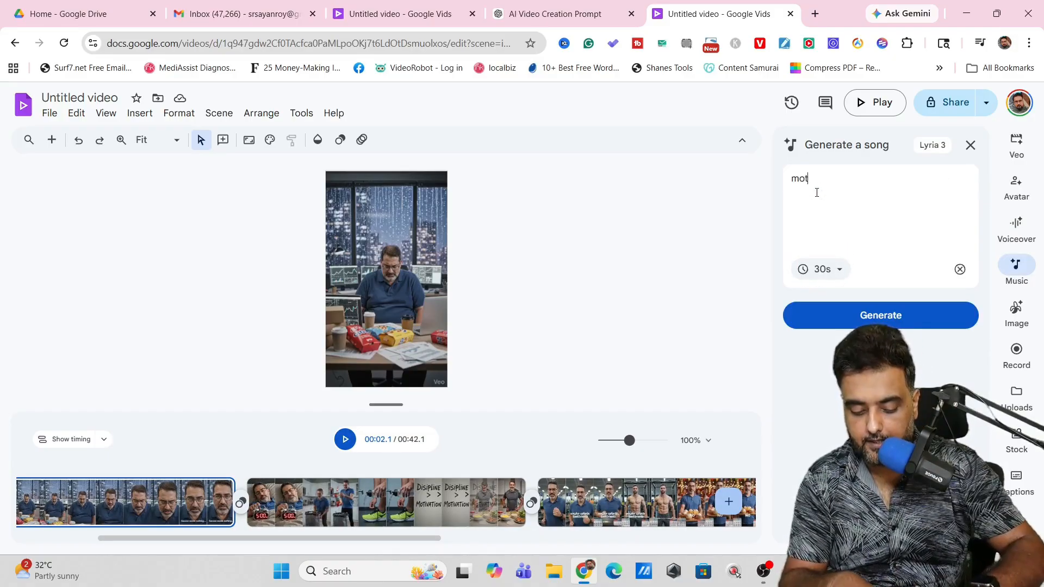
type("ivationala b")
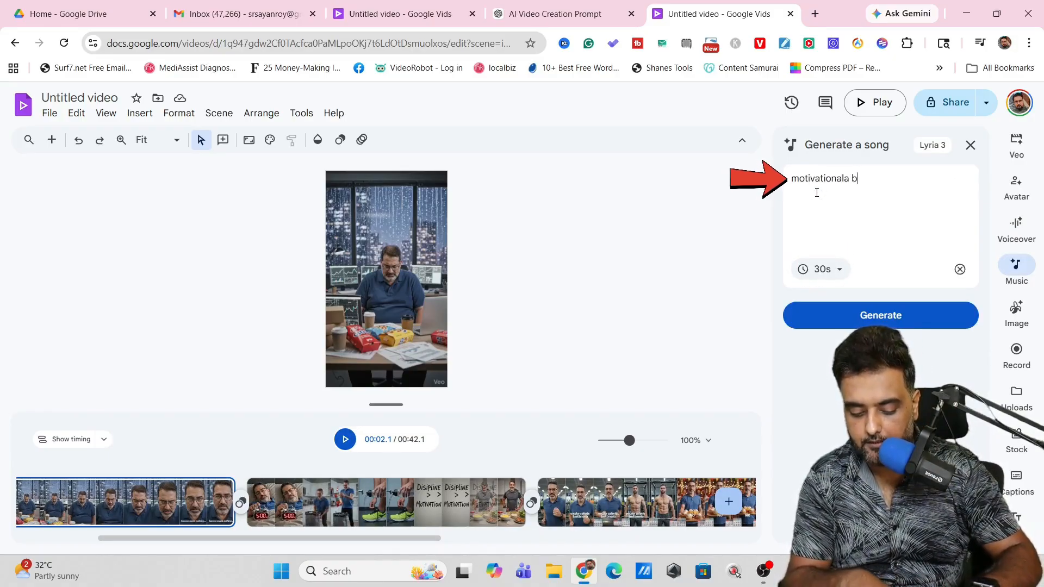
type("ackground music")
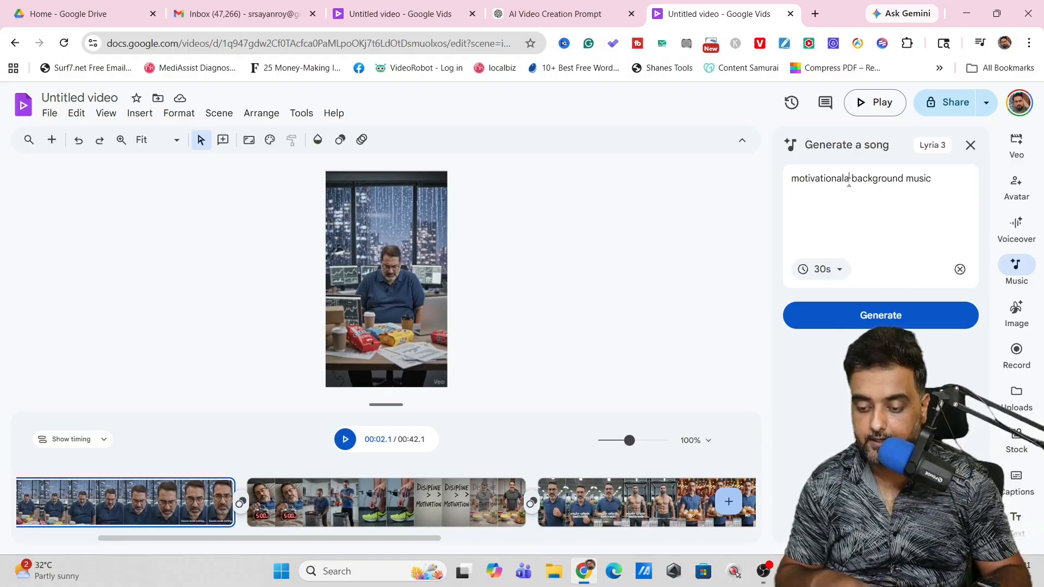
left_click(848, 182)
key("BackSpace")
left_click(821, 317)
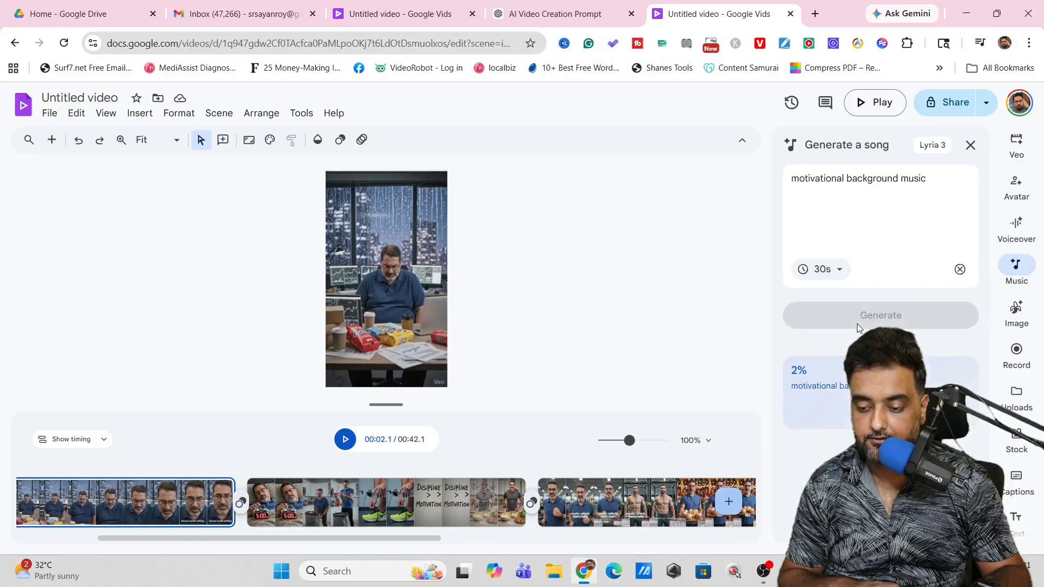
left_click(802, 403)
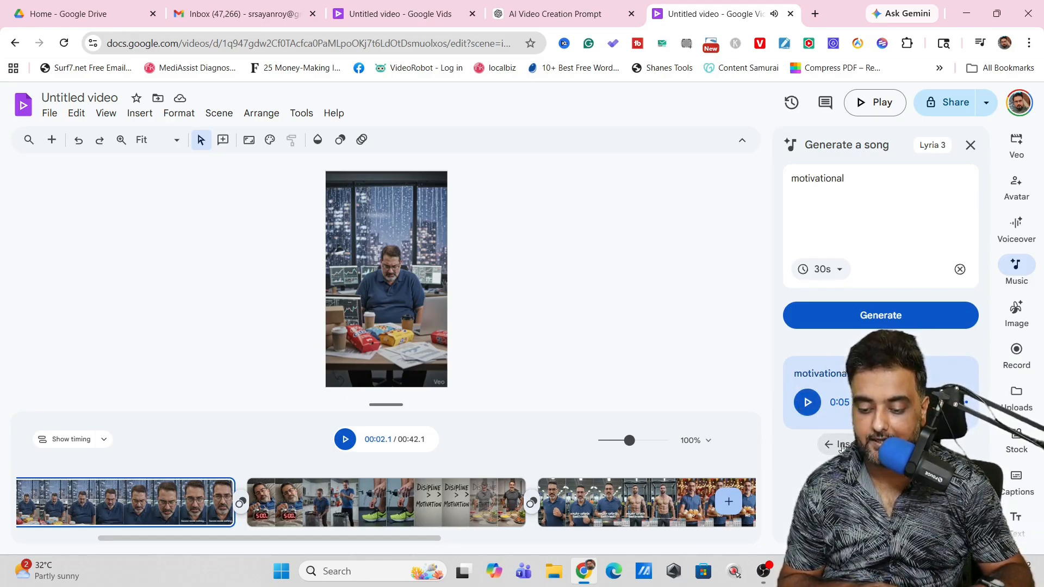
Step: Insert the generated song into the timeline, move it to the very start of the video and preview the playback
left_click(840, 445)
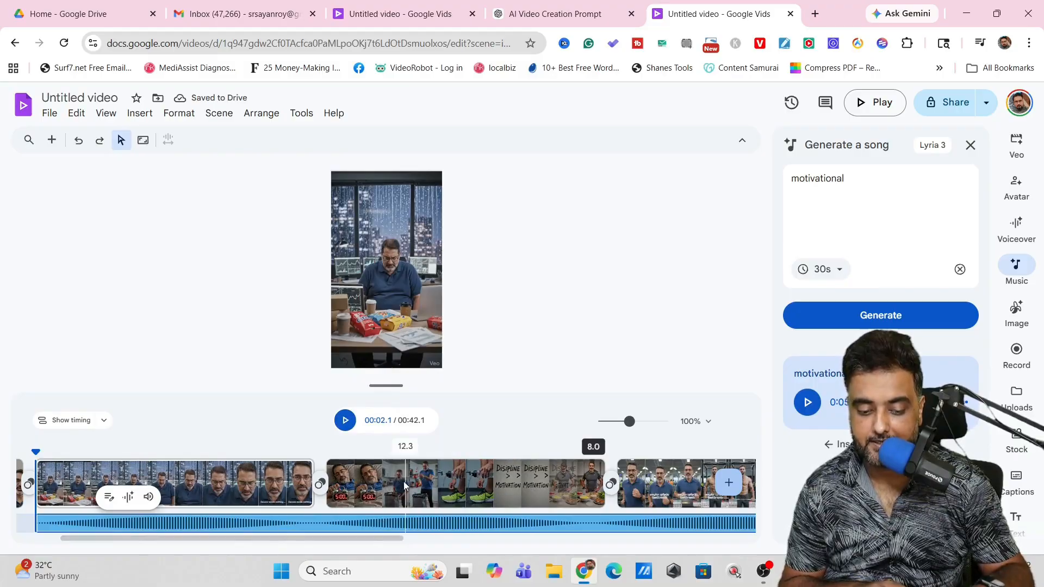
left_click_drag(36, 452, 9, 457)
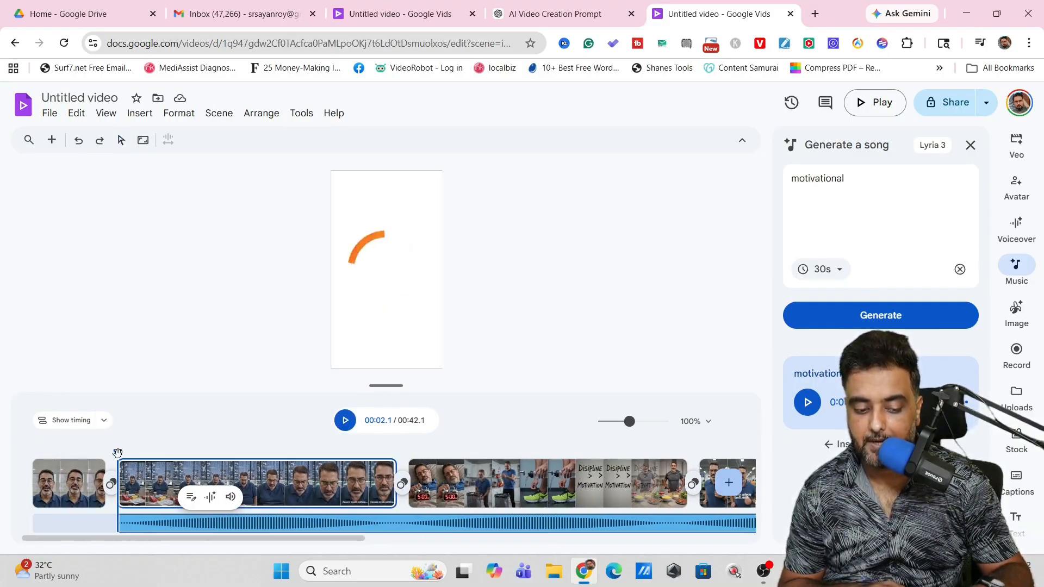
left_click(73, 453)
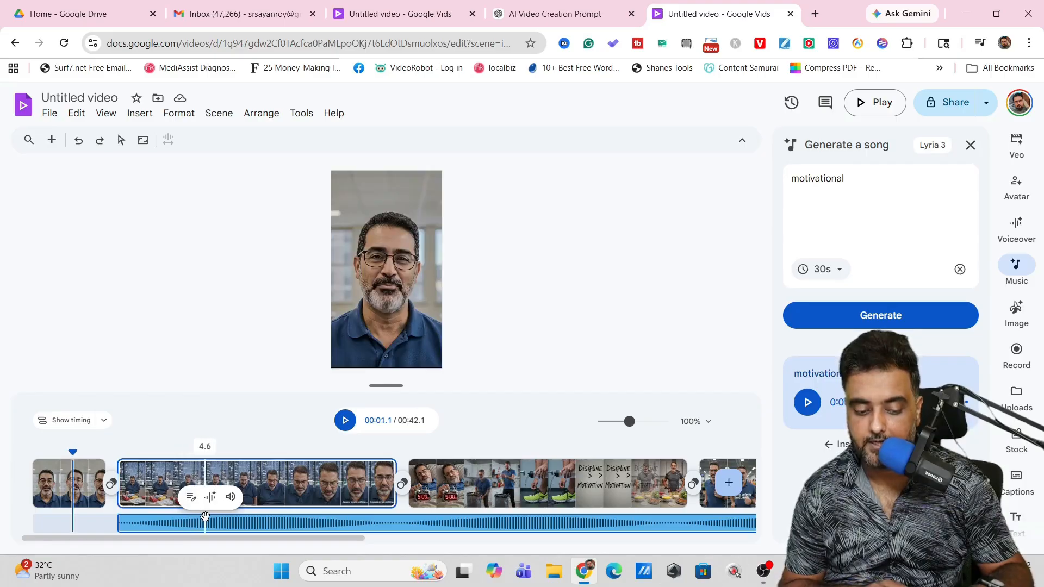
left_click_drag(212, 523, 128, 523)
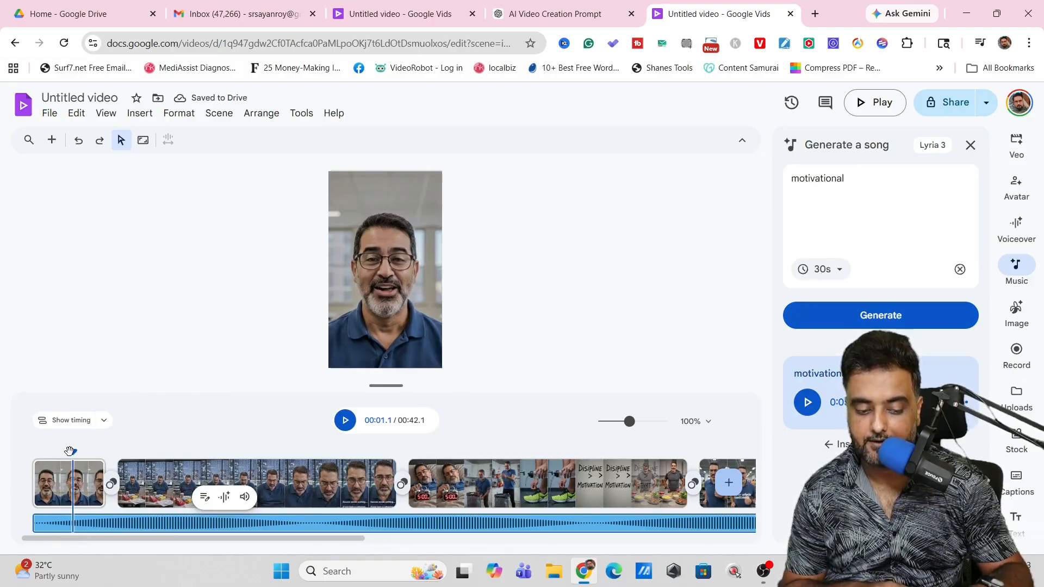
left_click(344, 420)
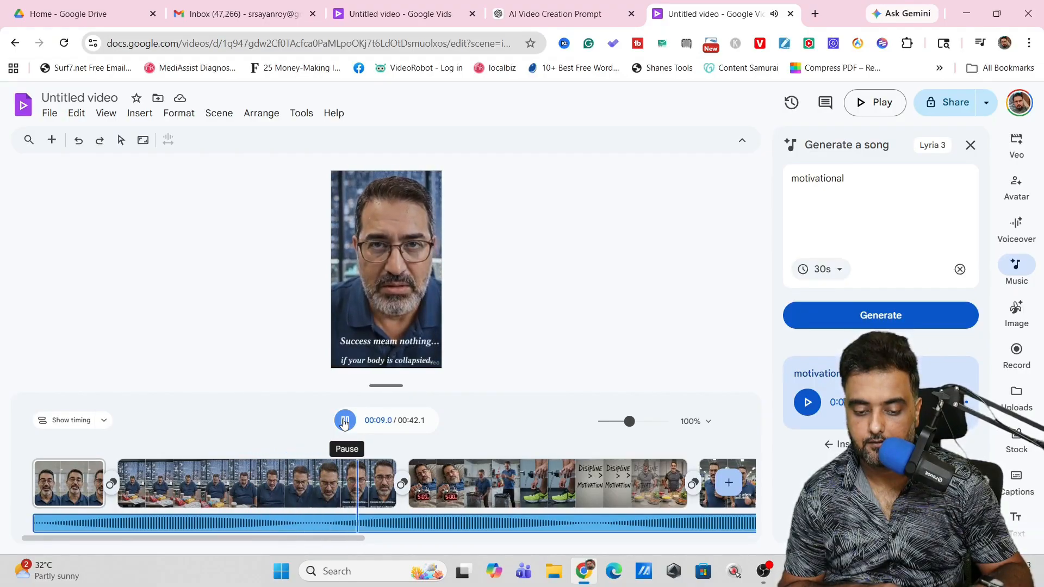
left_click(344, 422)
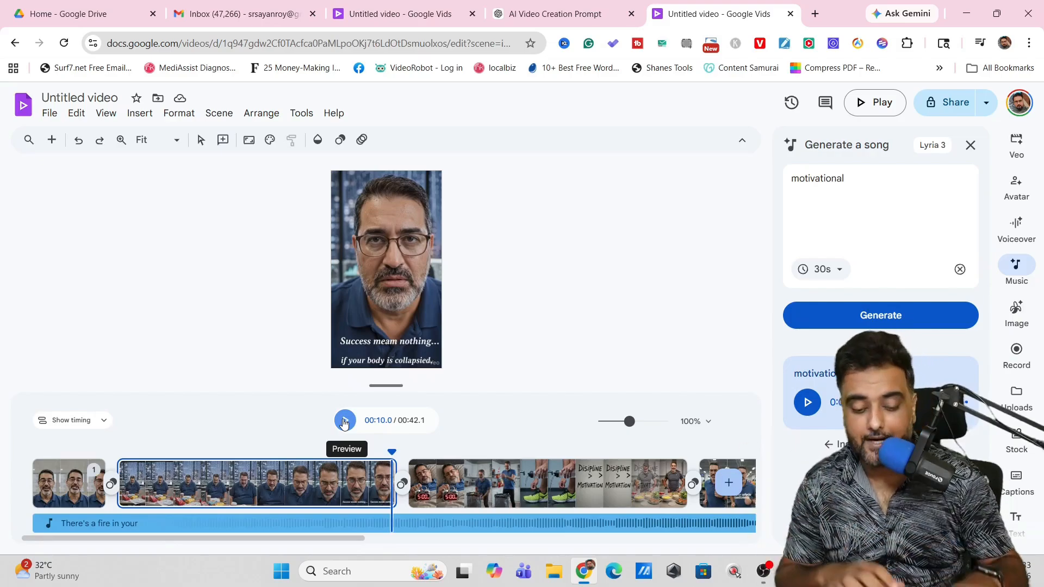
Step: Set the music track's volume to 51% and give it a 0.57-second fade-in and a short fade-out
right_click(266, 523)
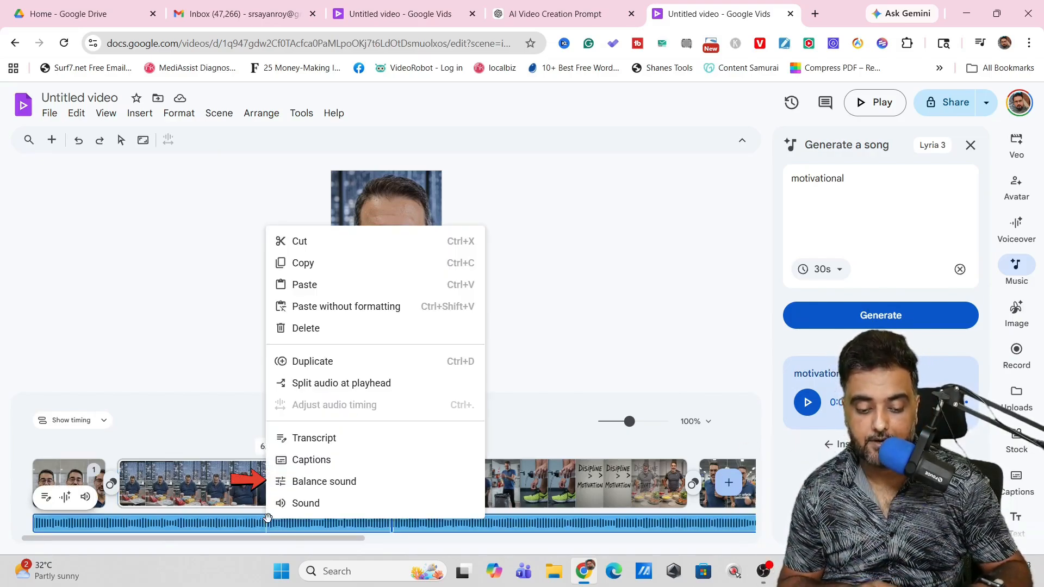
left_click(318, 486)
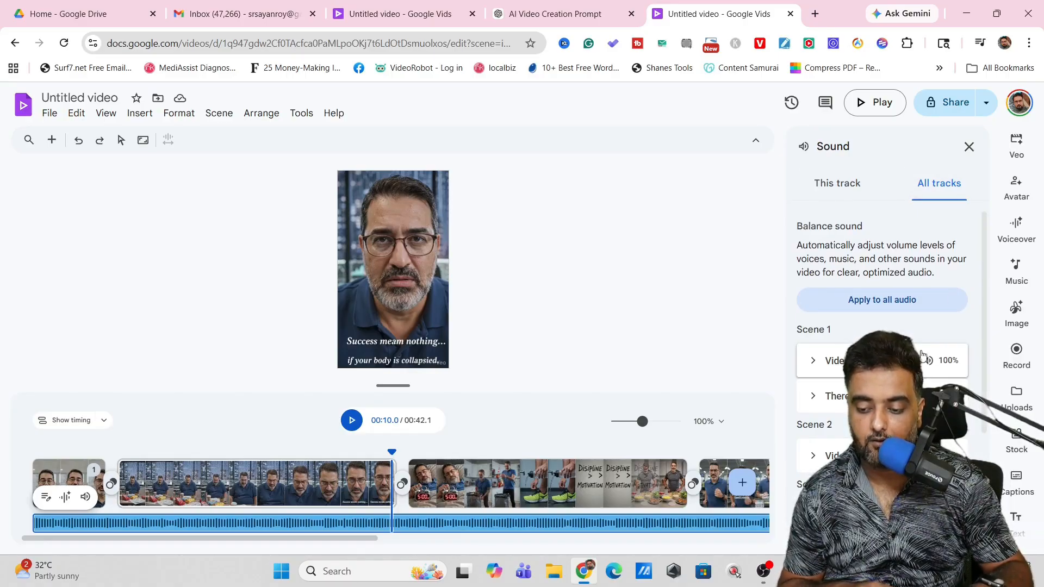
left_click(836, 183)
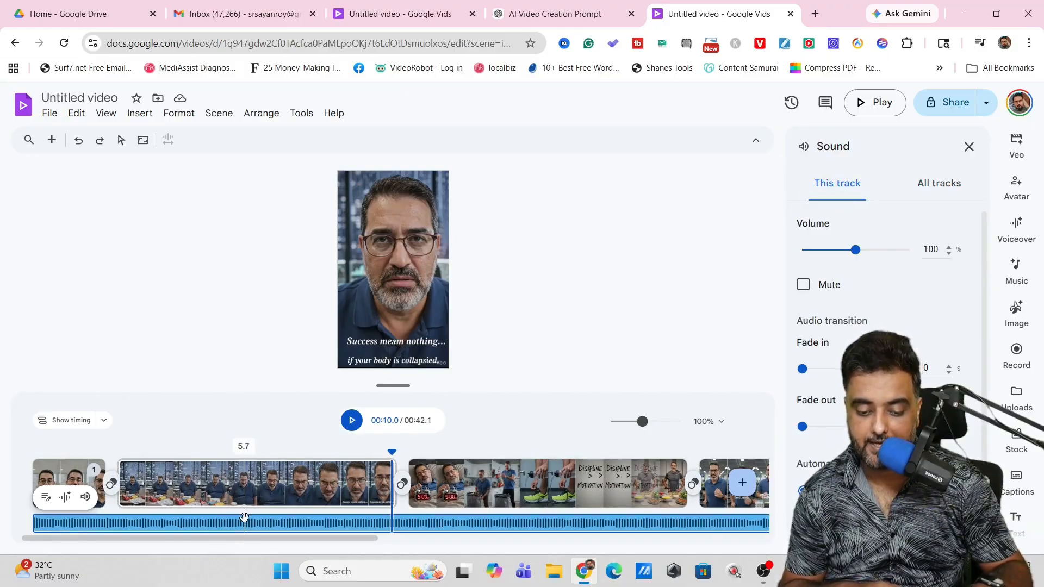
left_click_drag(856, 250, 830, 260)
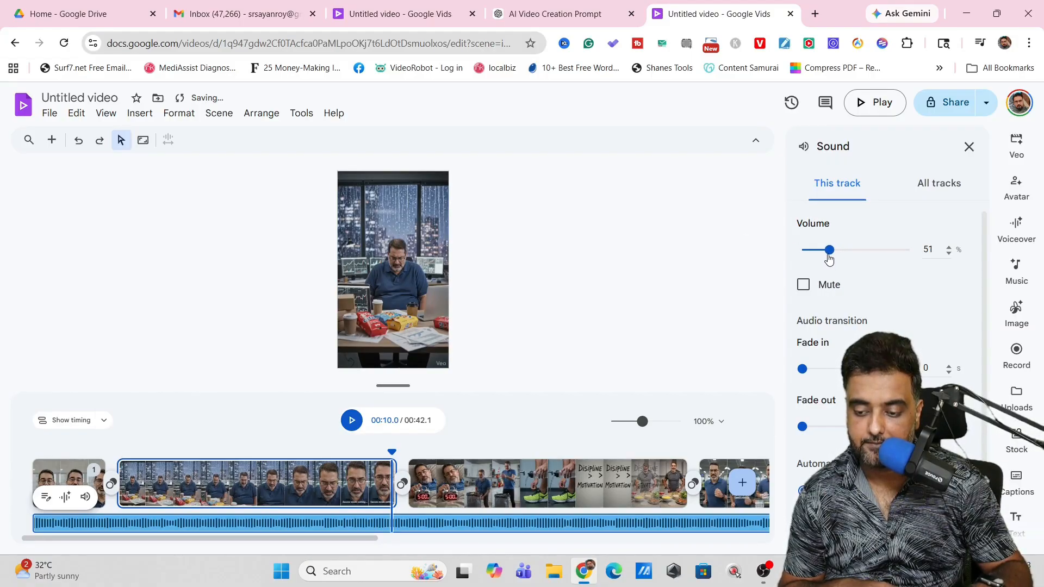
left_click_drag(802, 369, 817, 369)
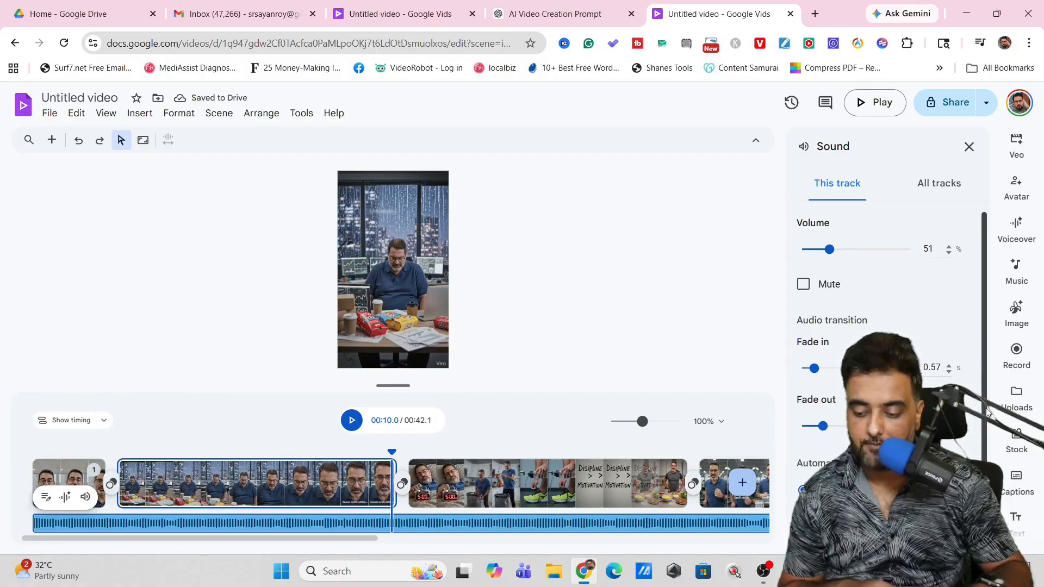
scroll(948, 448, "down", 1)
left_click(803, 491)
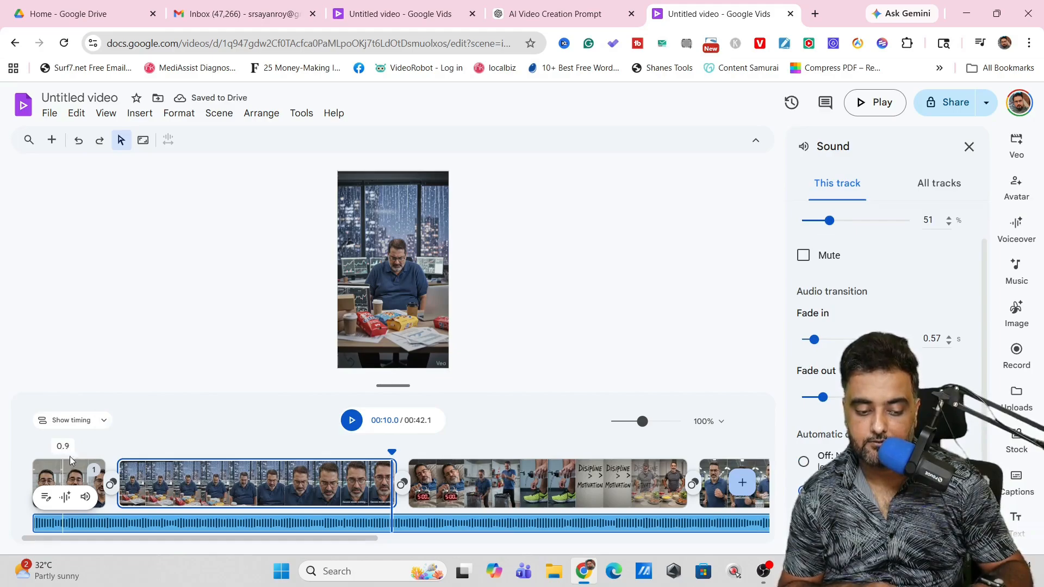
key("Right")
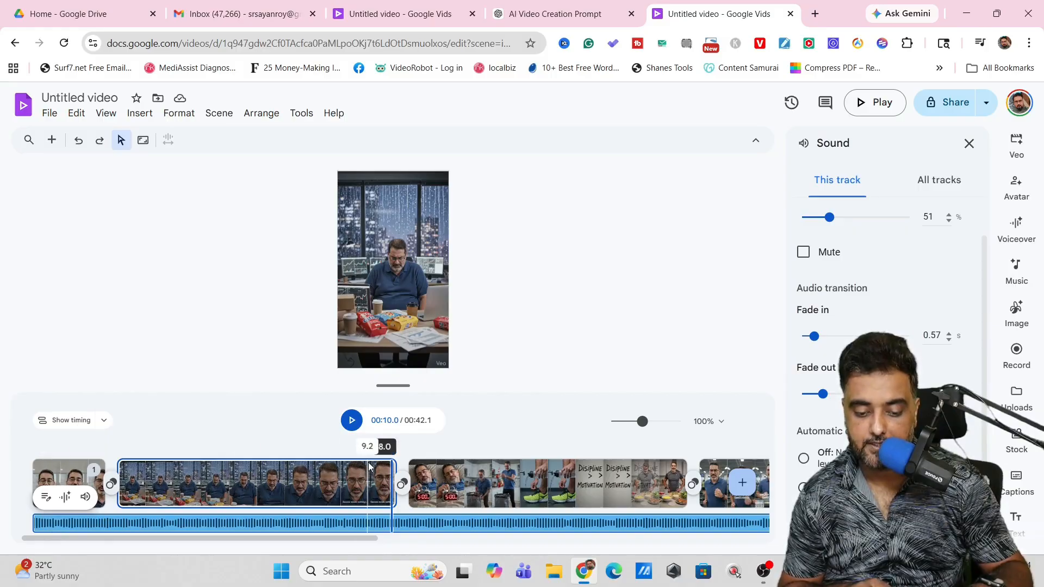
Step: Preview the video from the second scene on to check the music level against the speech
left_click_drag(393, 451, 237, 451)
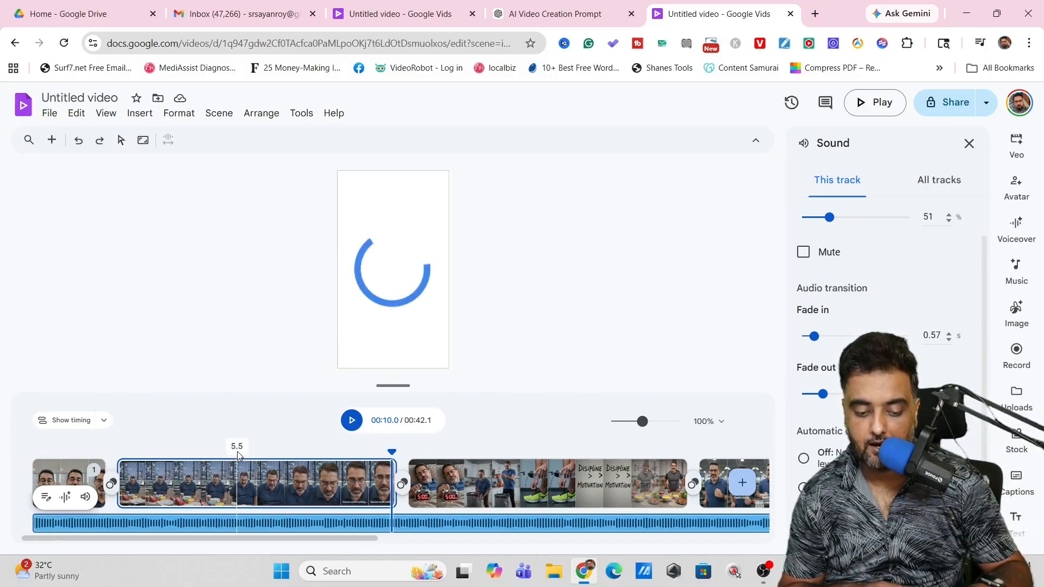
left_click(353, 422)
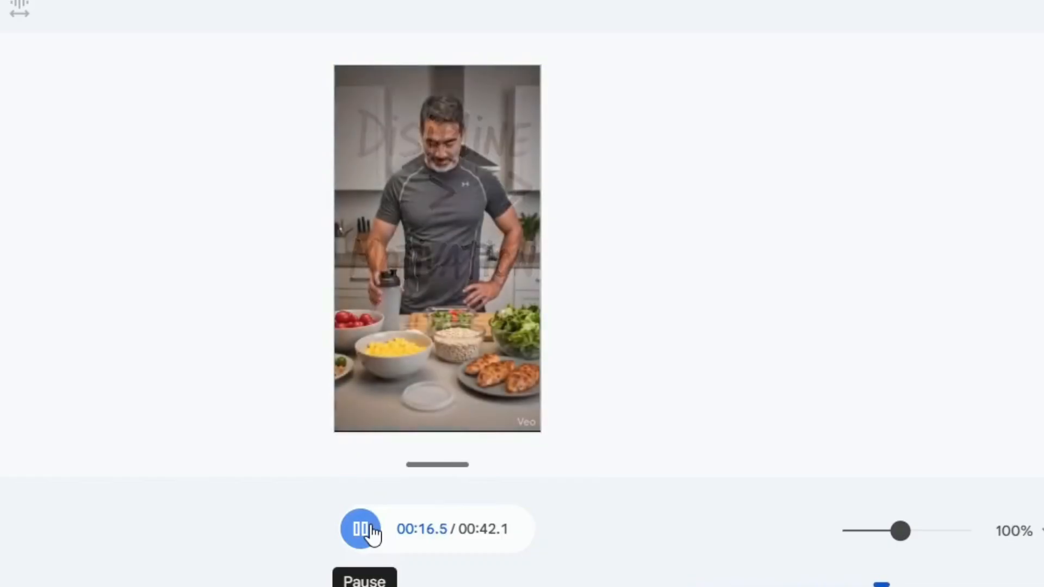
left_click(373, 535)
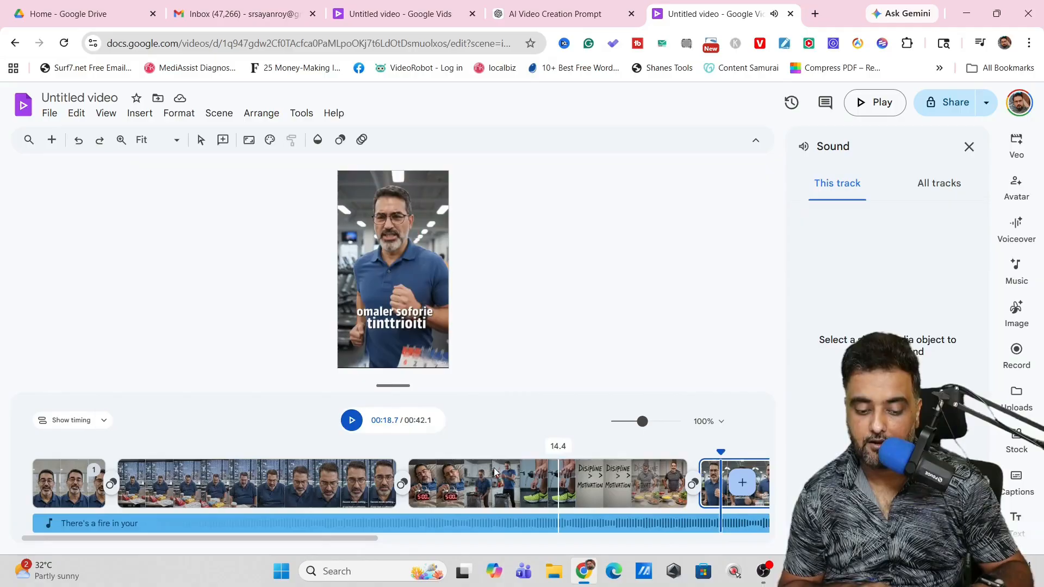
Step: Turn off automatic ducking for the music track and preview the video through to the logo scene
right_click(308, 521)
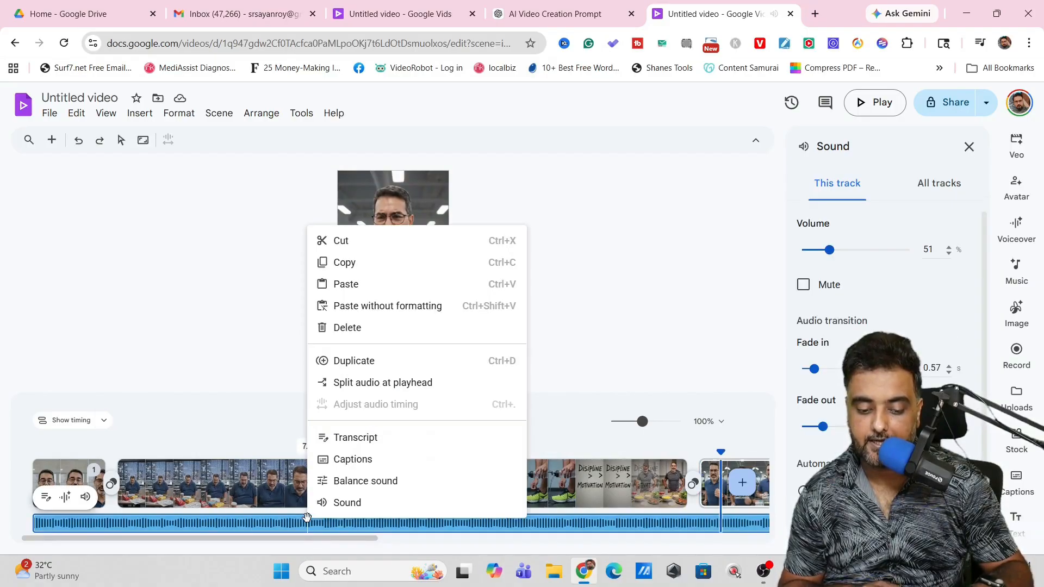
left_click(338, 482)
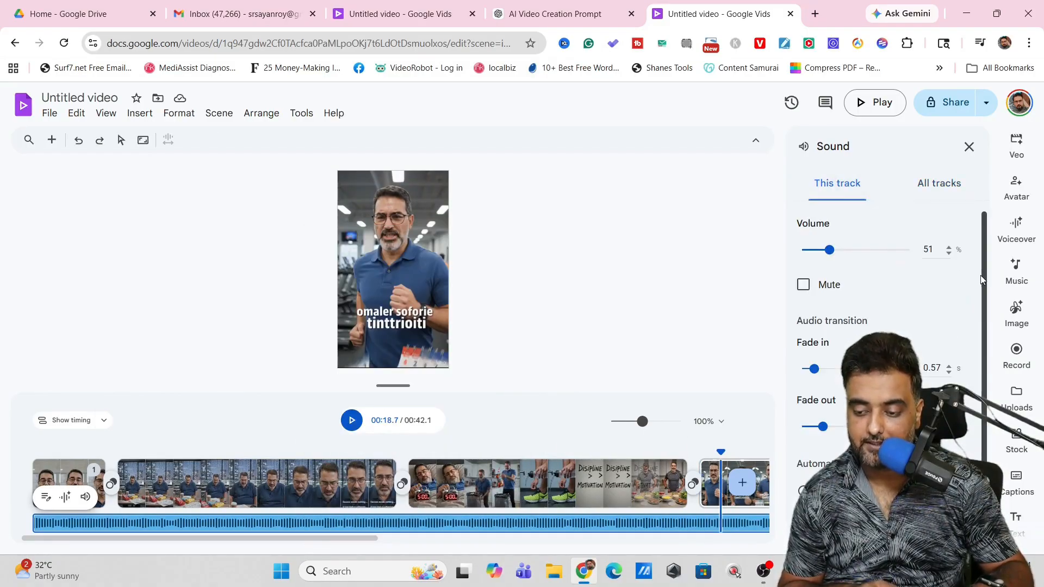
scroll(878, 364, "down", 1)
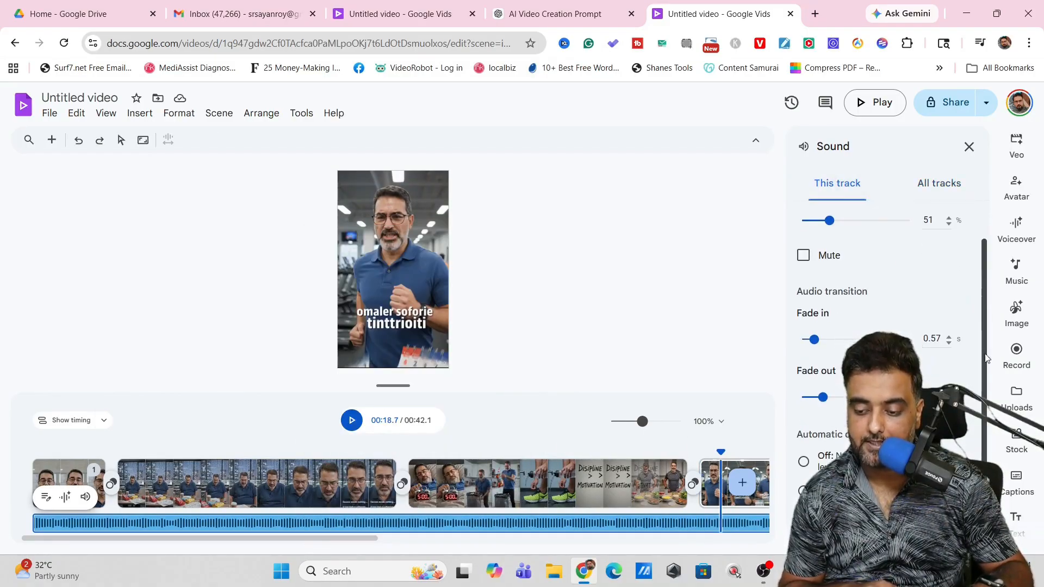
left_click(804, 463)
left_click(356, 424)
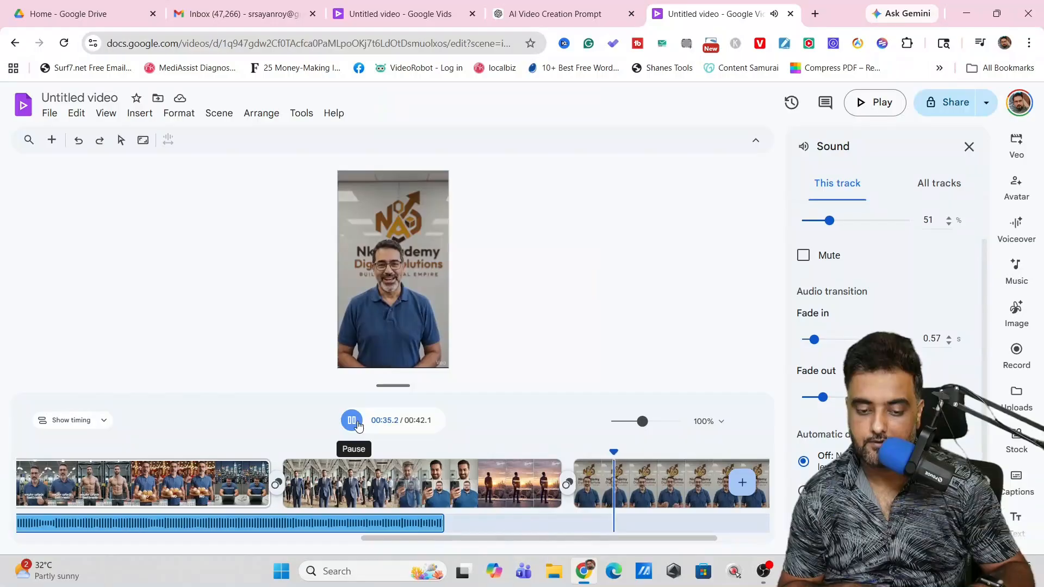
left_click(357, 426)
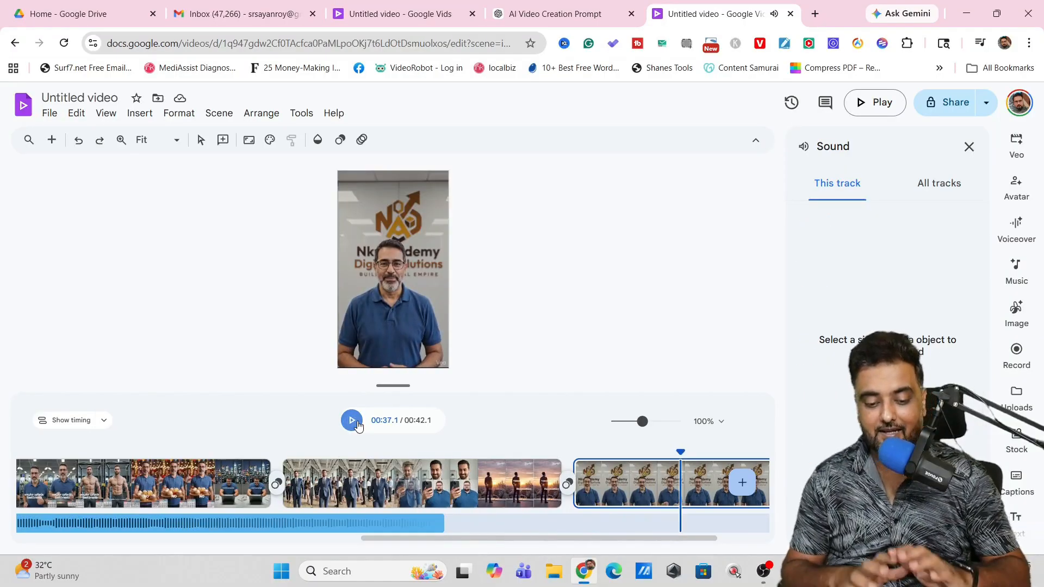
Step: Examine the tools for generating images, recording, importing Drive and Photos media, and adding stock and web media
left_click(1029, 309)
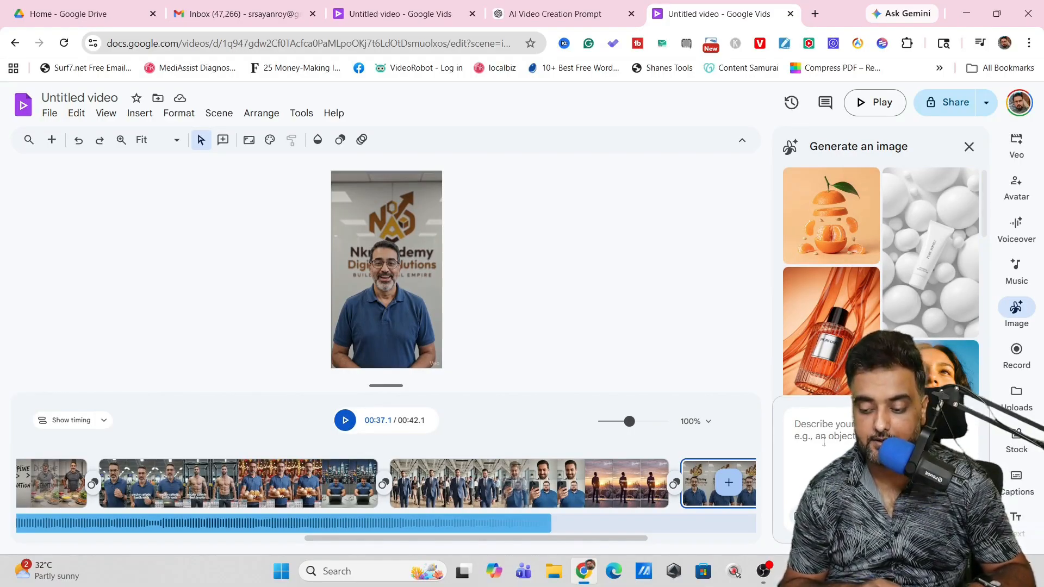
left_click(1014, 350)
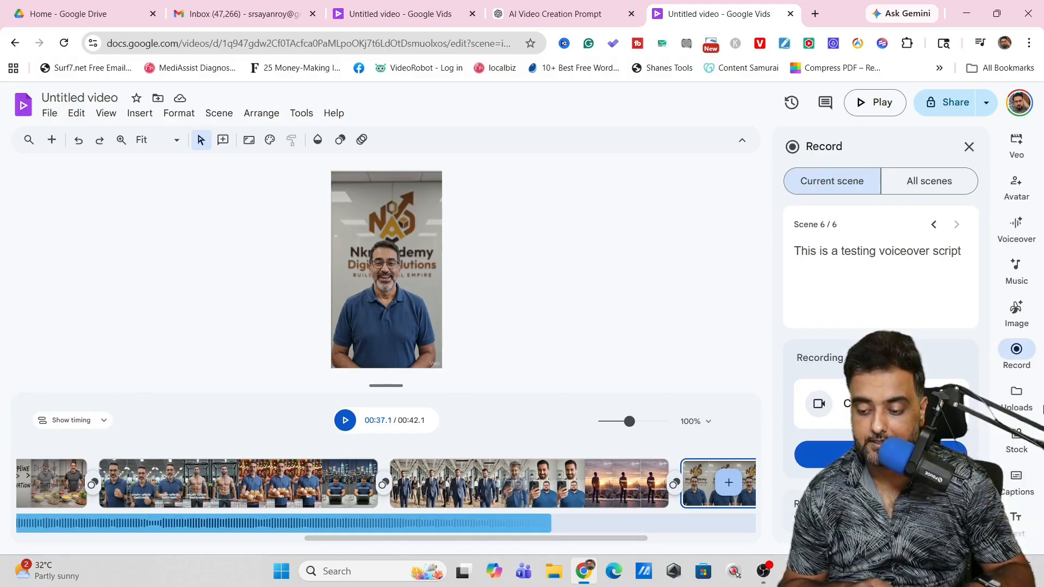
left_click(1016, 394)
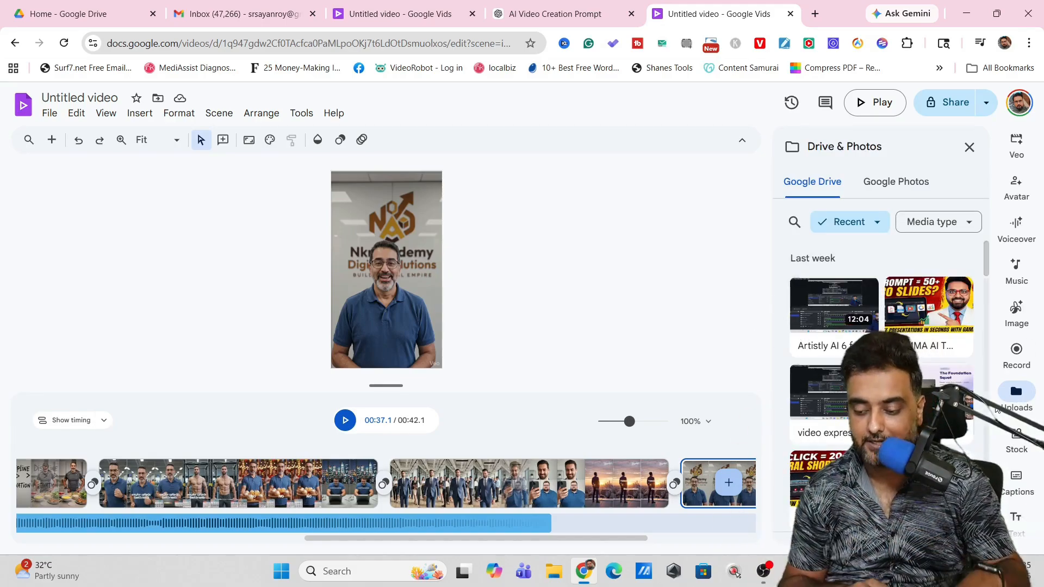
left_click(1014, 439)
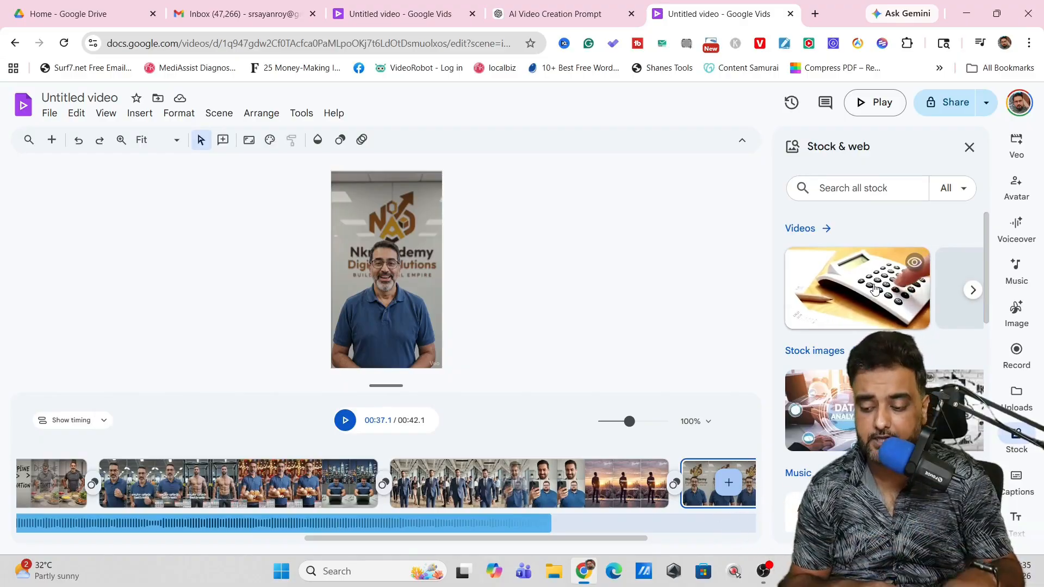
Step: Add captions to all scenes, try several styles and choose the one with a yellow highlighted word on a black background
left_click(1021, 480)
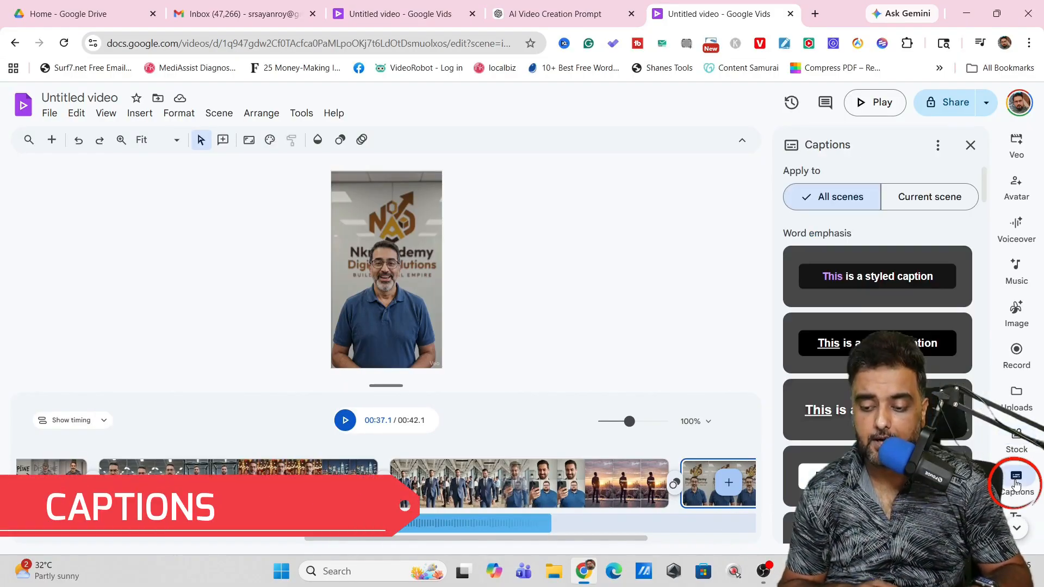
left_click(873, 279)
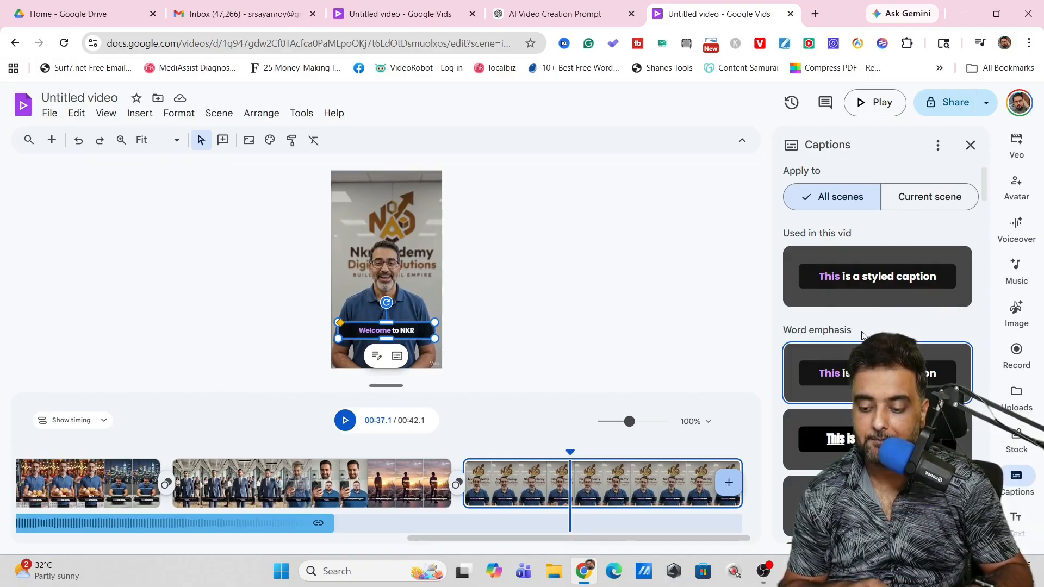
left_click_drag(984, 190, 1011, 361)
left_click(892, 269)
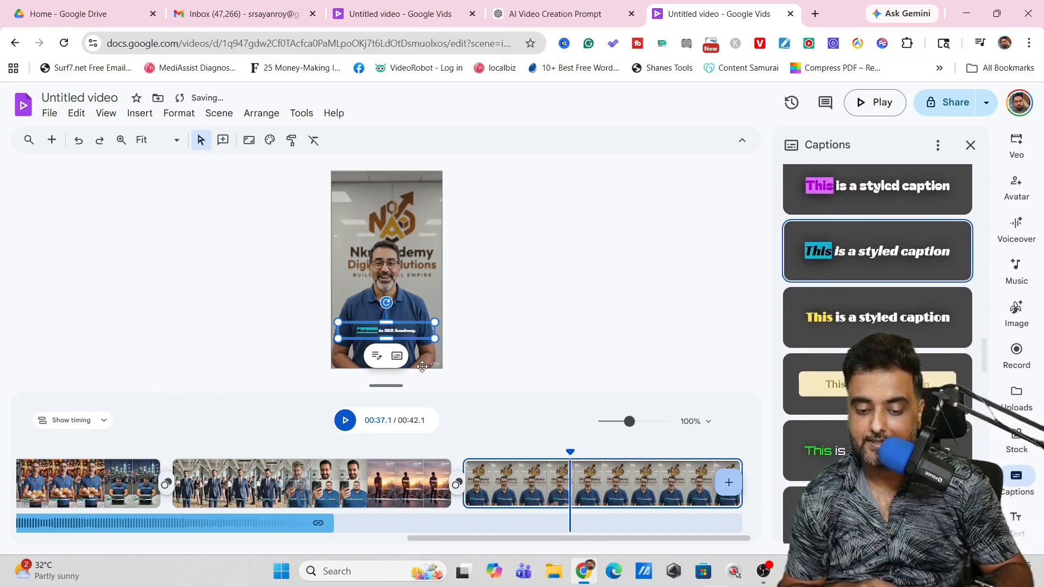
scroll(986, 356, "down", 3)
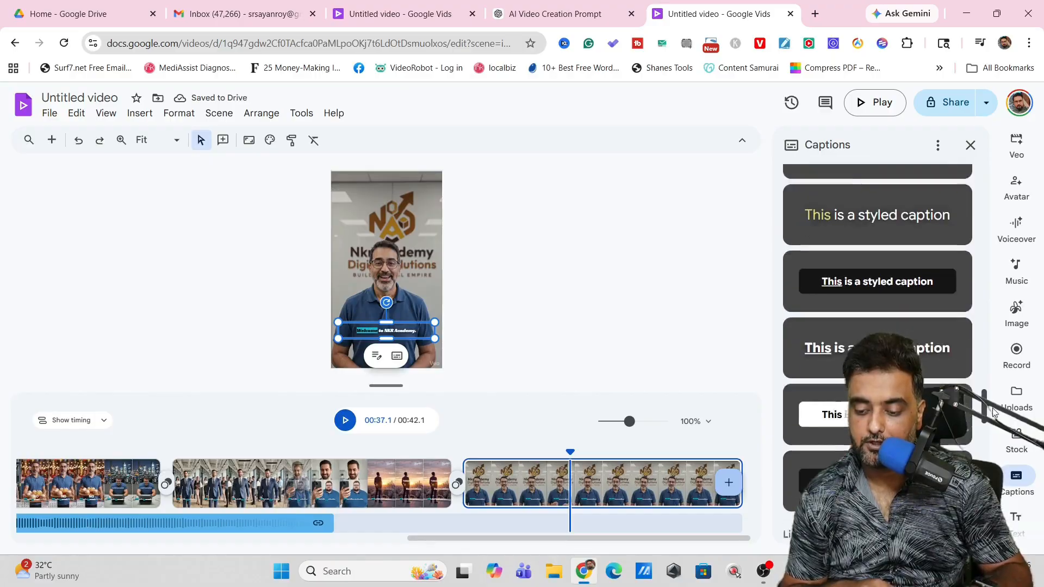
left_click(892, 298)
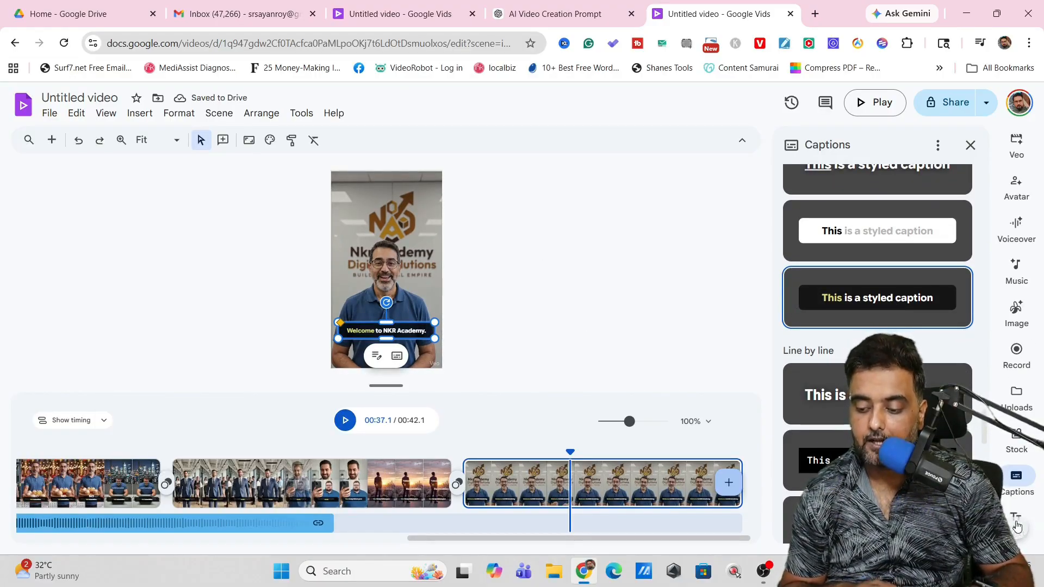
Step: Examine the available text styles, video templates, and shapes and lines, and deselect the caption on the last scene
scroll(1017, 527, "down", 2)
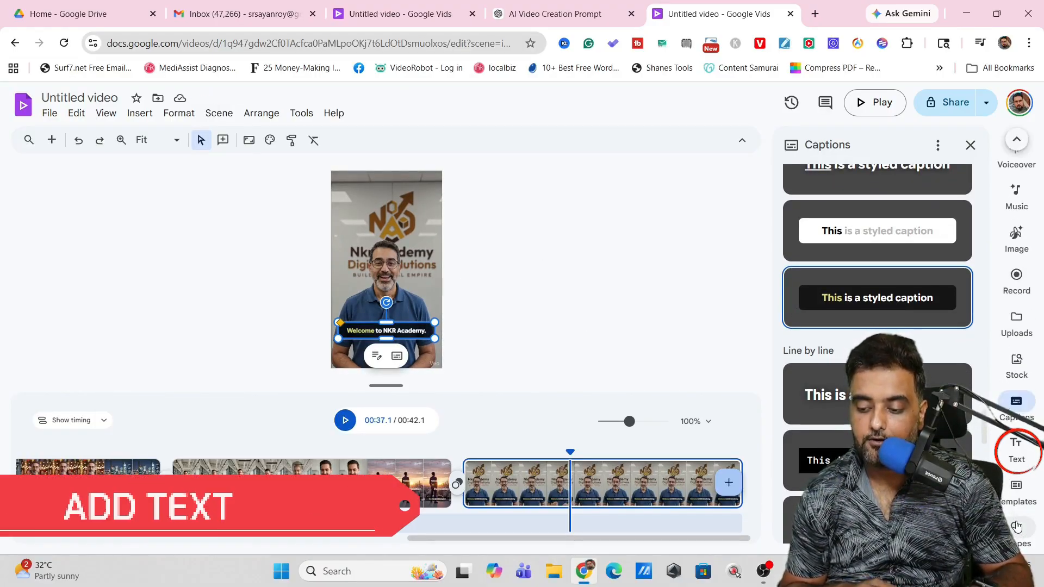
left_click(1018, 449)
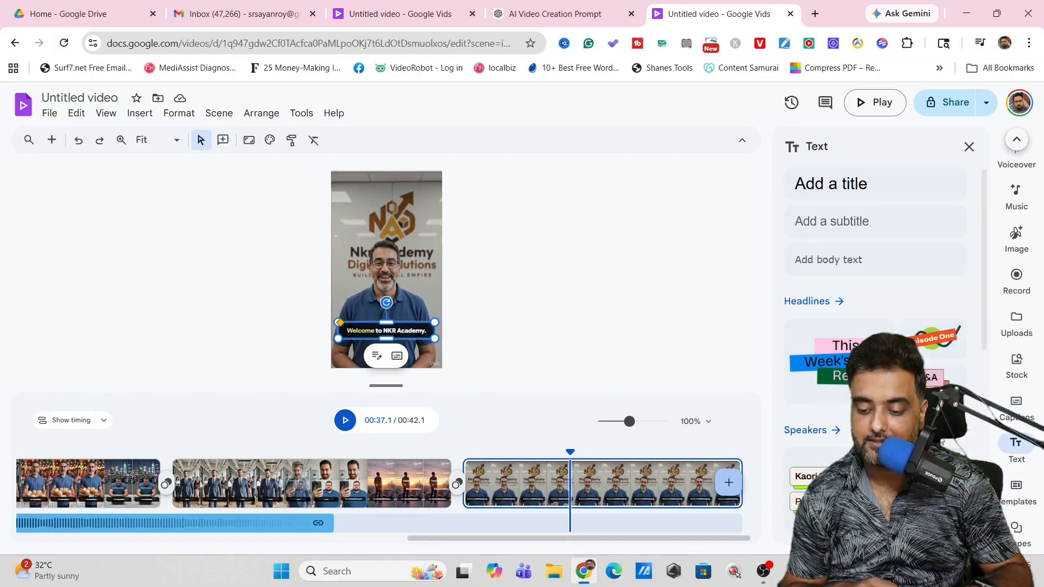
left_click(1017, 489)
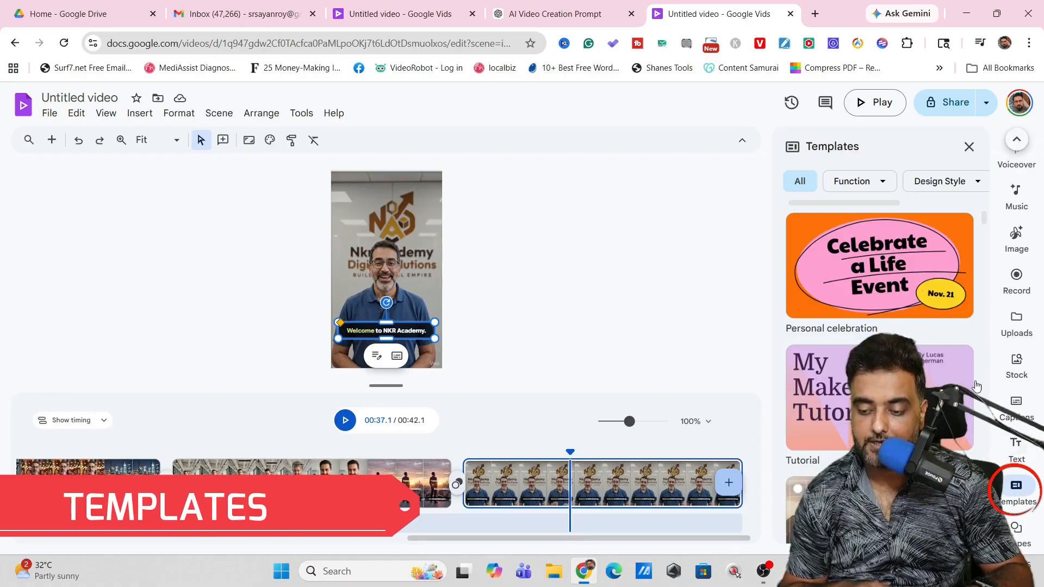
left_click(1013, 525)
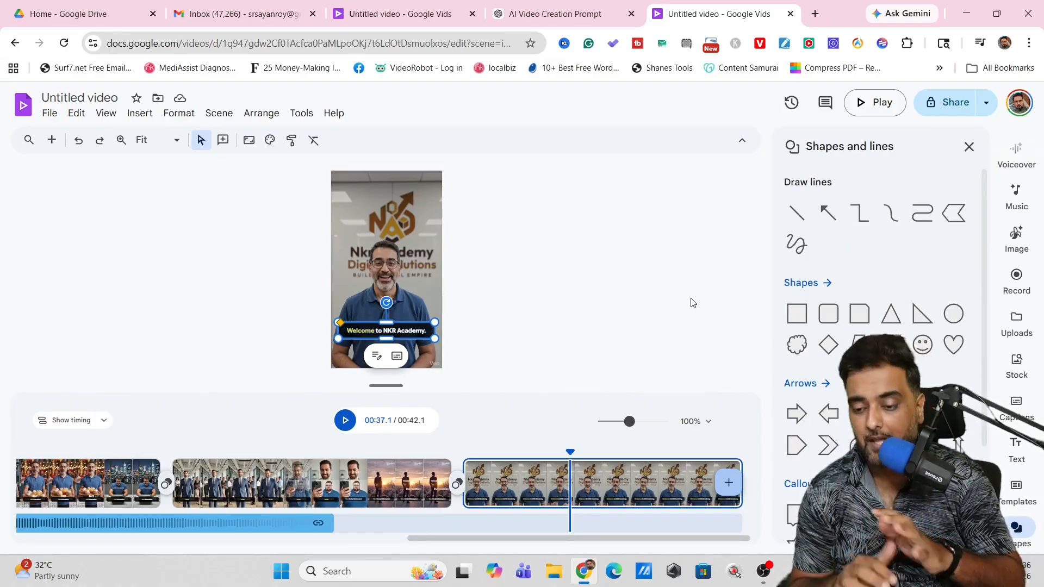
left_click(643, 275)
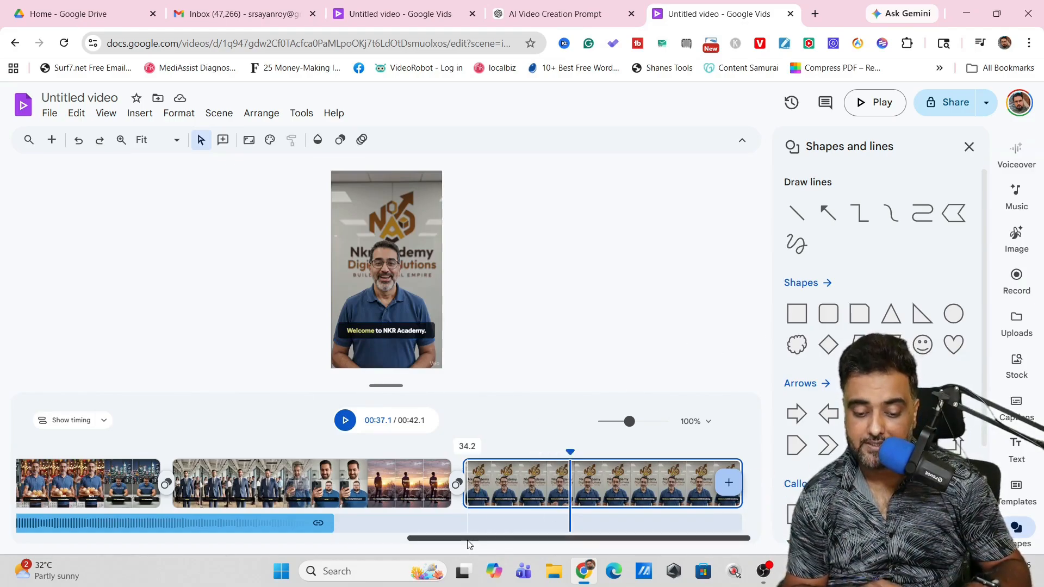
Step: Add a Dissolve transition between the first and second scenes and set its duration to 0.35 s
left_click_drag(464, 538, 19, 514)
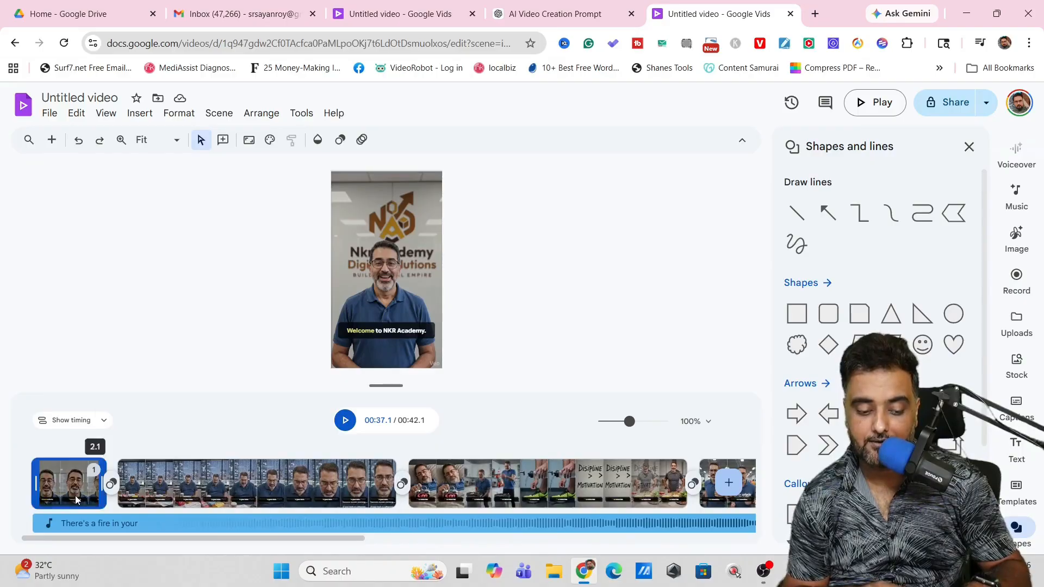
left_click(111, 485)
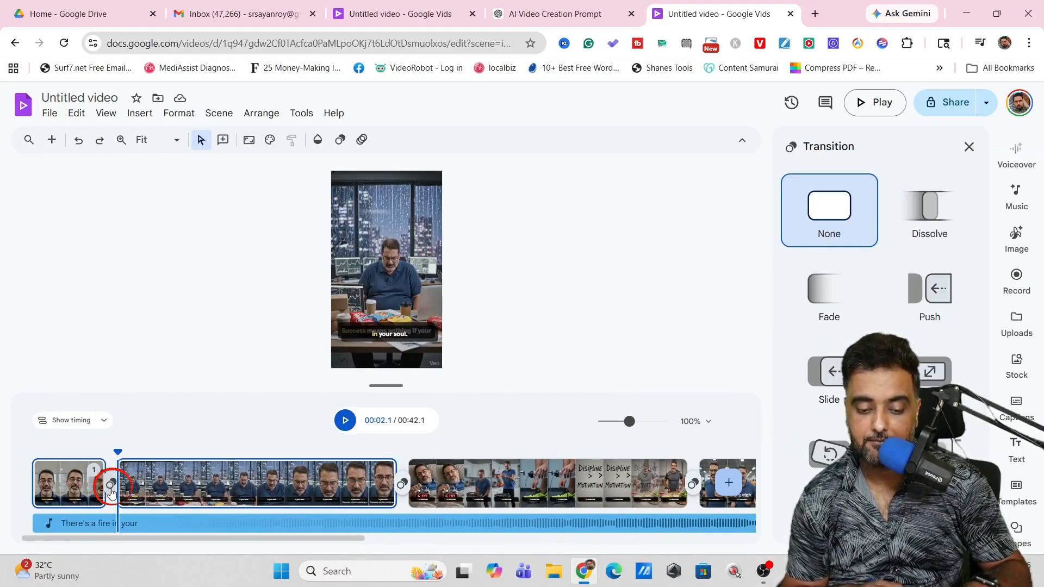
left_click(910, 210)
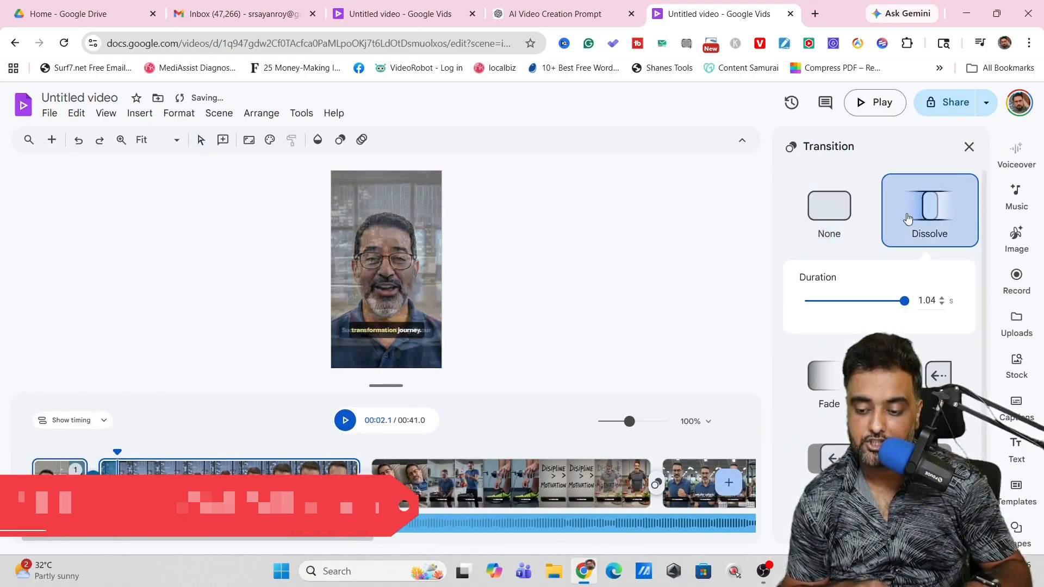
left_click_drag(902, 303, 839, 317)
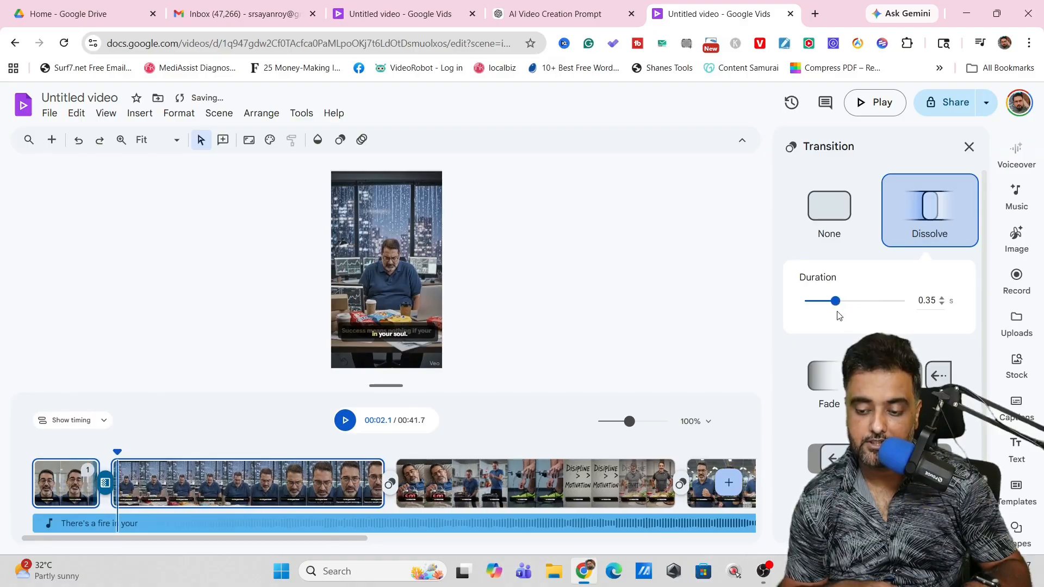
Step: Add a Push transition between the second and third scenes with a duration of 0.67 s
left_click(390, 483)
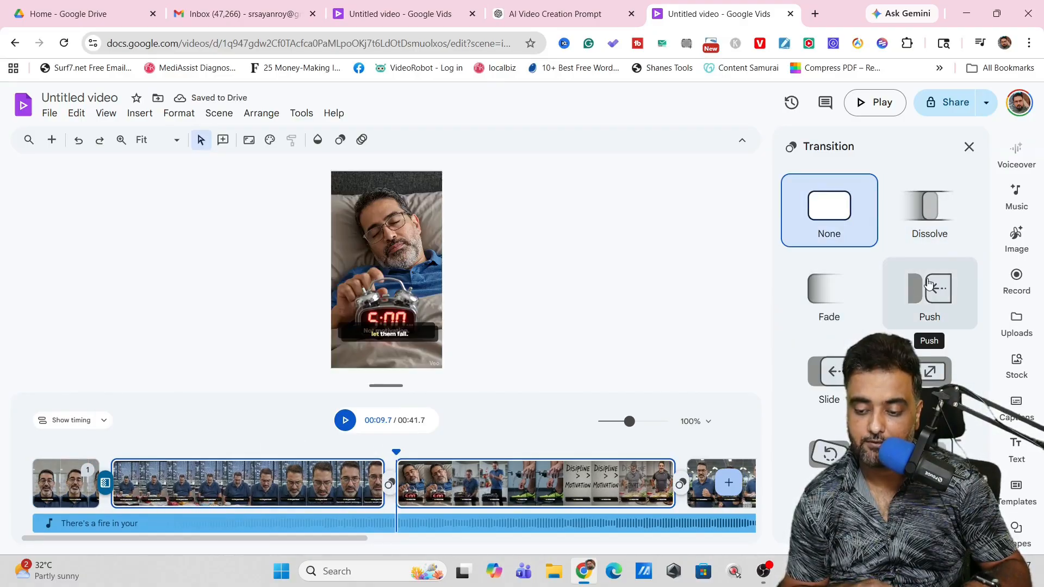
left_click(930, 284)
left_click(820, 384)
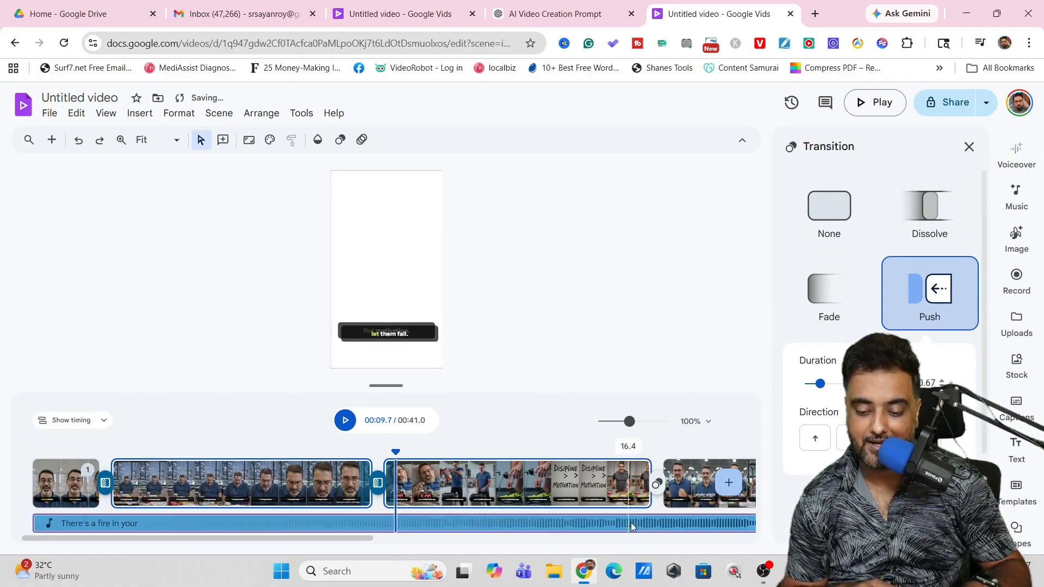
Step: Add transitions at the remaining scene joins, using Push for the one leading into the logo scene
left_click(655, 490)
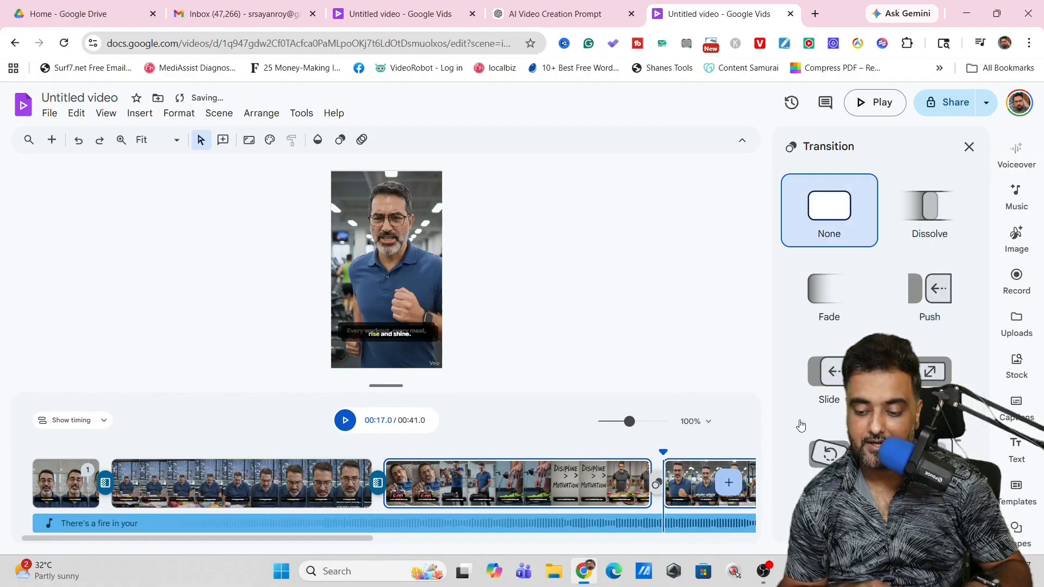
left_click(922, 382)
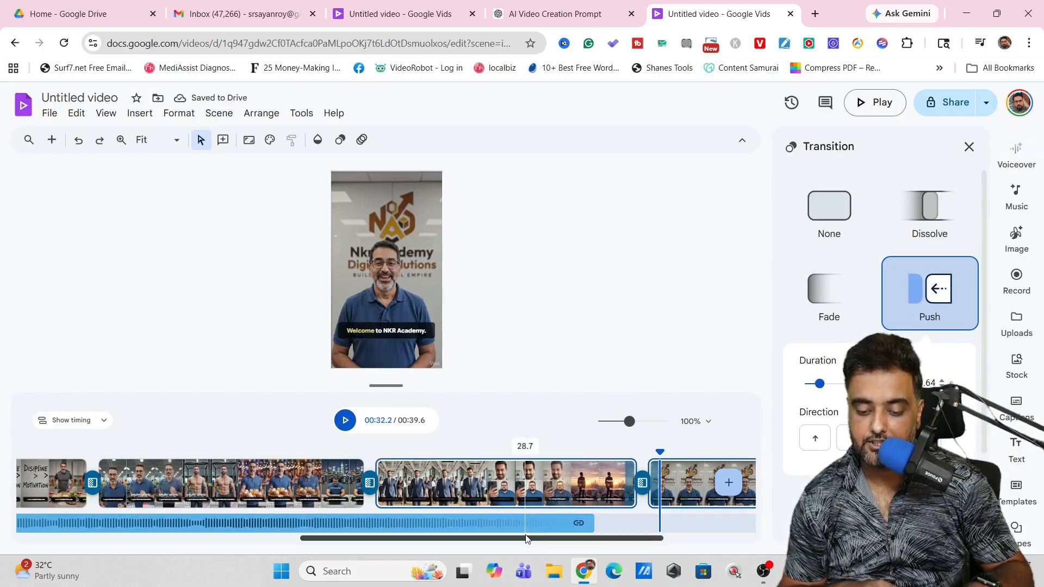
left_click_drag(526, 539, 156, 561)
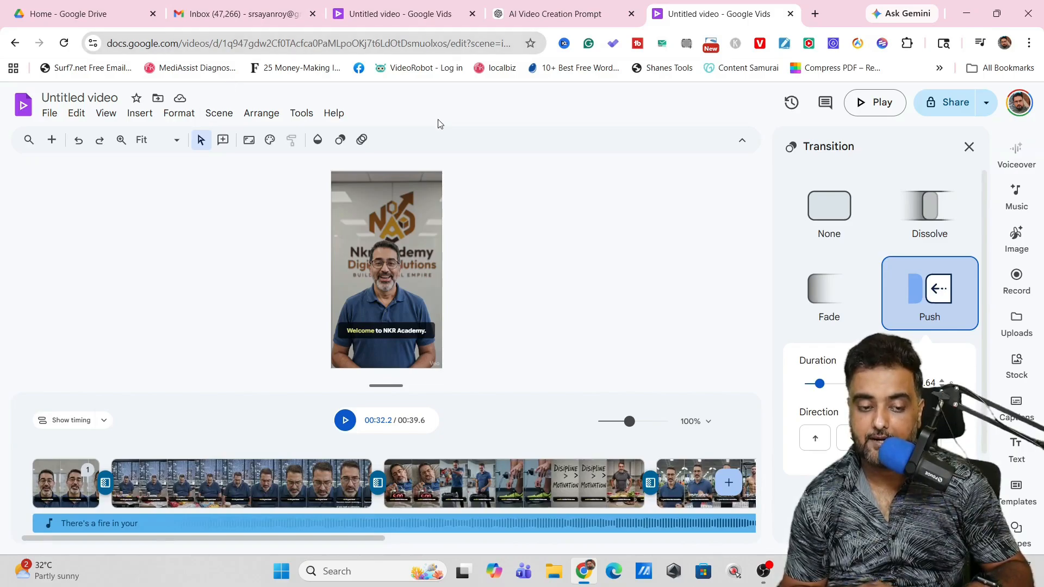
Step: Download the finished video to the computer, open the file in Media Player and close the player again
left_click(47, 114)
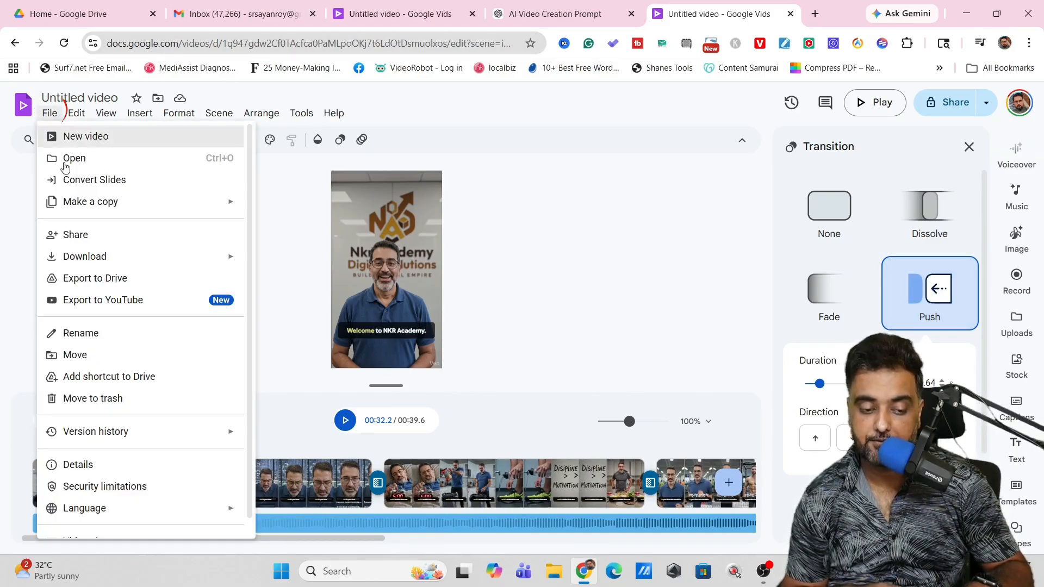
mouse_move(109, 256)
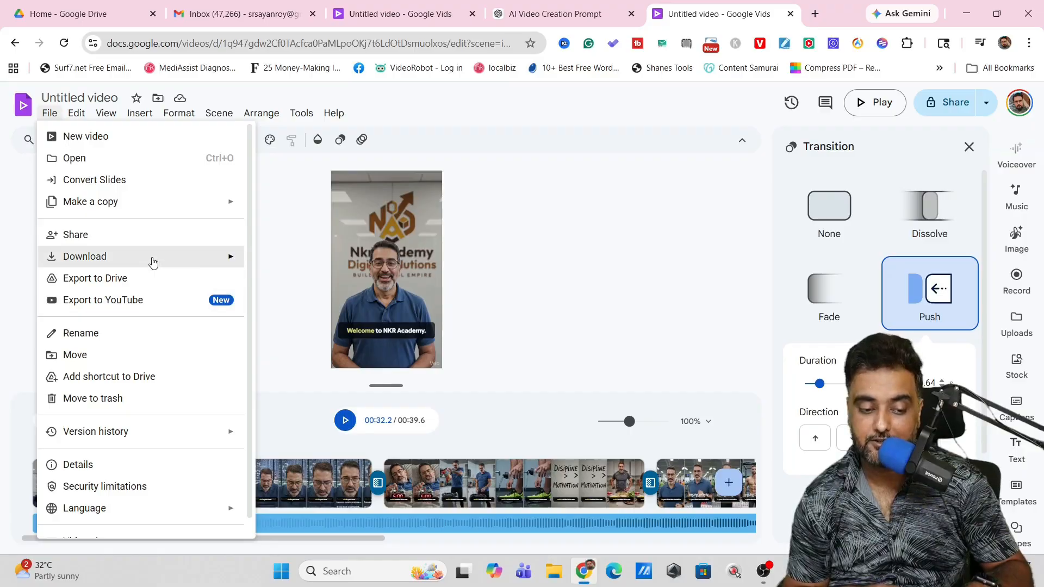
mouse_move(152, 262)
left_click(330, 264)
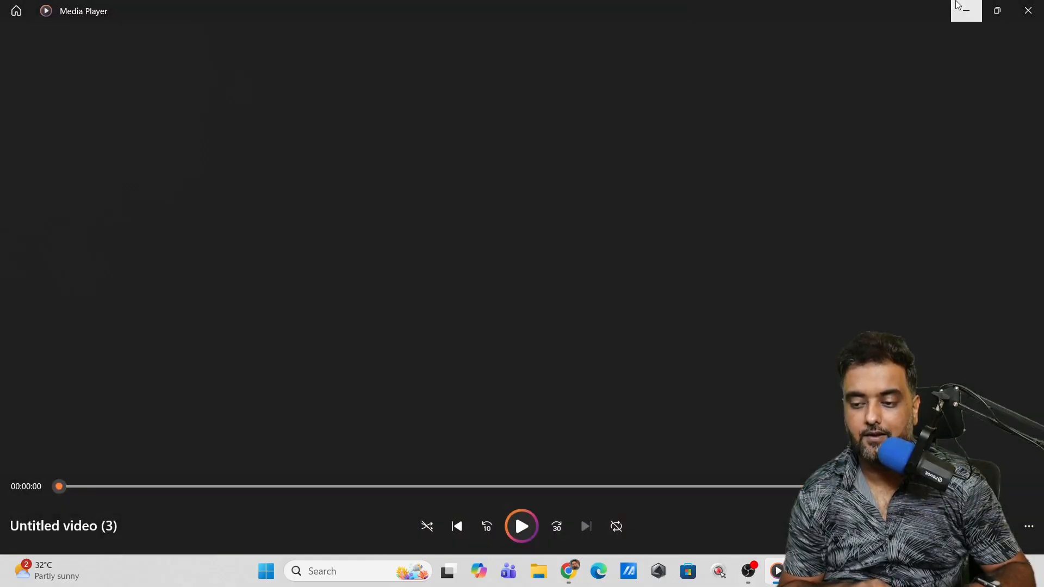
left_click(1028, 10)
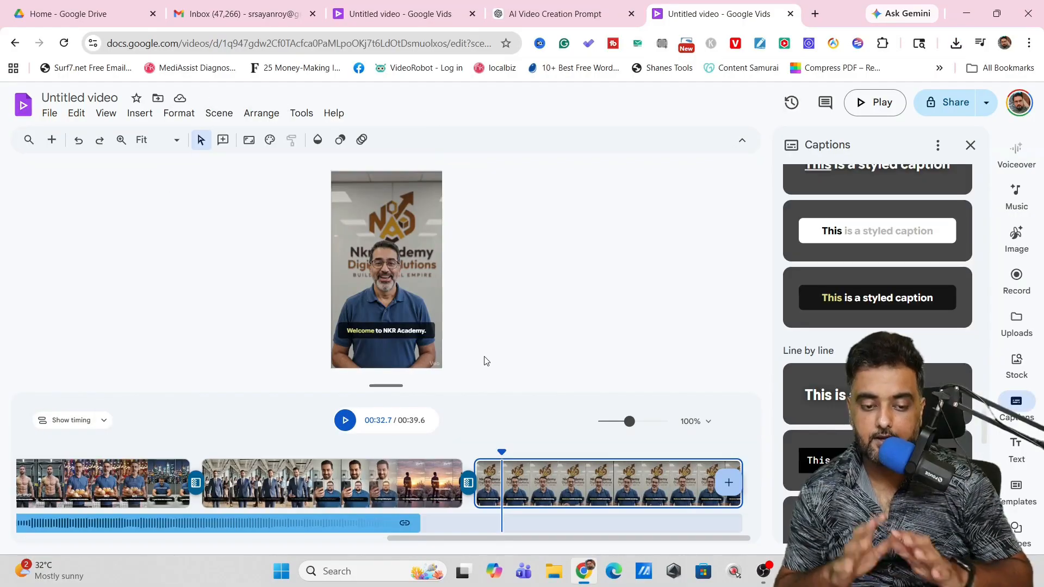